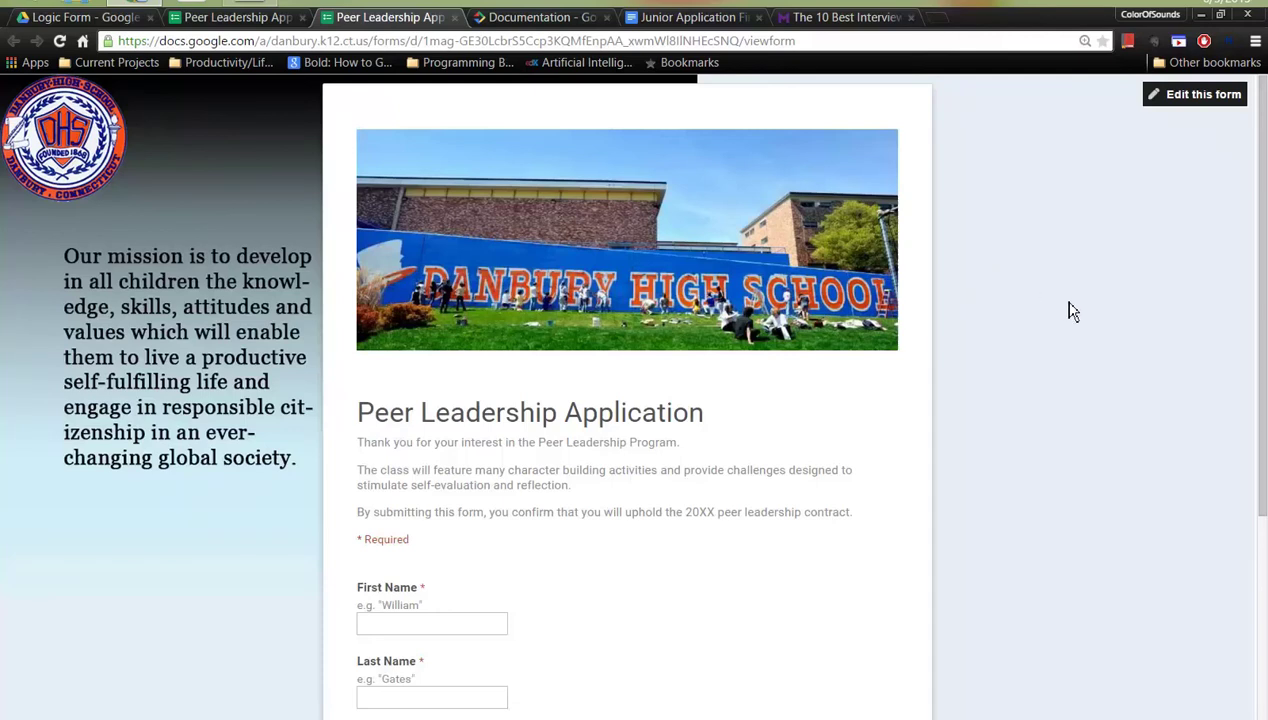
- Scroll through the application's pages down to the answered 'A Snapshot of You as a Person' section
scroll(1042, 379, "down", 3)
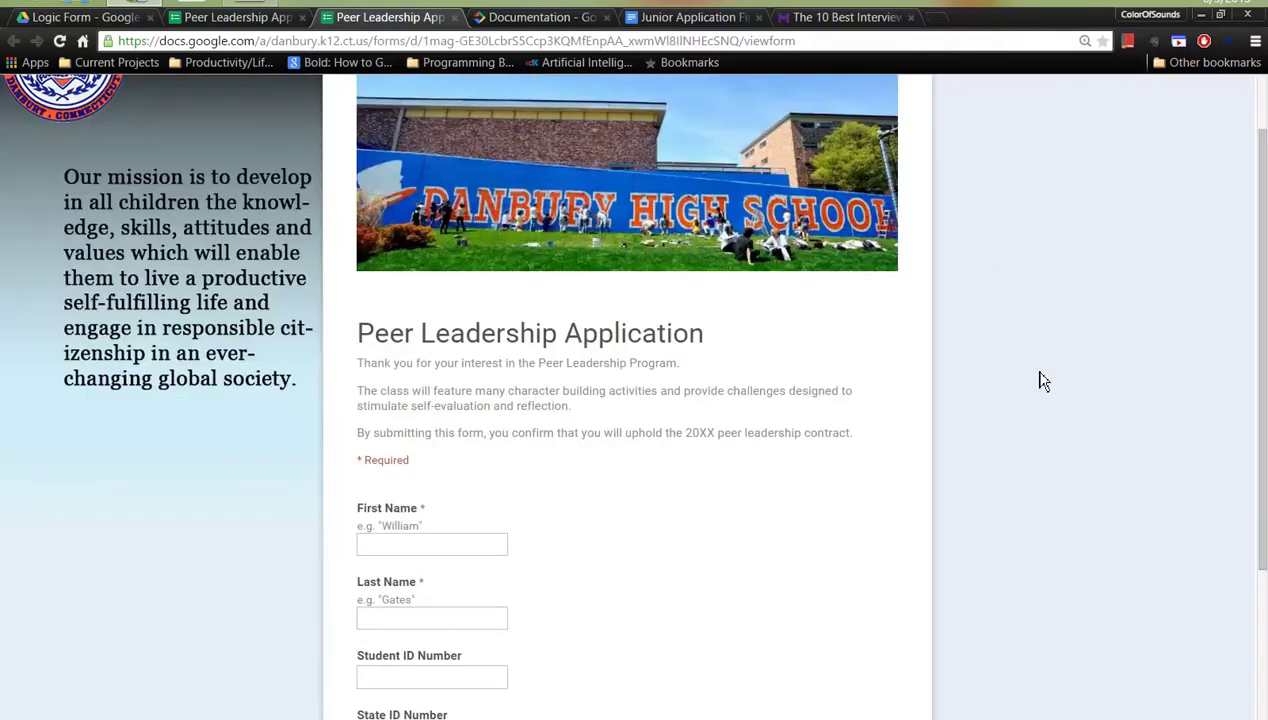
scroll(1042, 377, "up", 3)
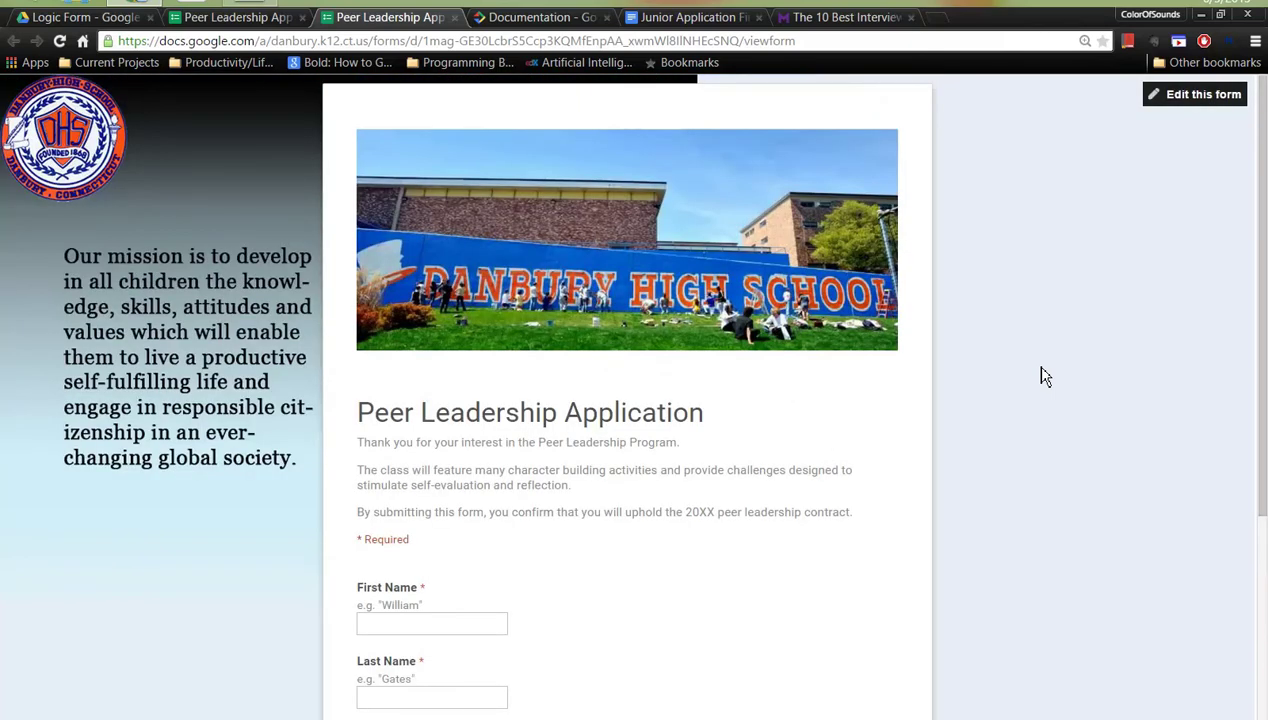
scroll(1042, 377, "down", 2)
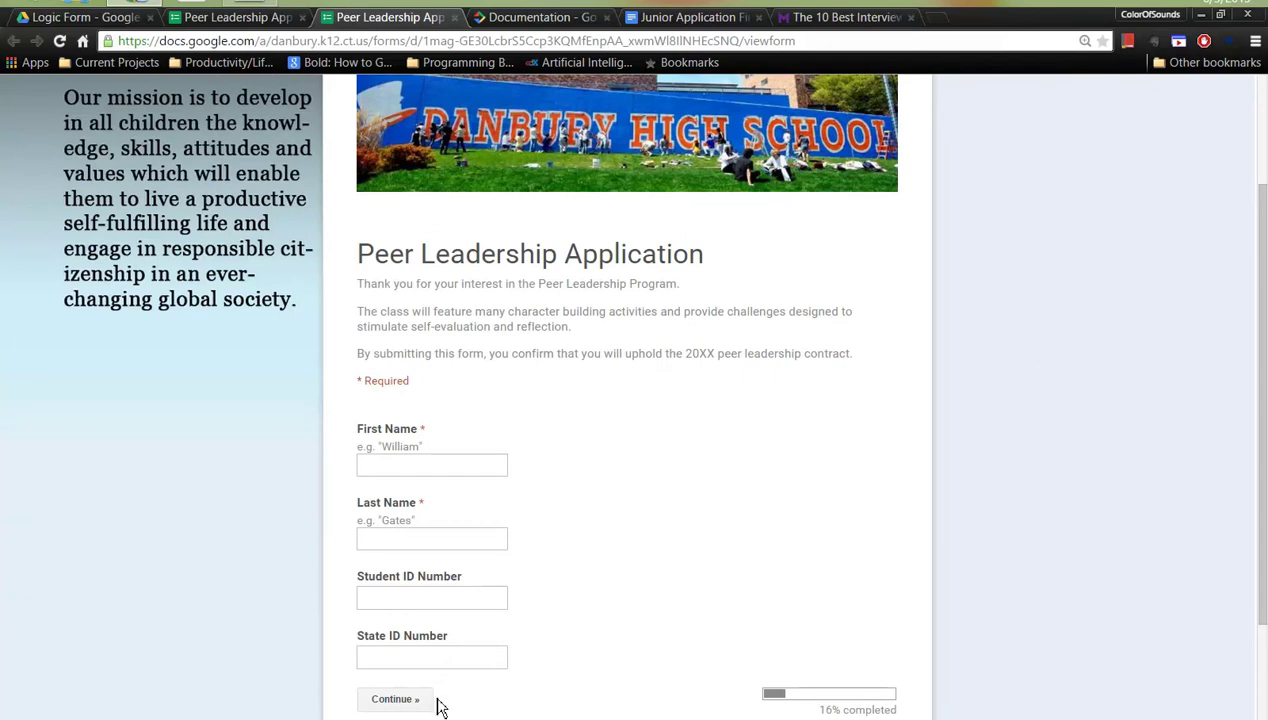
scroll(703, 349, "up", 3)
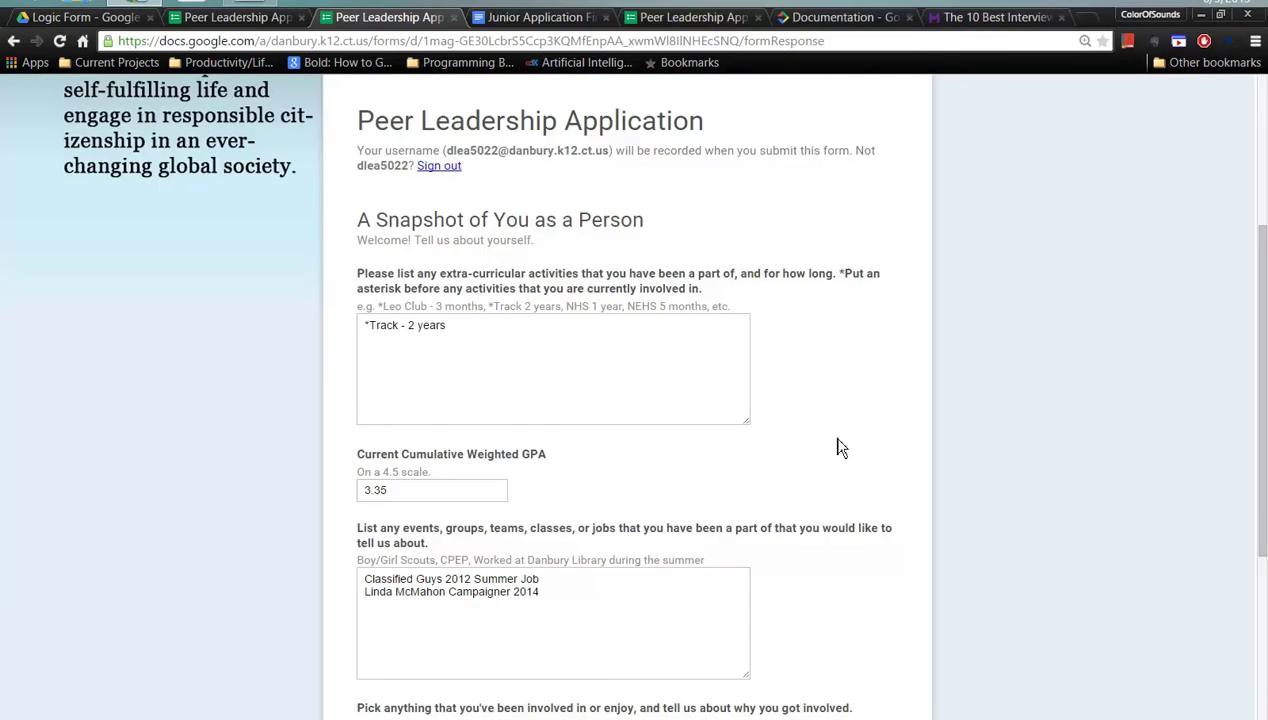
scroll(840, 430, "down", 1)
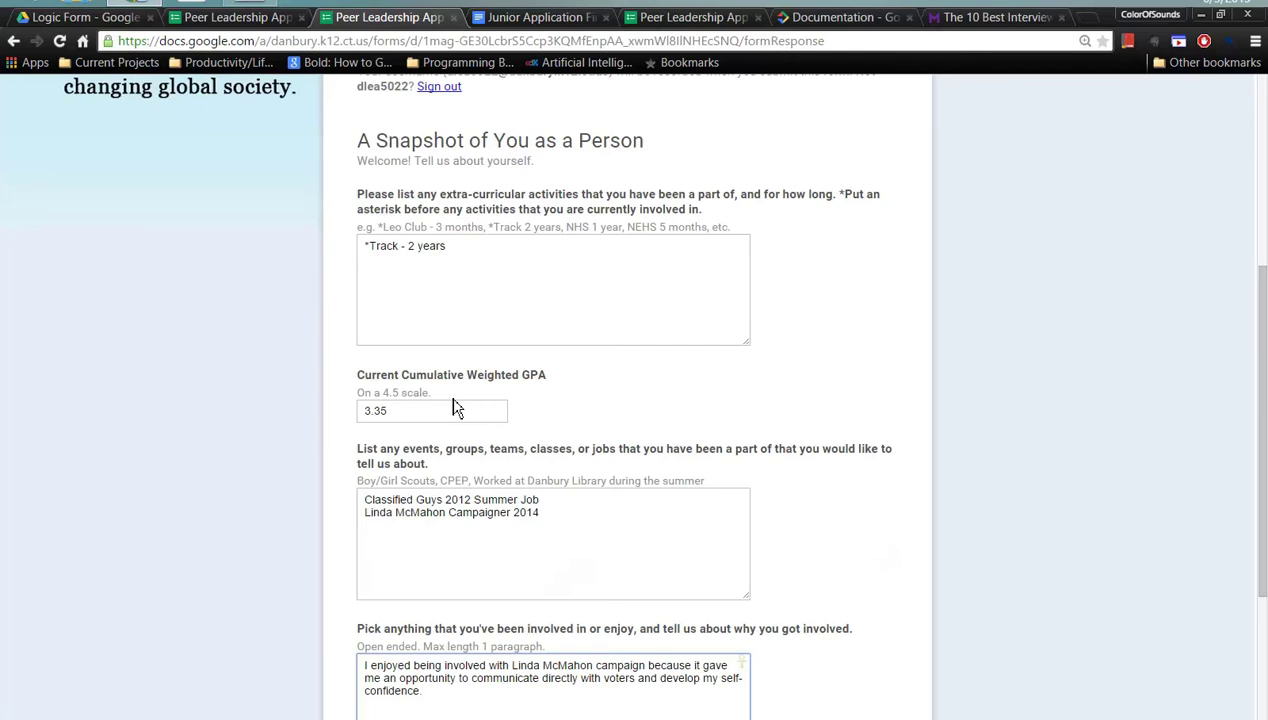
scroll(455, 408, "down", 2)
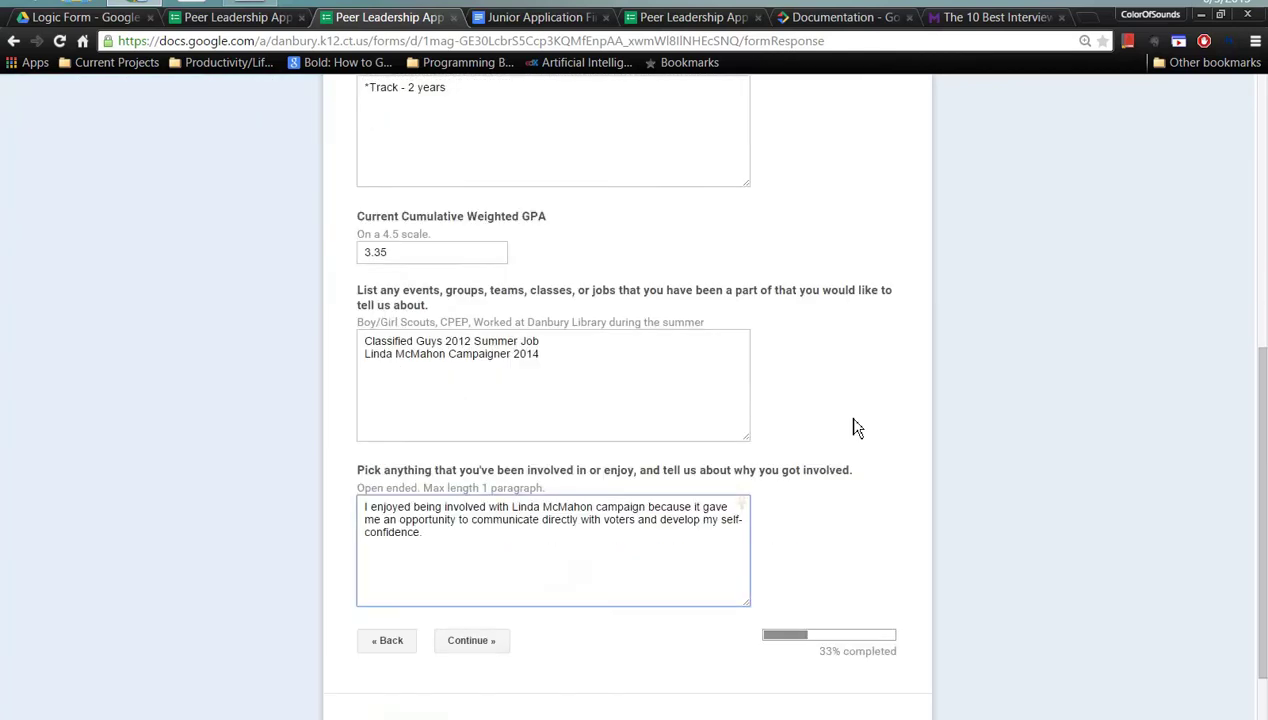
- Continue to the About You (continued) page and review its answers before submitting
left_click(479, 643)
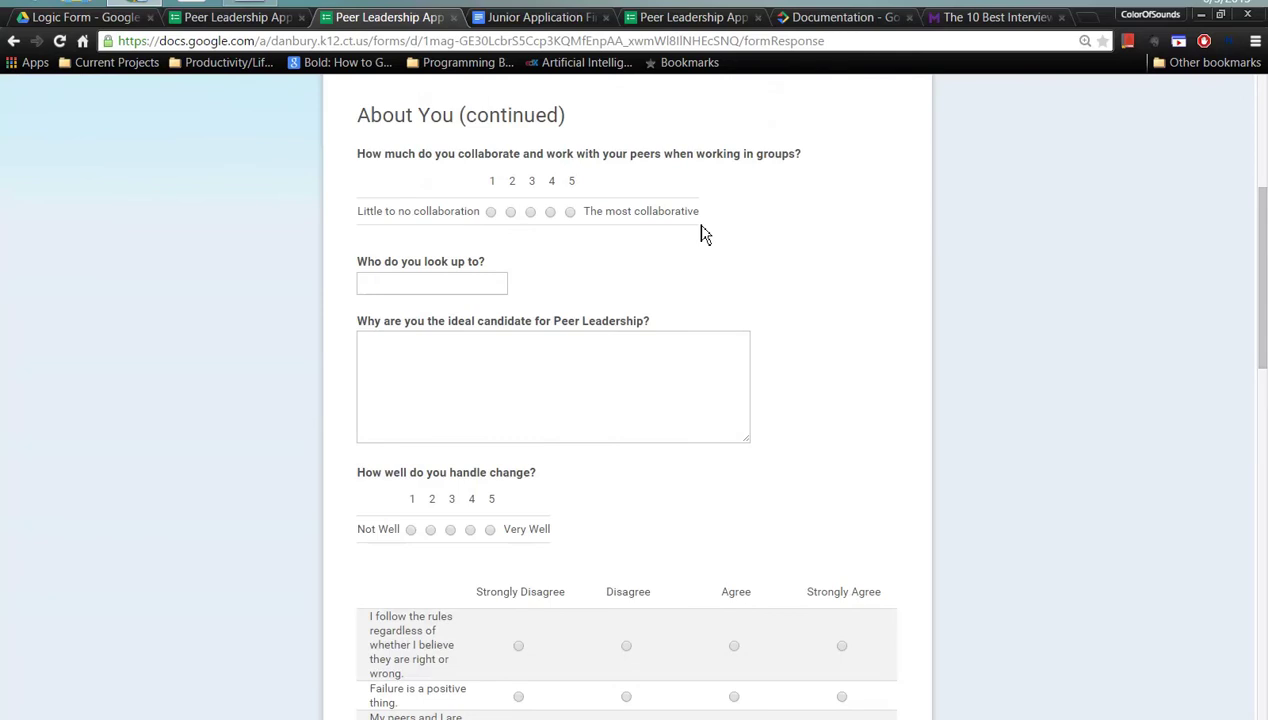
scroll(838, 142, "down", 4)
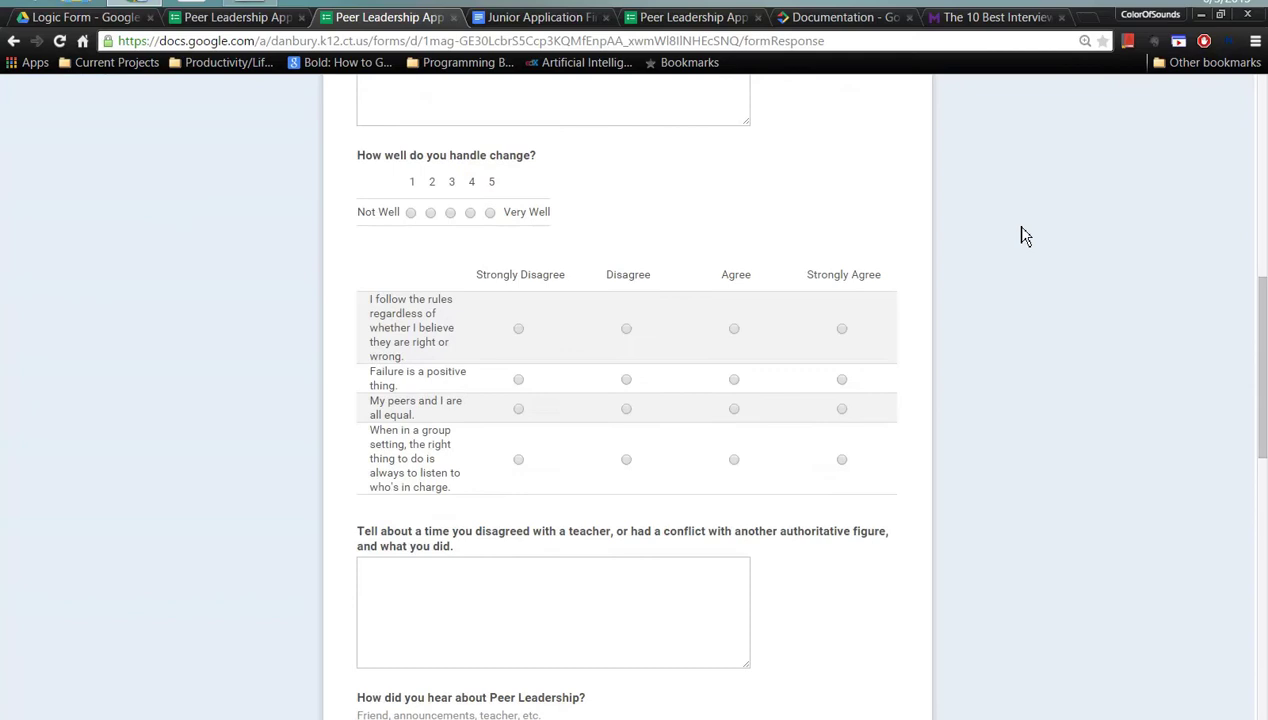
scroll(760, 330, "down", 2)
scroll(843, 315, "up", 2)
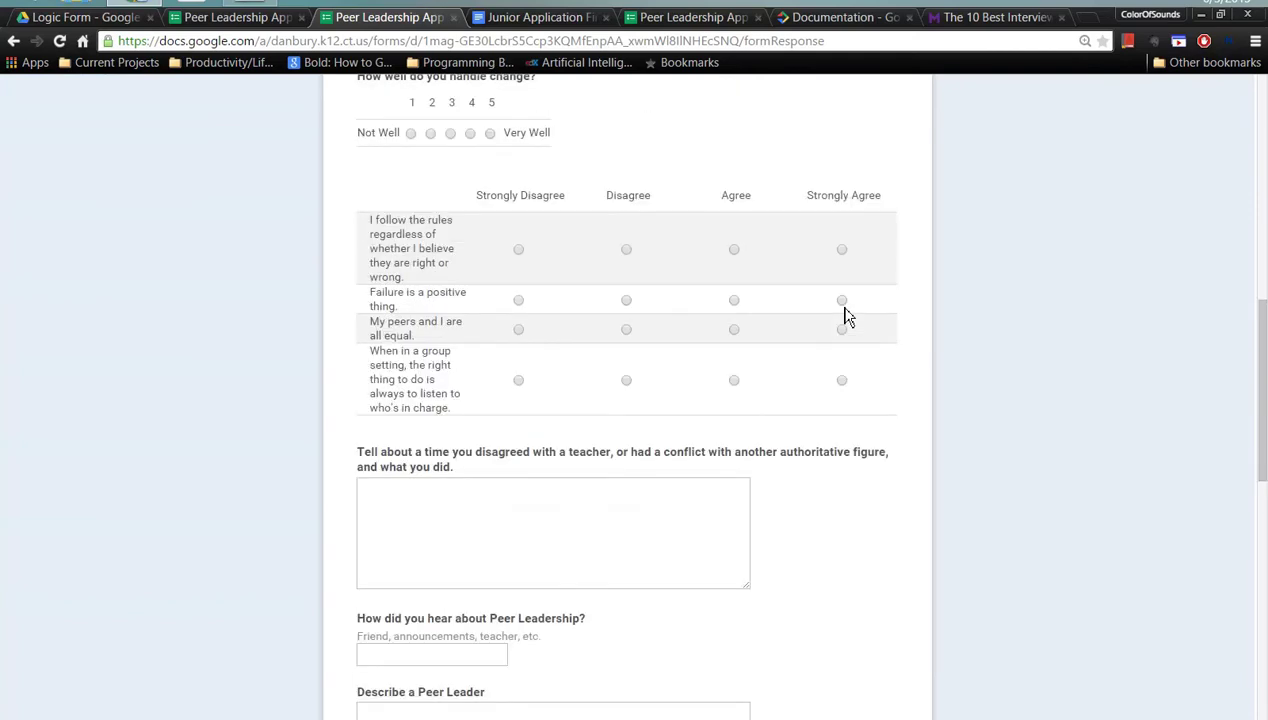
scroll(860, 340, "down", 2)
scroll(880, 352, "up", 1)
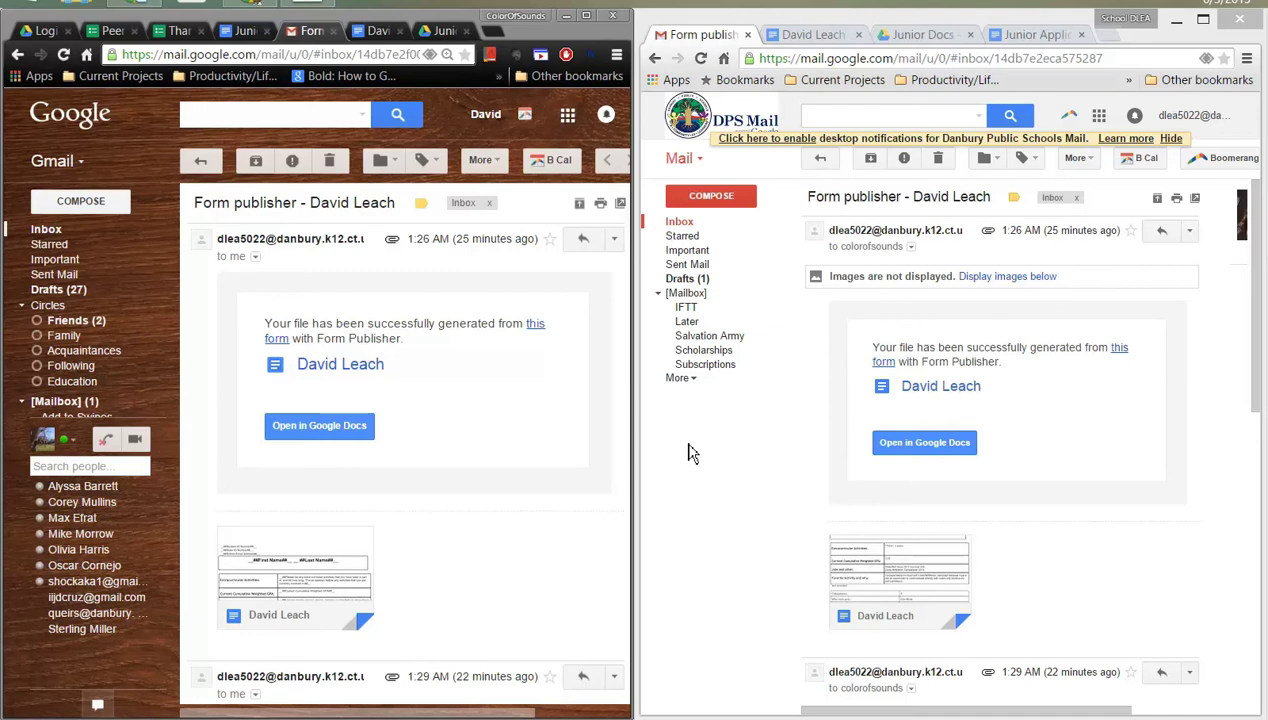
- Open the Form Publisher email's generated applicant document in Google Docs
left_click(551, 479)
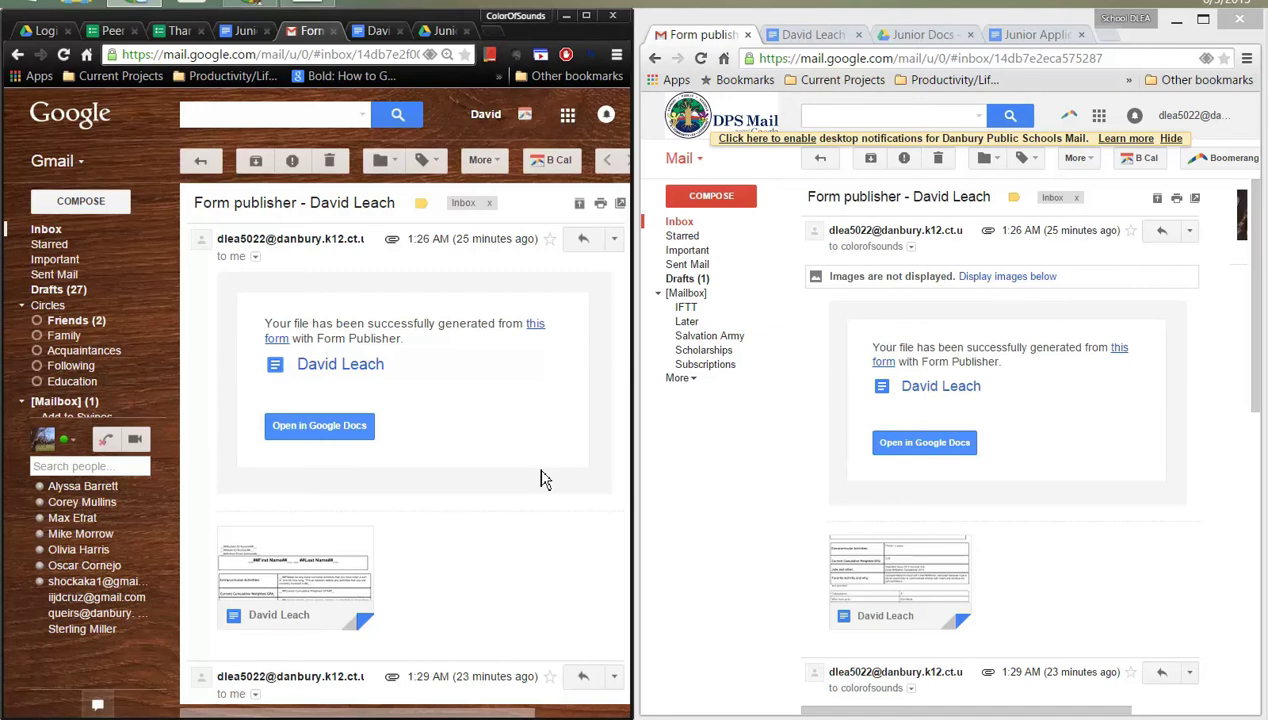
left_click(343, 430)
- Show the applicant document in the second window and place the cursor after the email line
left_click(770, 438)
key("ctrl+Tab")
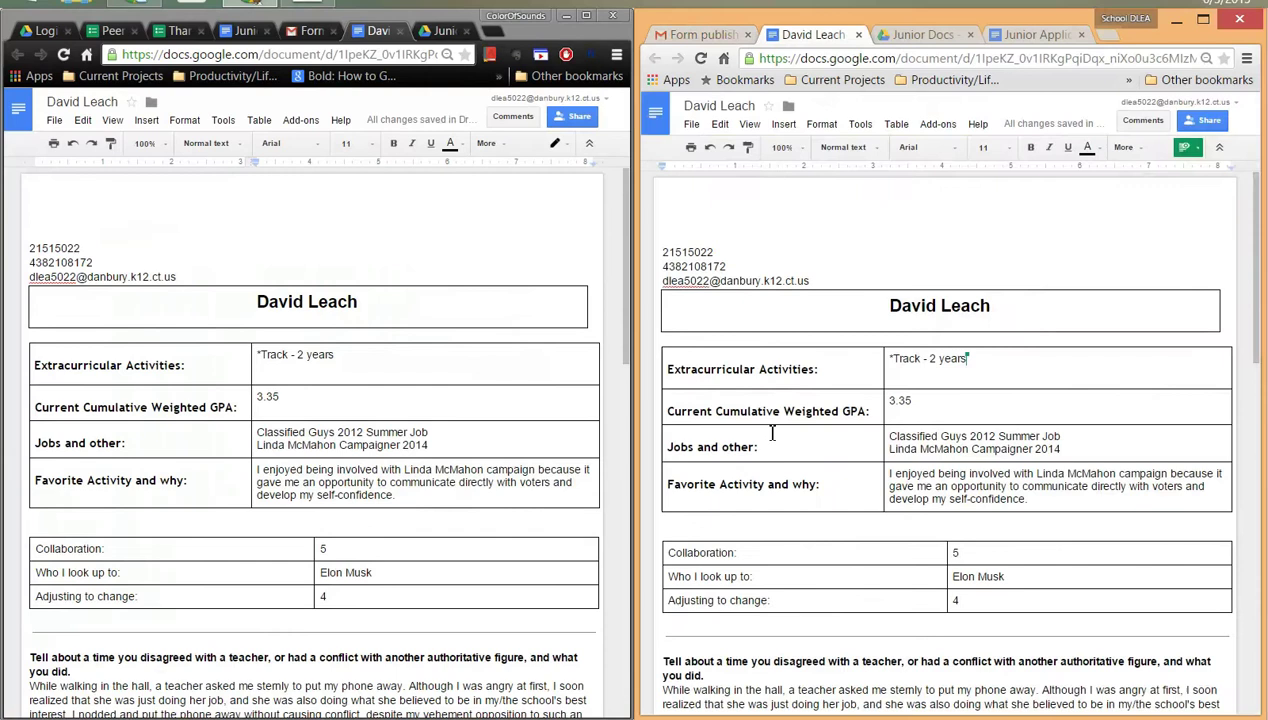
double_click(401, 309)
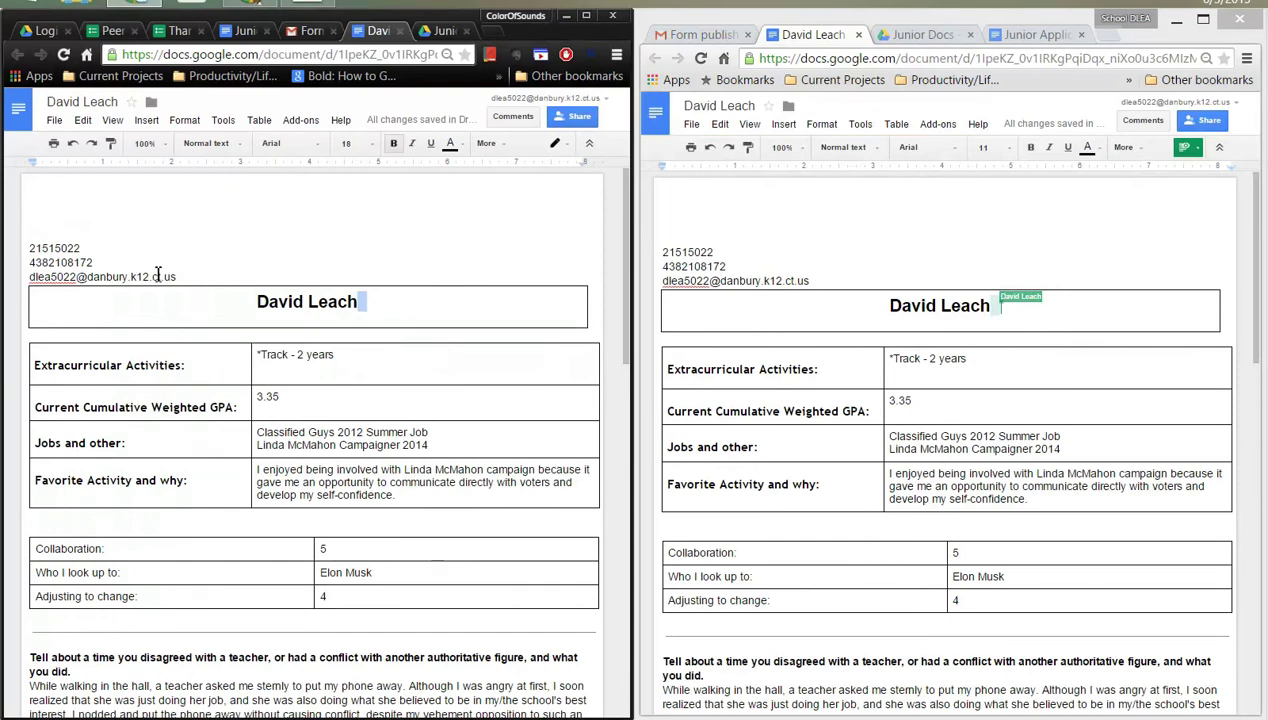
left_click(232, 278)
- Keep Editing mode, type test text 'asdf' after the email, then delete it
left_click(561, 149)
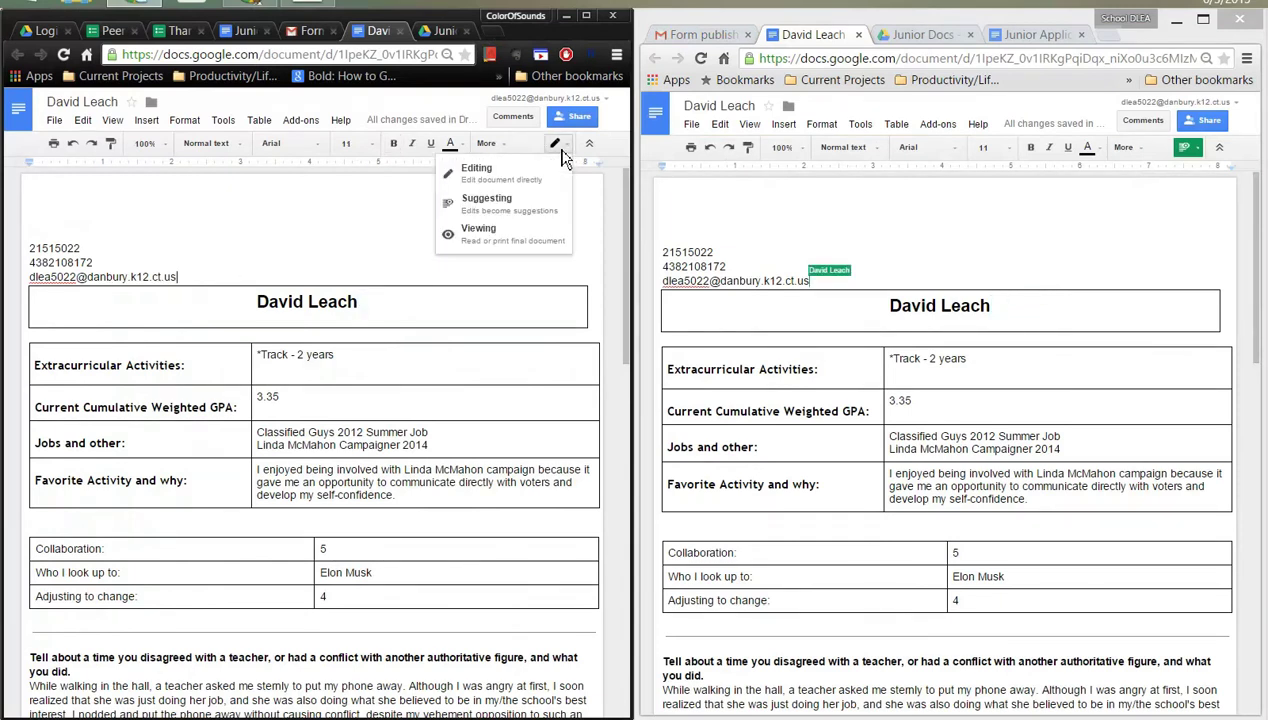
left_click(486, 171)
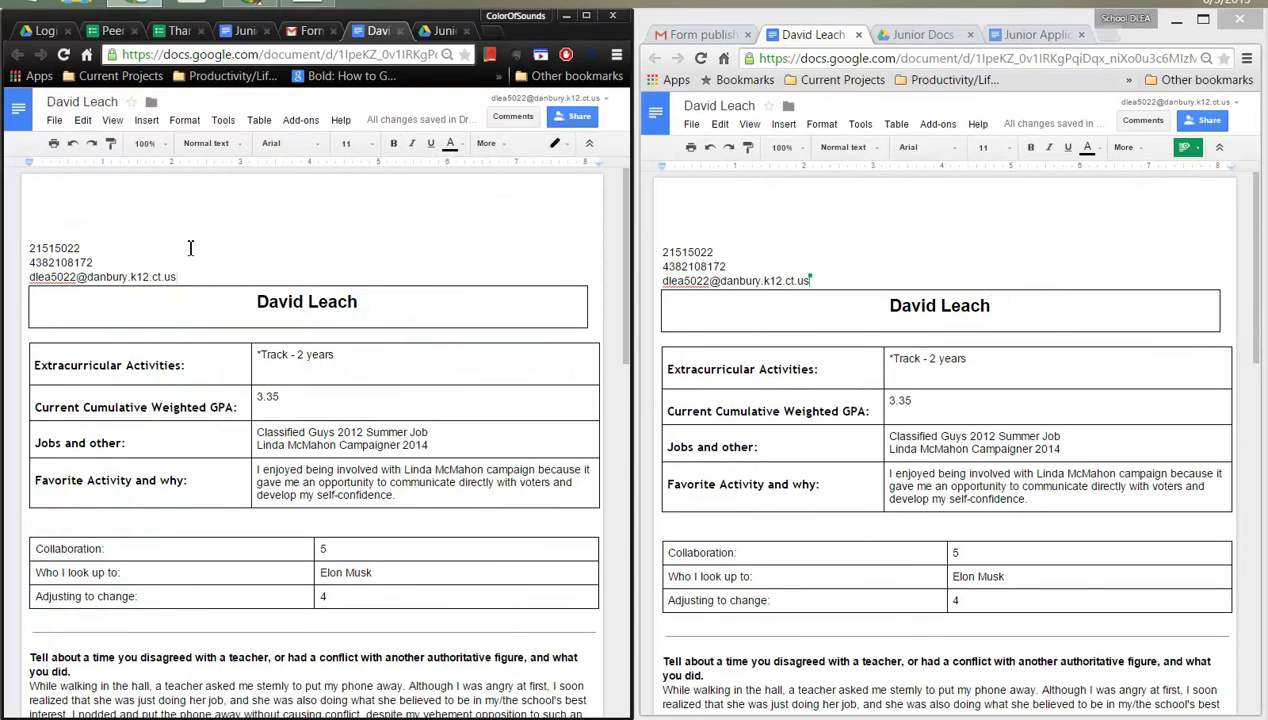
type("asdf")
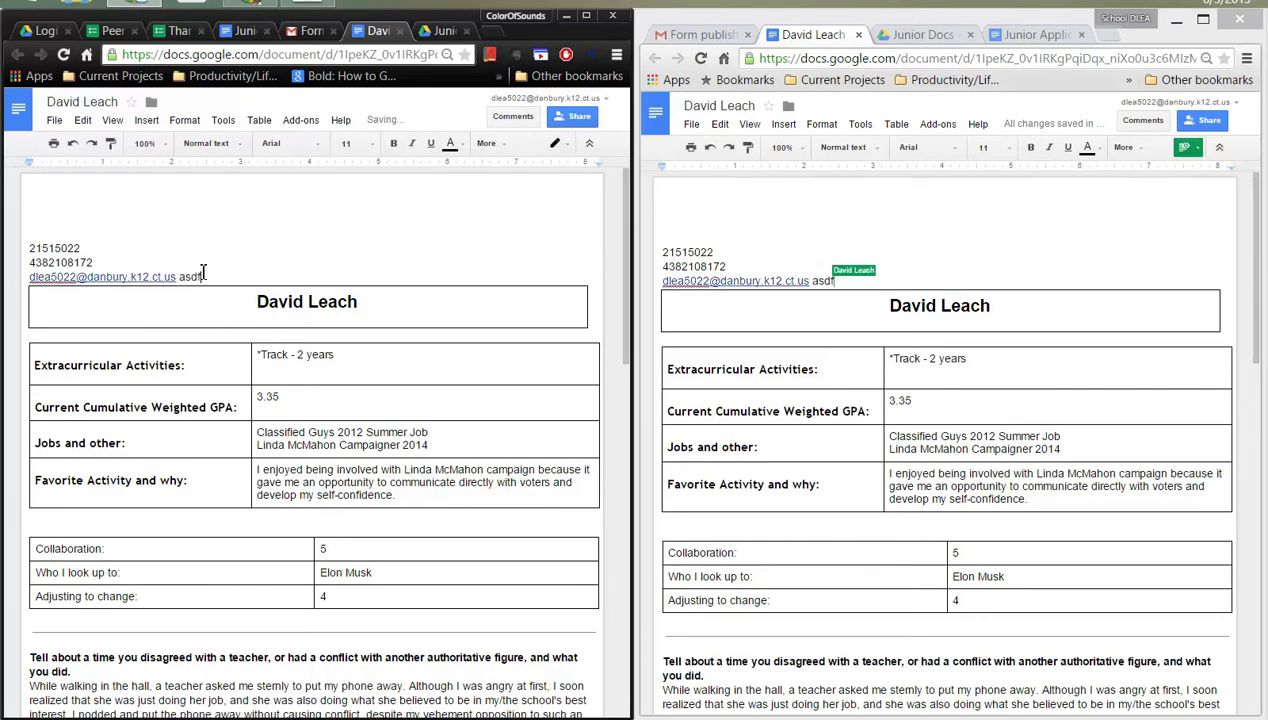
key("BackSpace")
key("BackSpace")
key("BackSpace")
key("BackSpace")
left_click(932, 284)
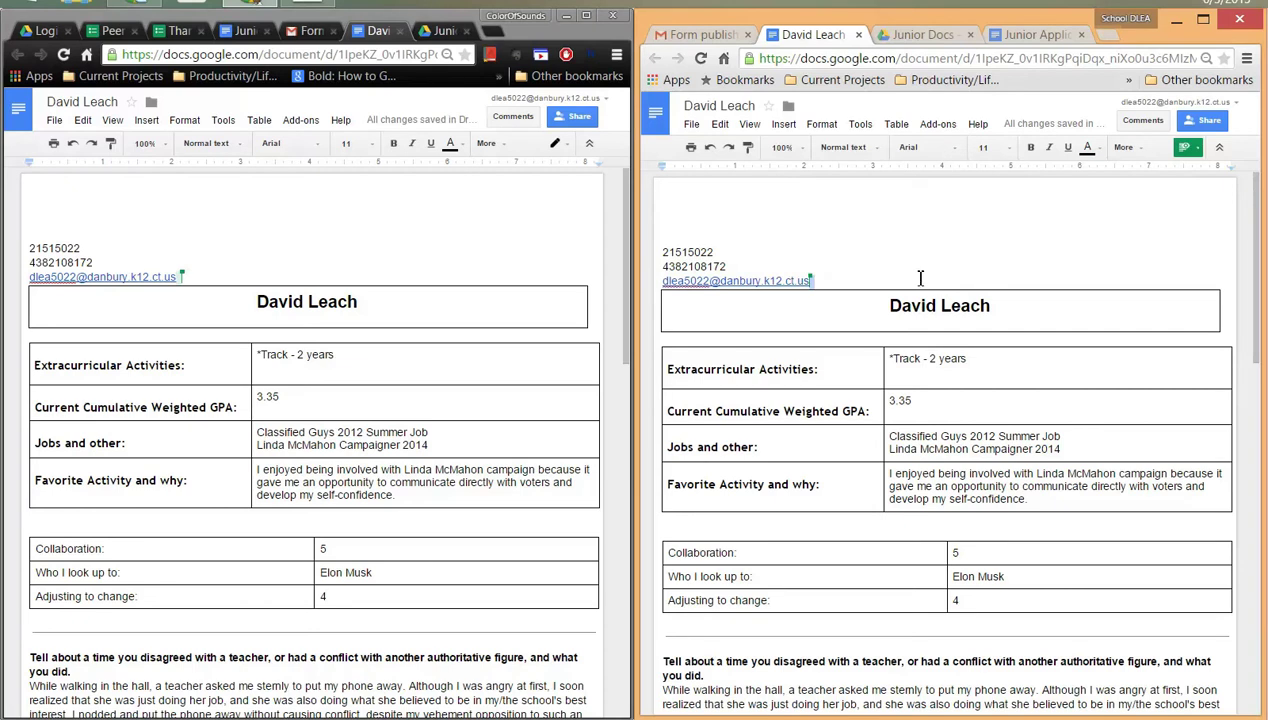
scroll(511, 415, "down", 1)
scroll(511, 415, "down", 1)
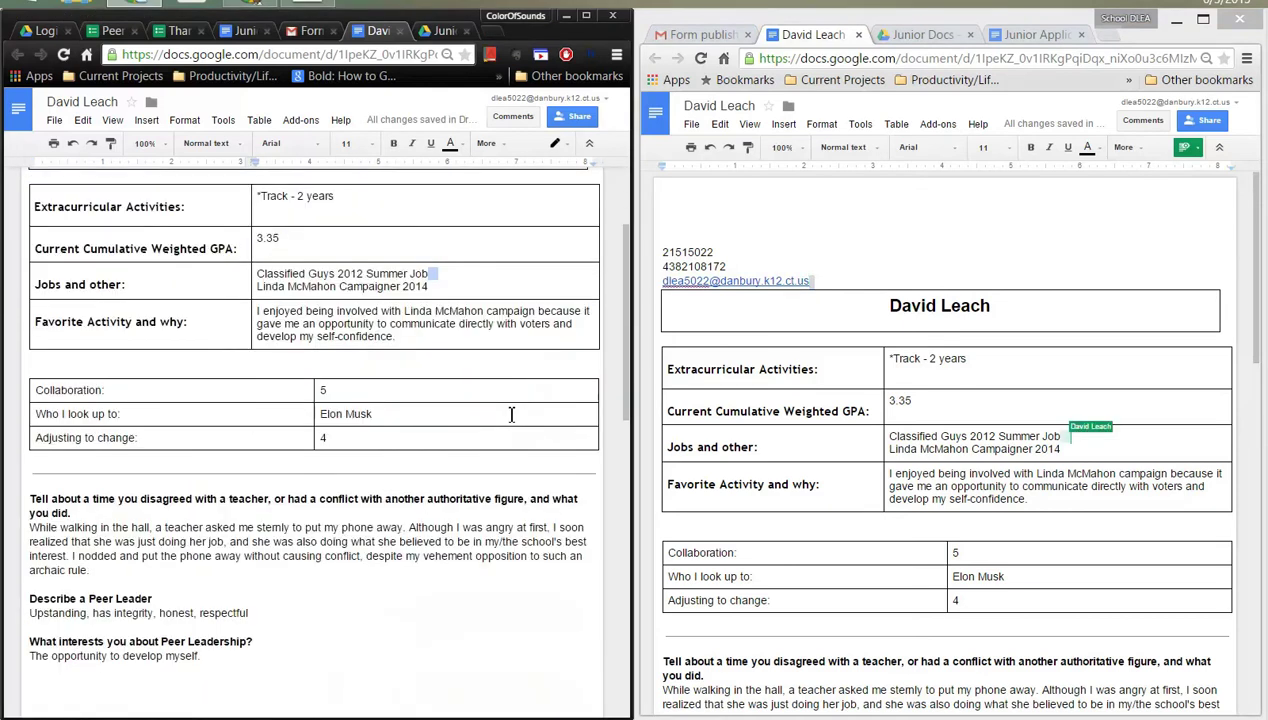
scroll(511, 414, "down", 4)
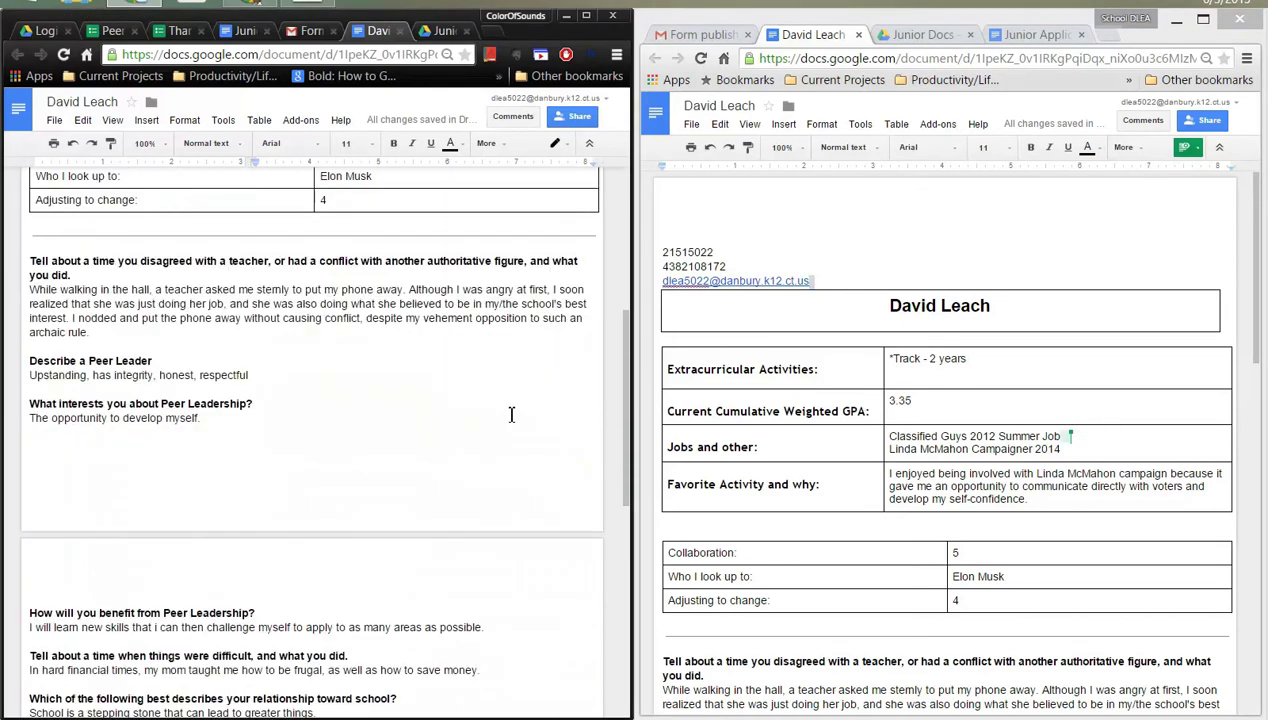
scroll(511, 414, "down", 3)
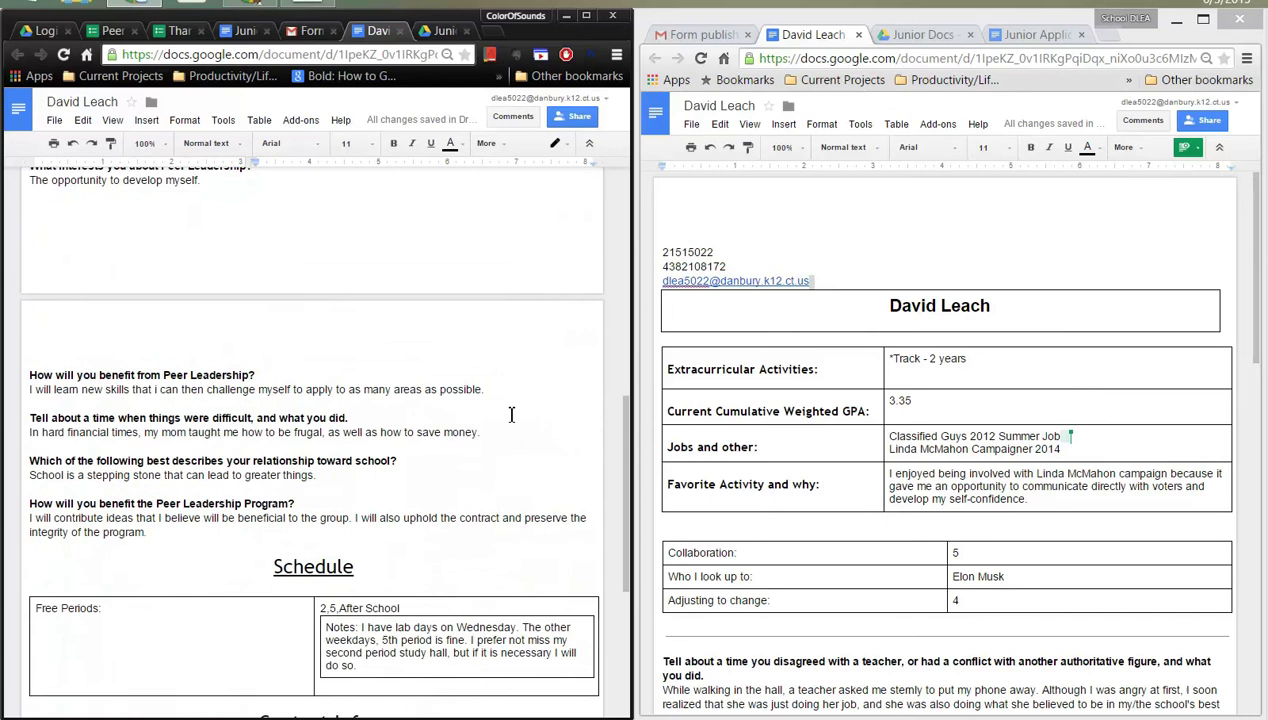
scroll(511, 414, "down", 1)
scroll(511, 414, "down", 2)
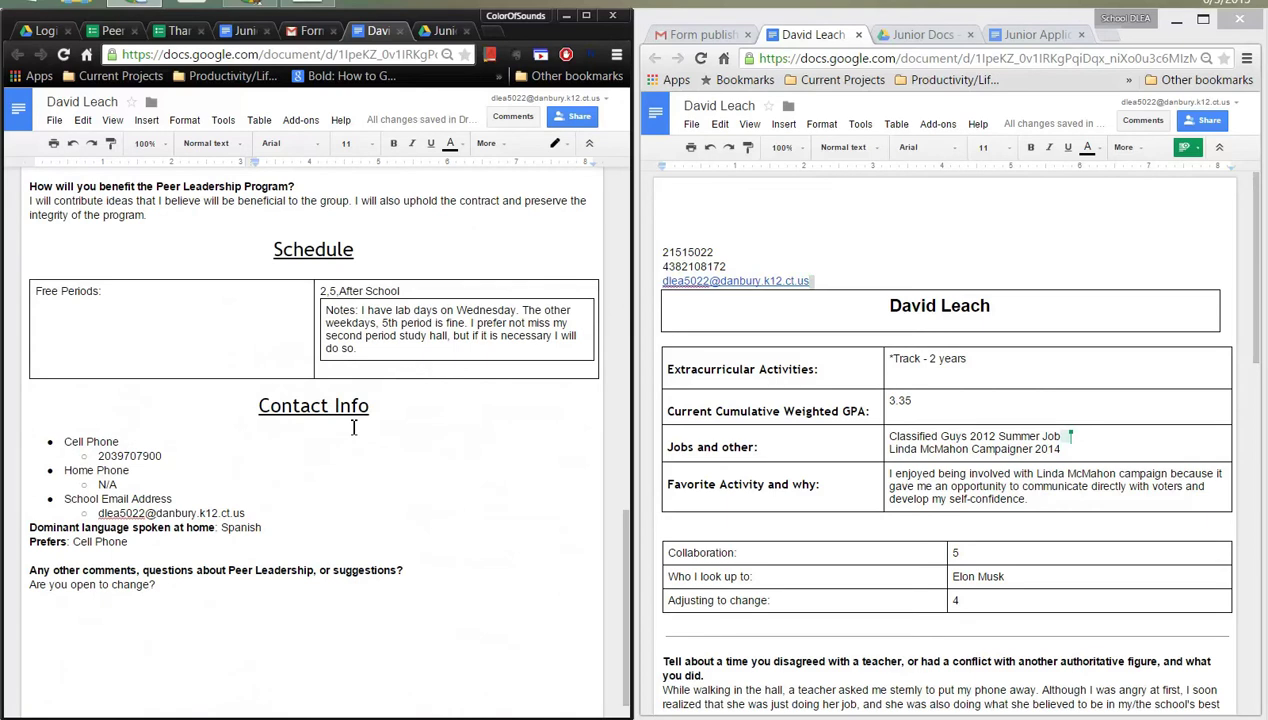
scroll(437, 501, "up", 1)
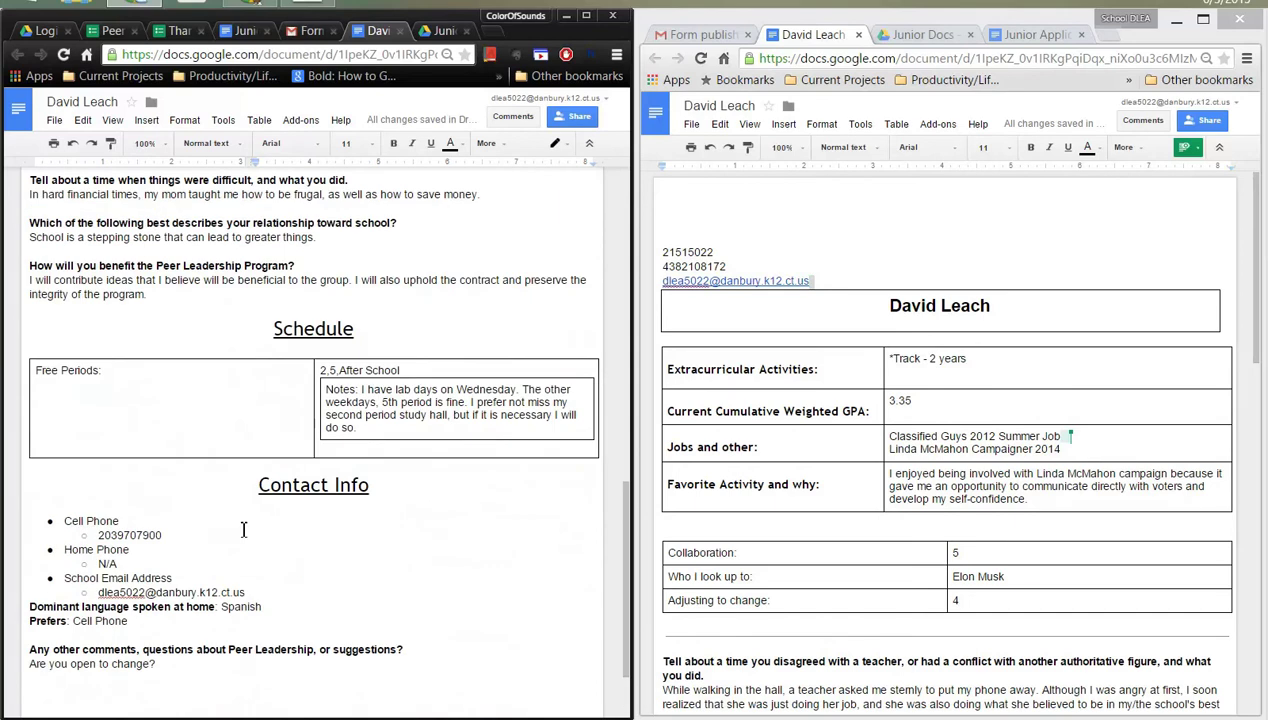
left_click(116, 527)
scroll(374, 540, "up", 2)
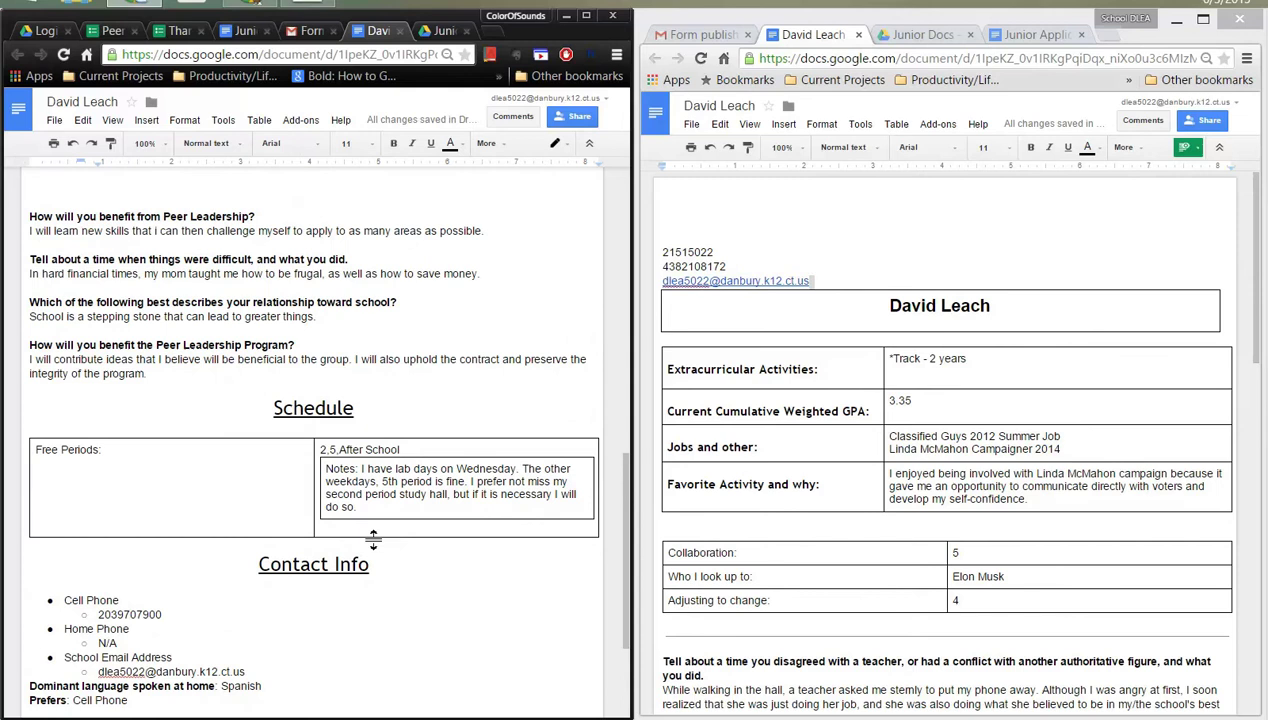
scroll(376, 540, "up", 7)
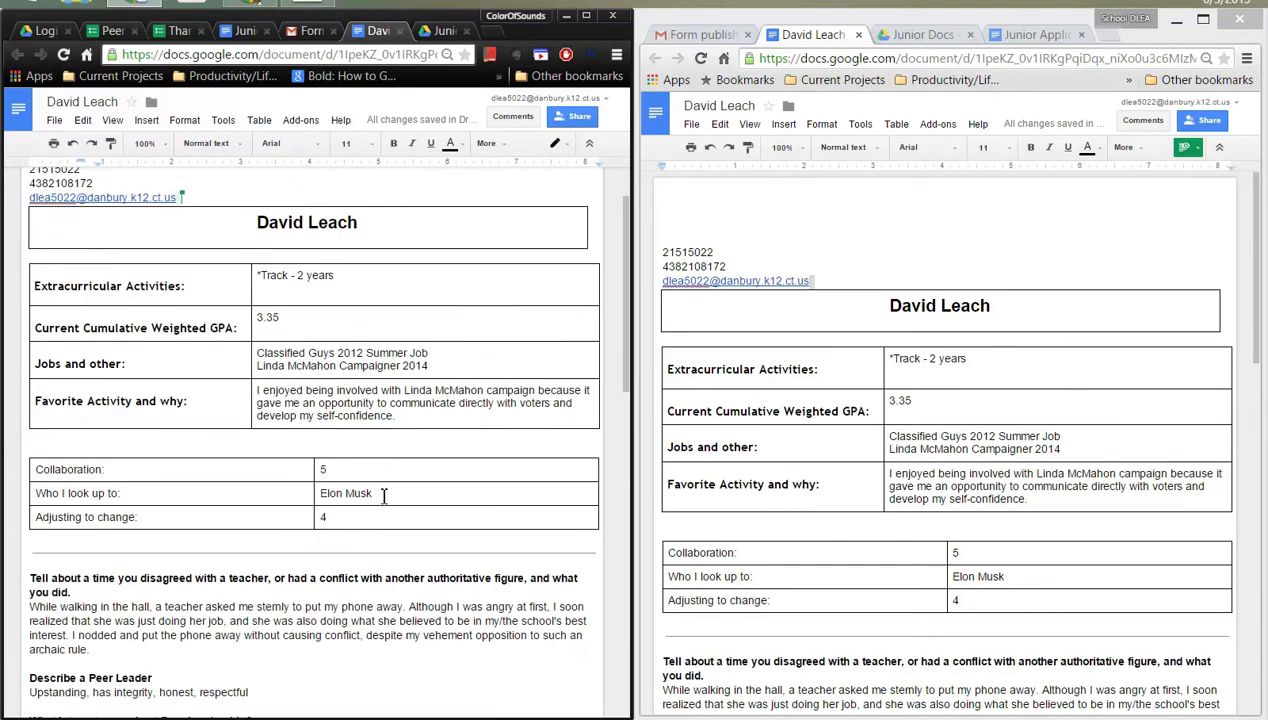
left_click(434, 35)
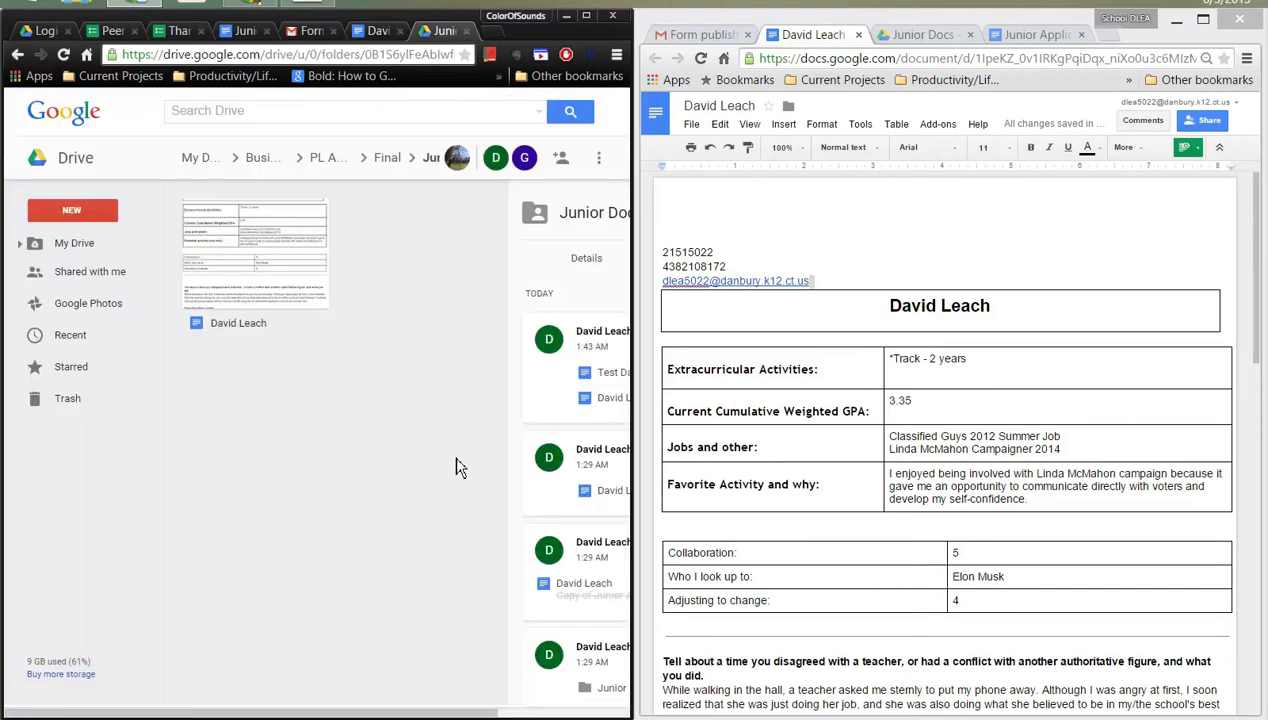
left_click_drag(372, 705, 402, 601)
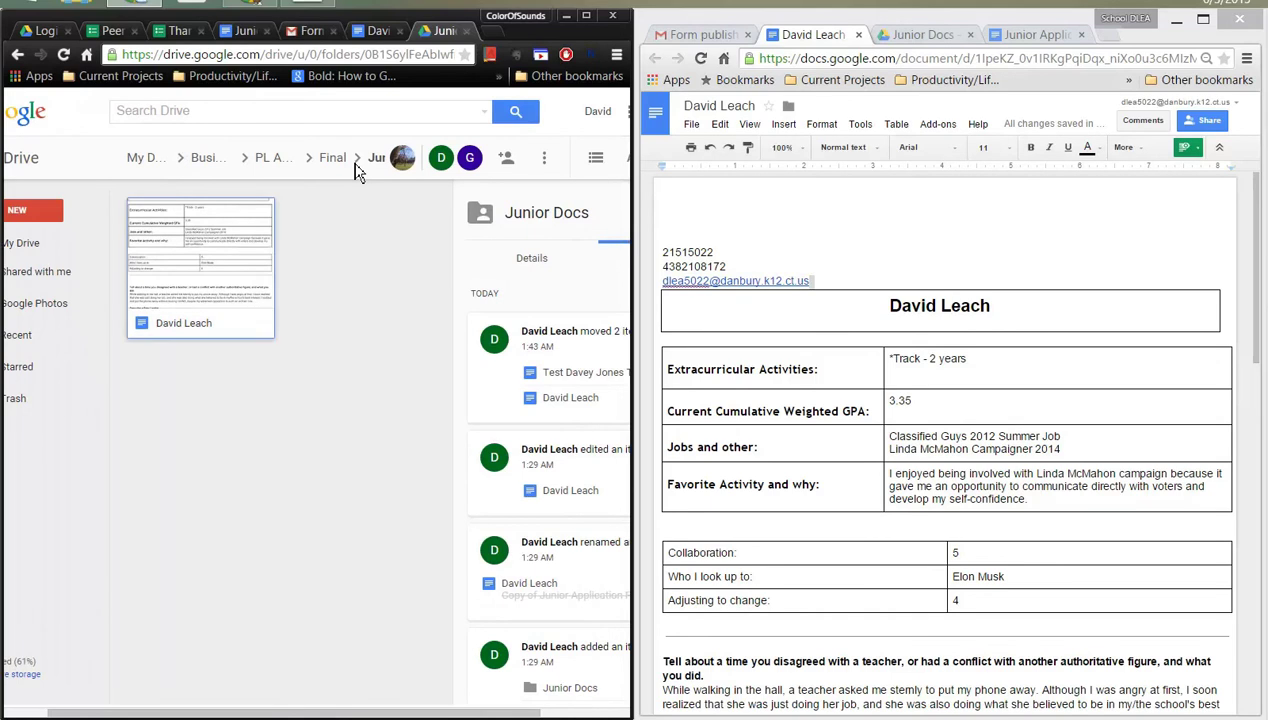
key("ctrl+shift+Tab")
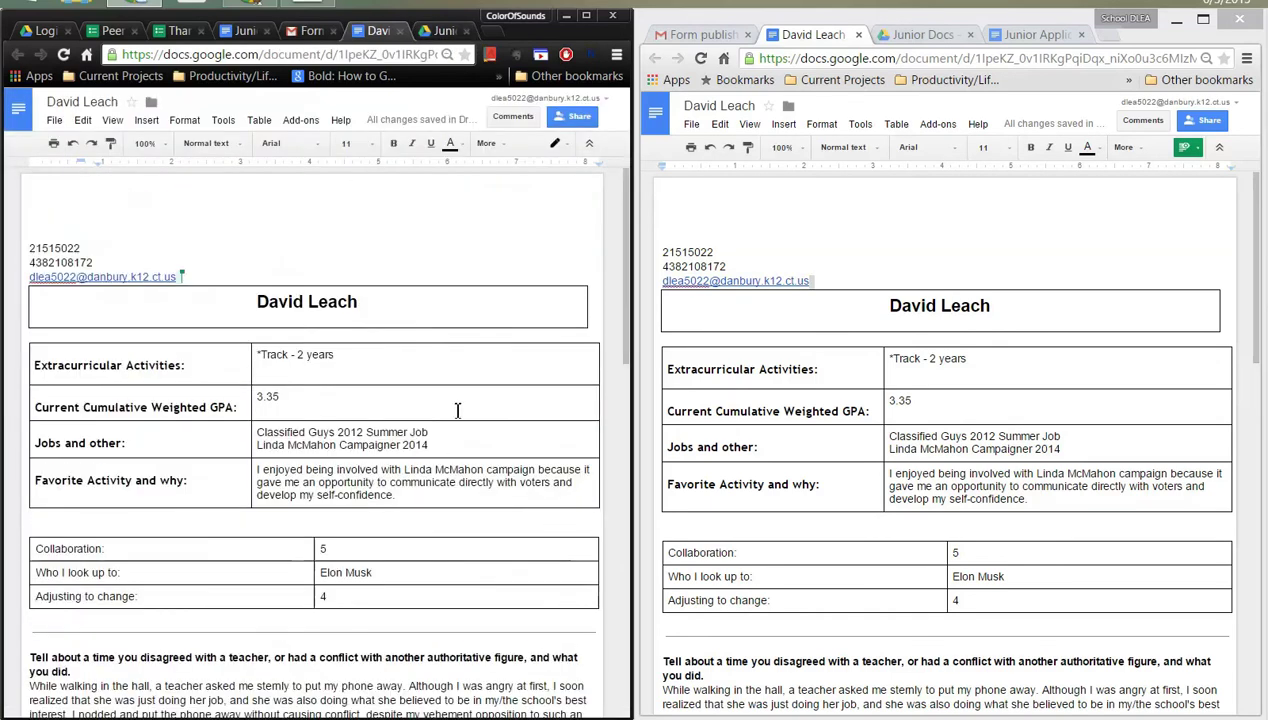
- Suggest ', I had track with him' after 'Track - 2 years' and check it in the other window
left_click(454, 405)
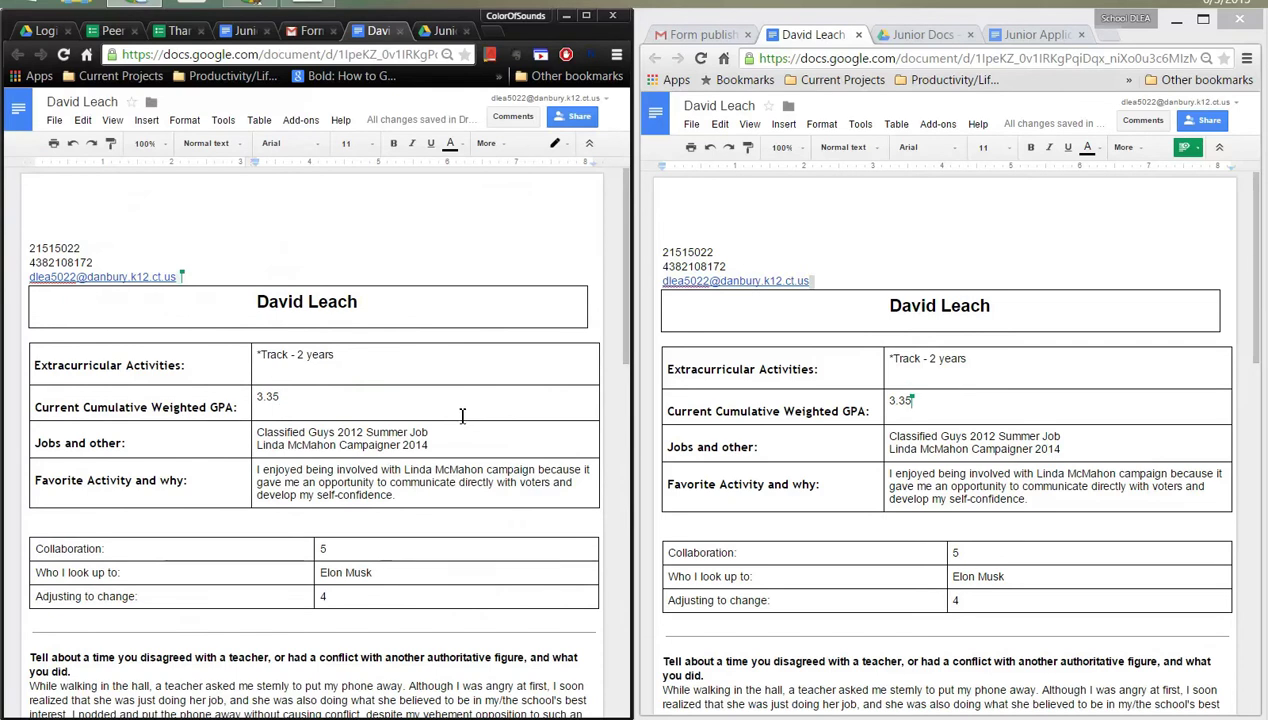
left_click(990, 352)
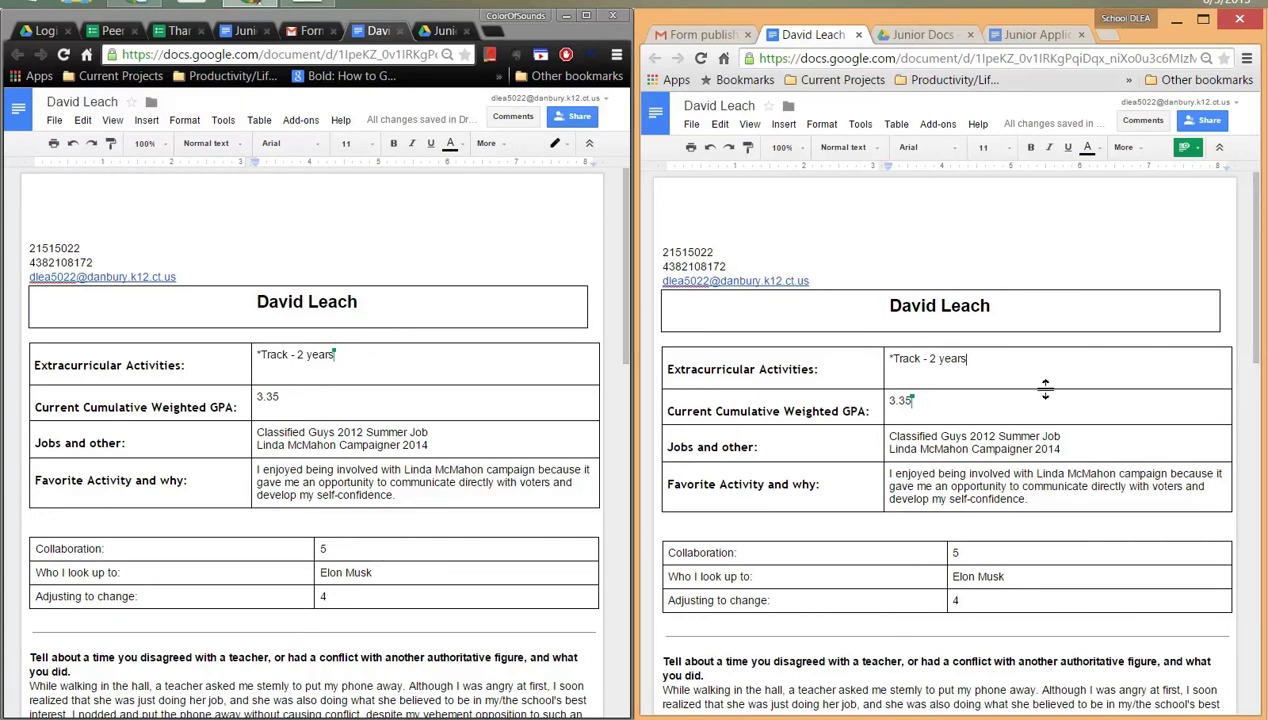
type(",")
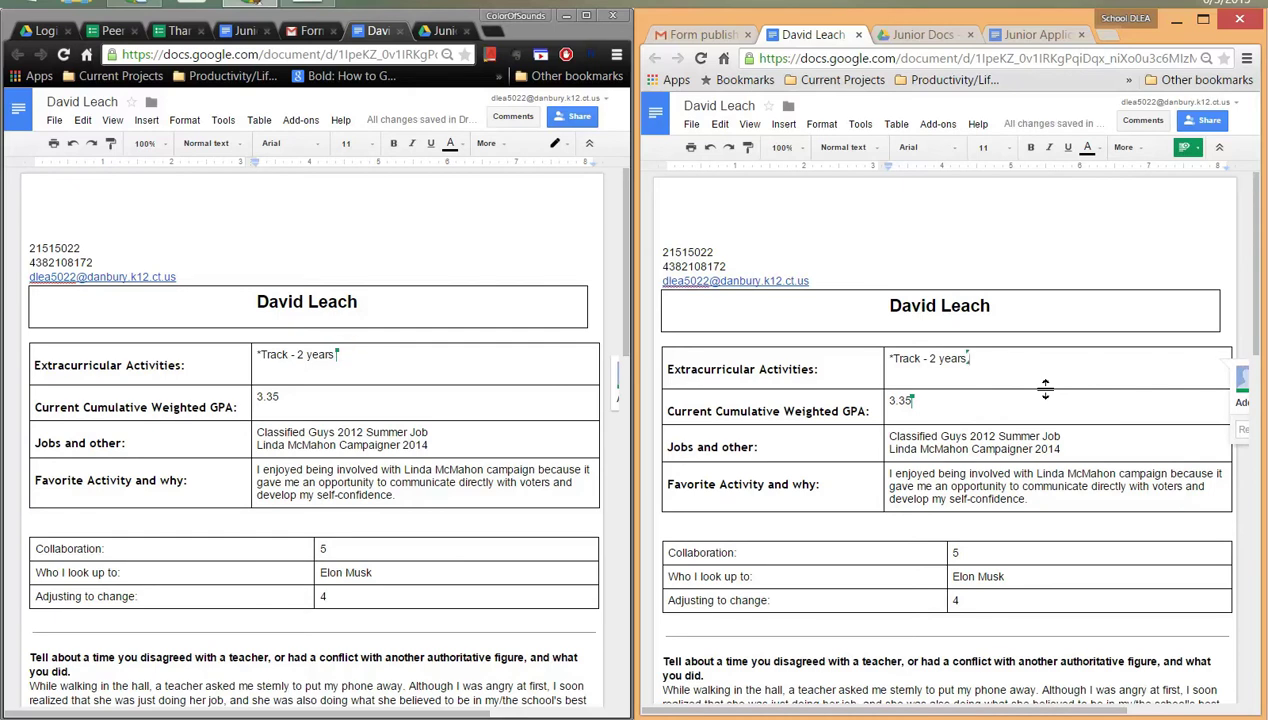
type(" I had")
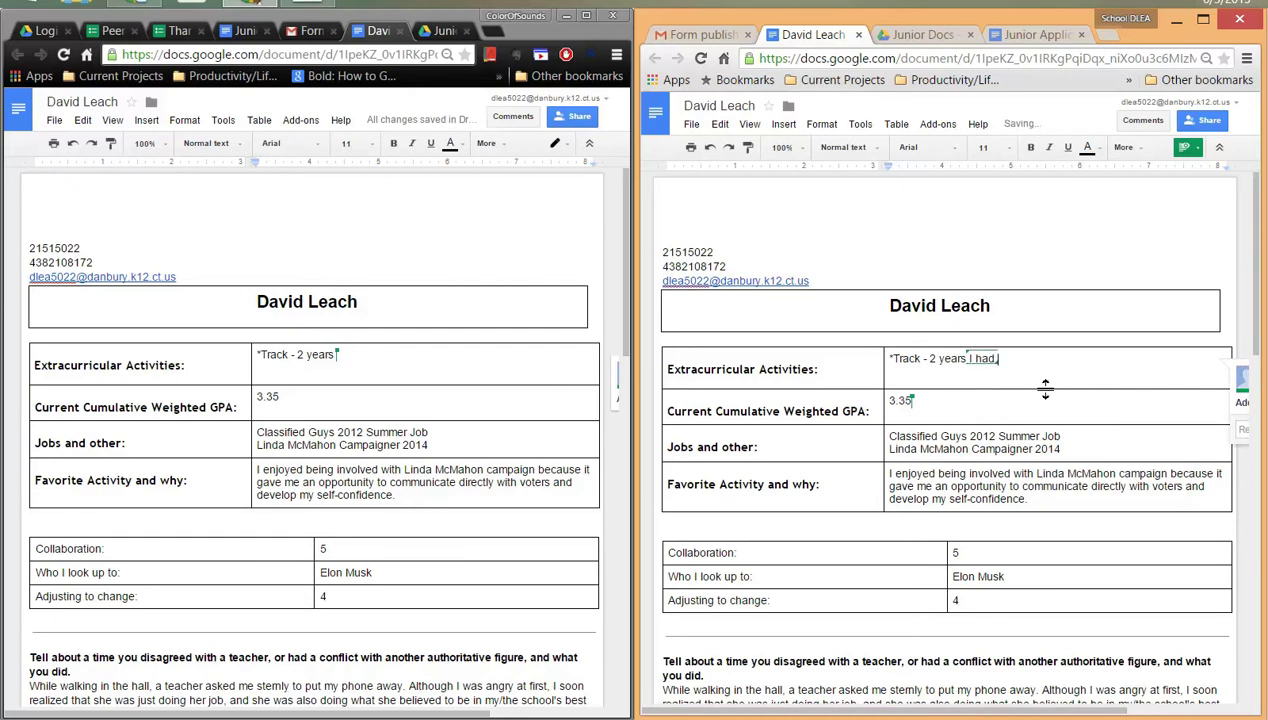
type(" track with him")
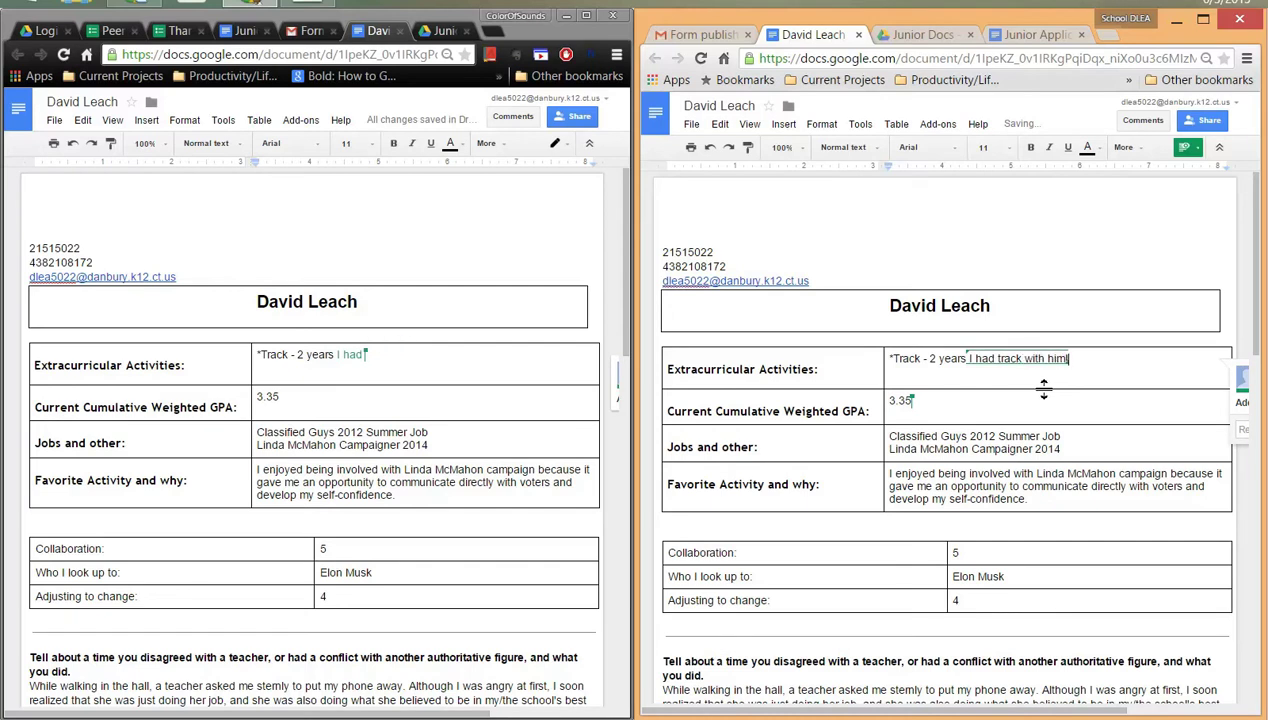
left_click(538, 364)
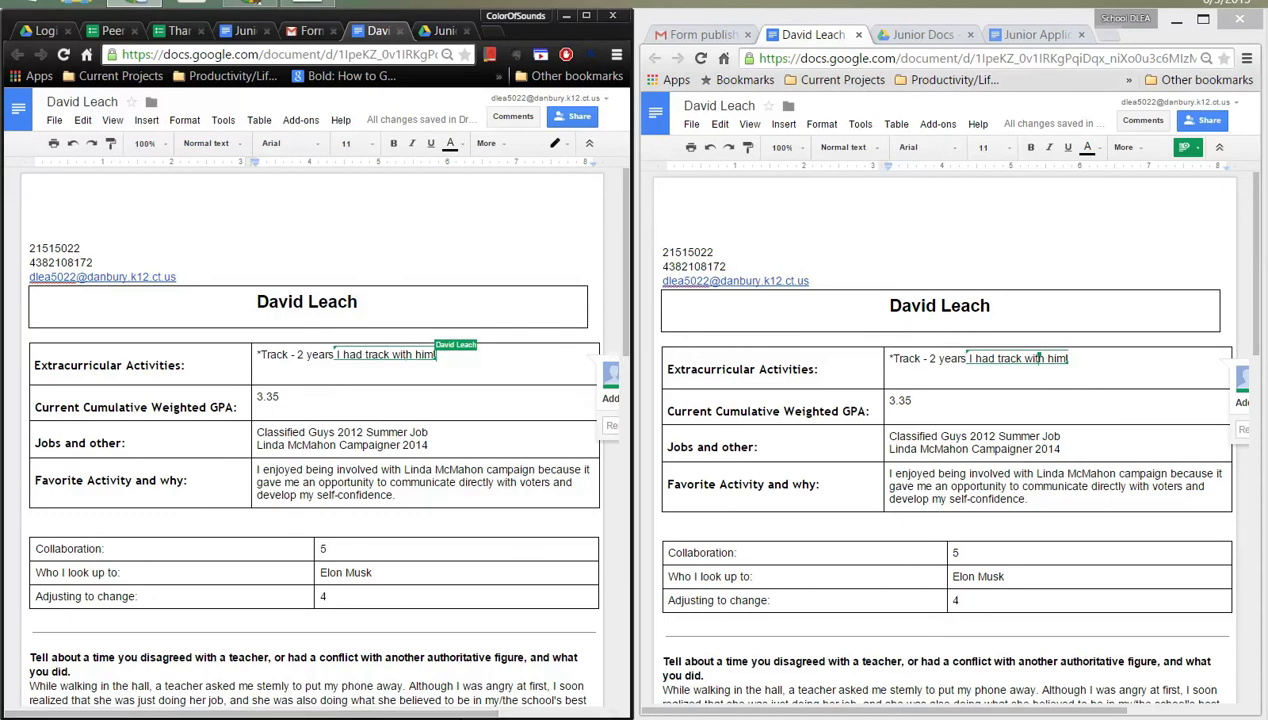
scroll(382, 412, "right", 3)
left_click(382, 412)
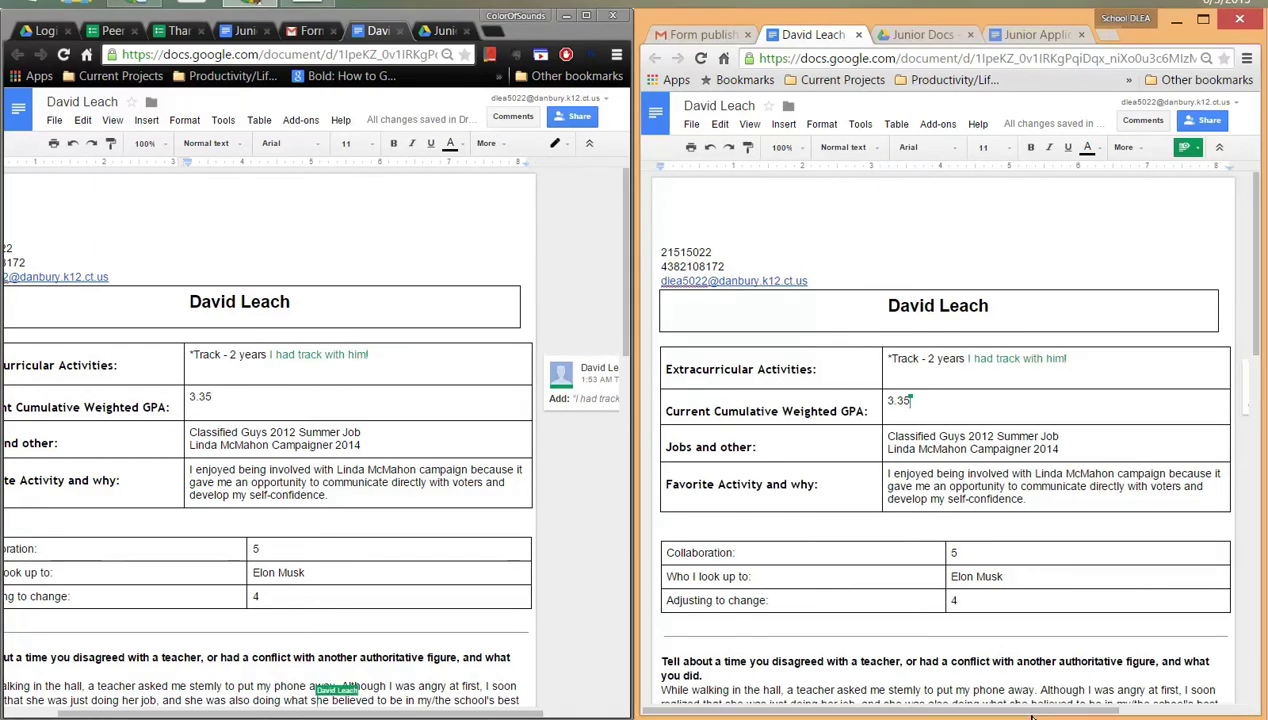
left_click_drag(1027, 710, 1210, 712)
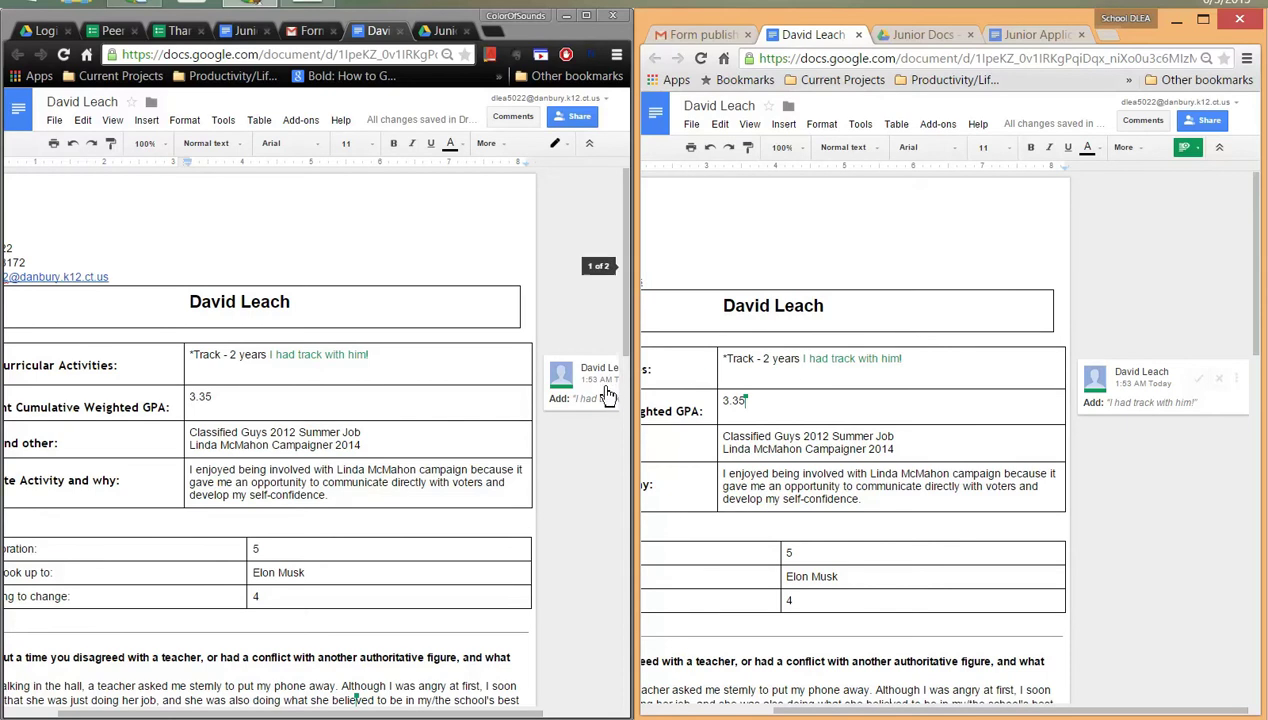
left_click_drag(490, 714, 586, 712)
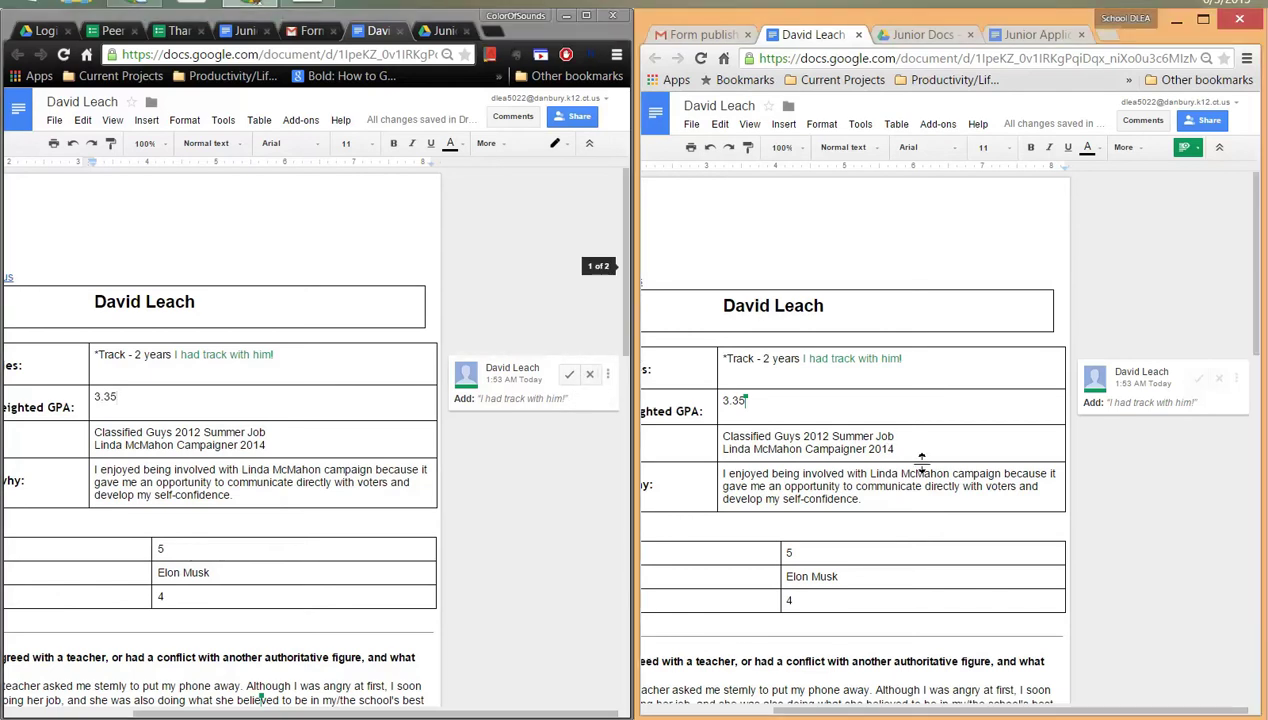
scroll(891, 572, "down", 4)
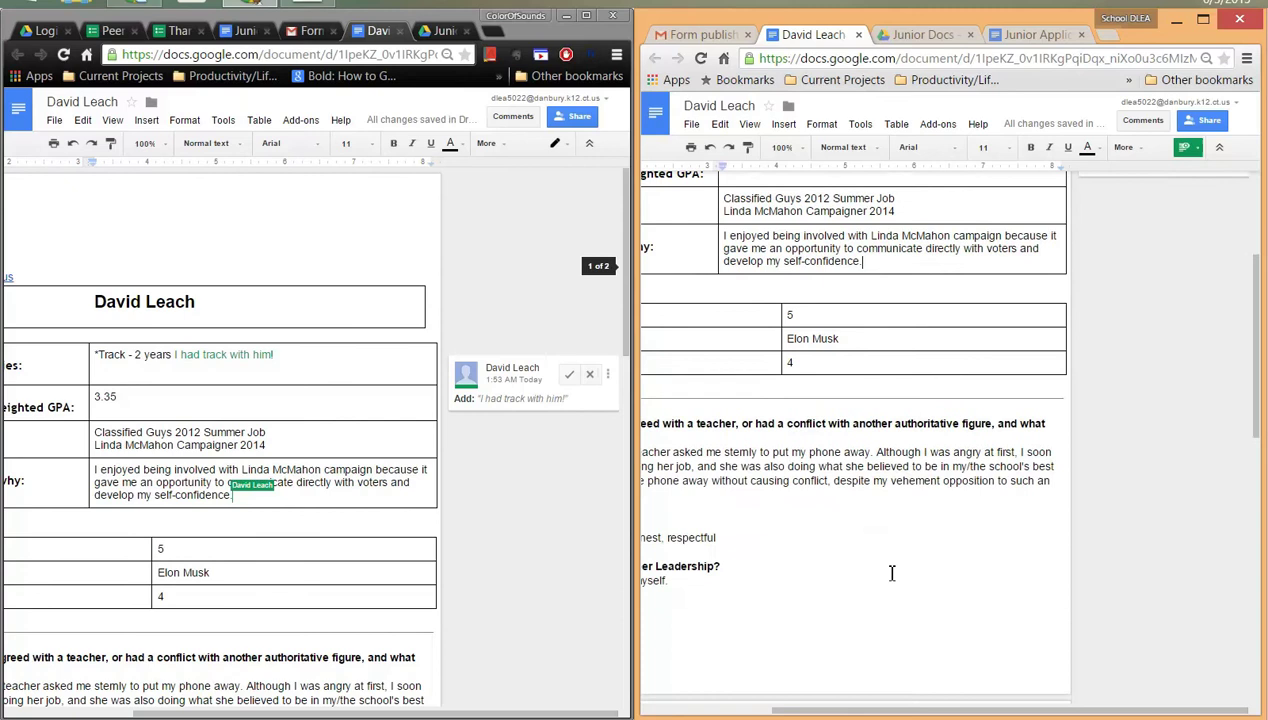
left_click_drag(893, 716, 731, 700)
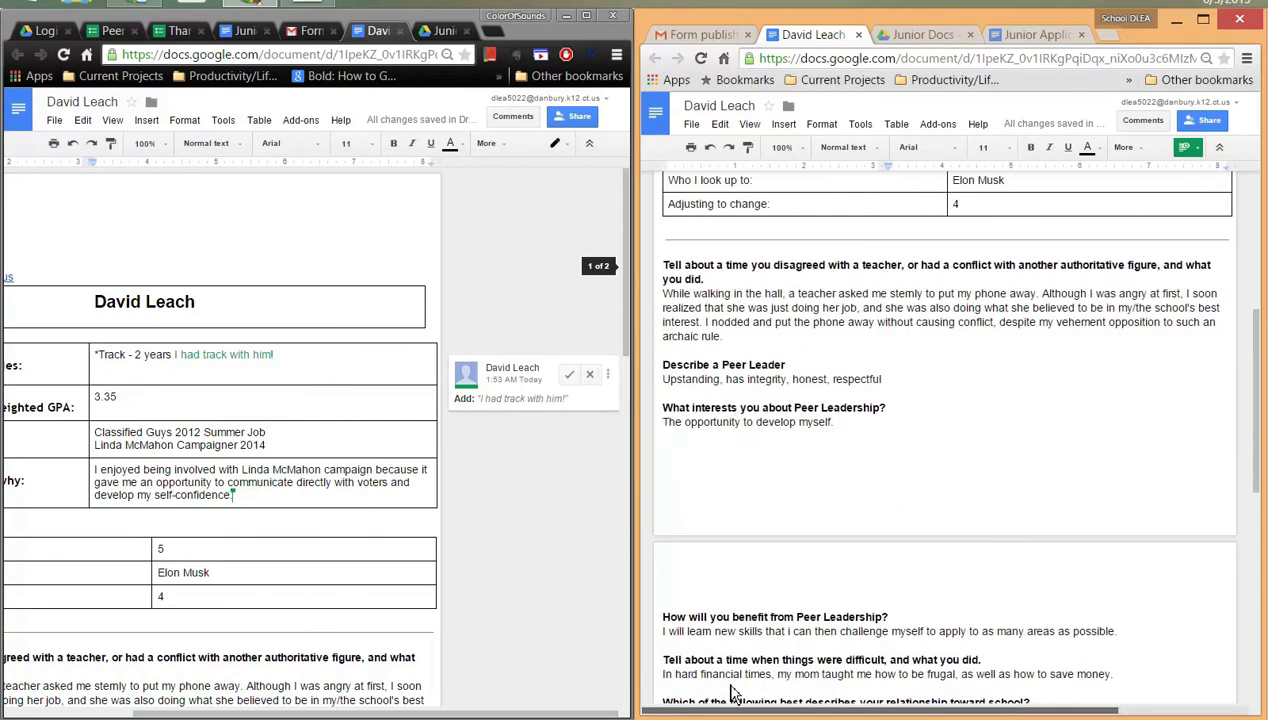
scroll(831, 430, "down", 3)
scroll(892, 351, "up", 2)
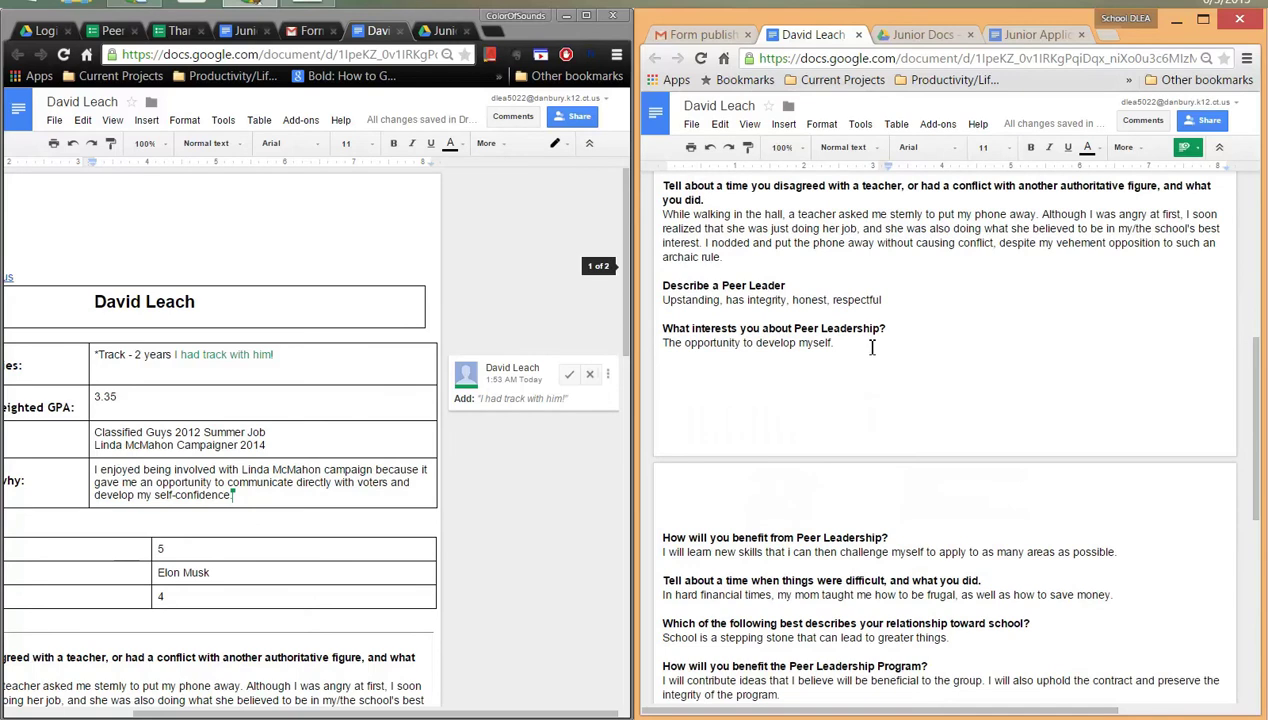
- Select 'The opportunity to develop myself.' and post the comment 'This is a great response'
left_click_drag(863, 344, 663, 346)
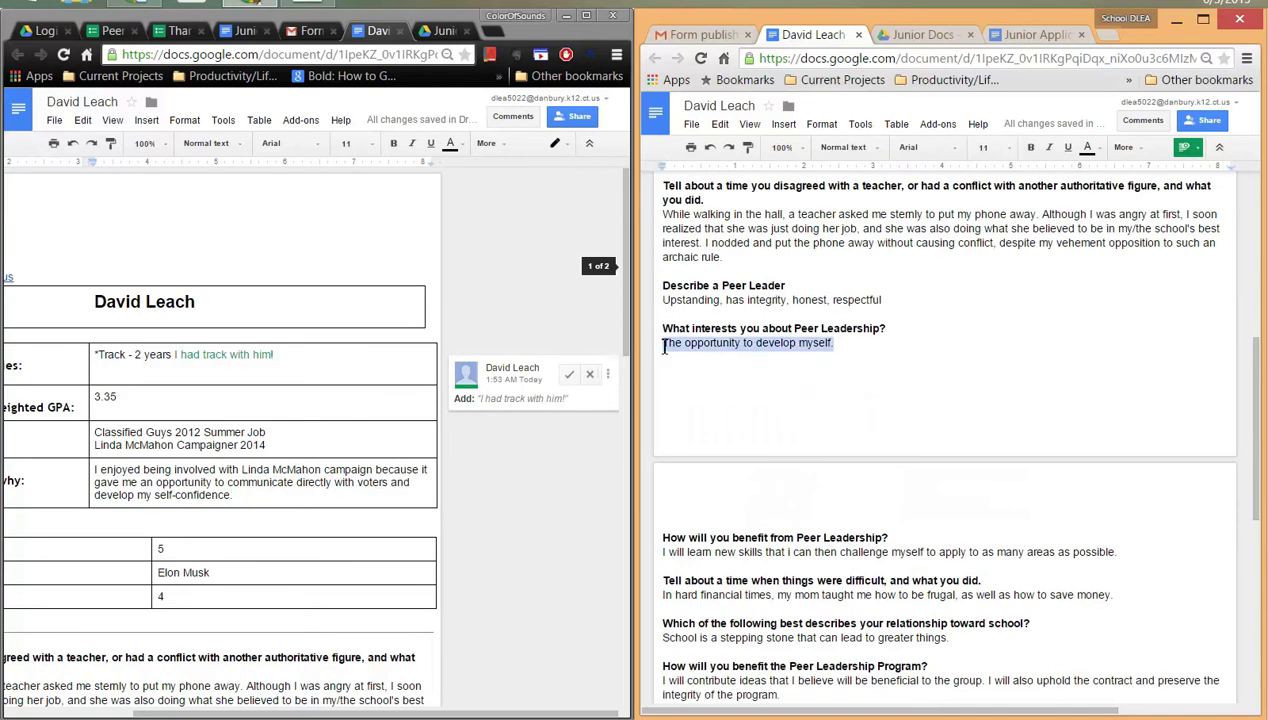
left_click(1152, 124)
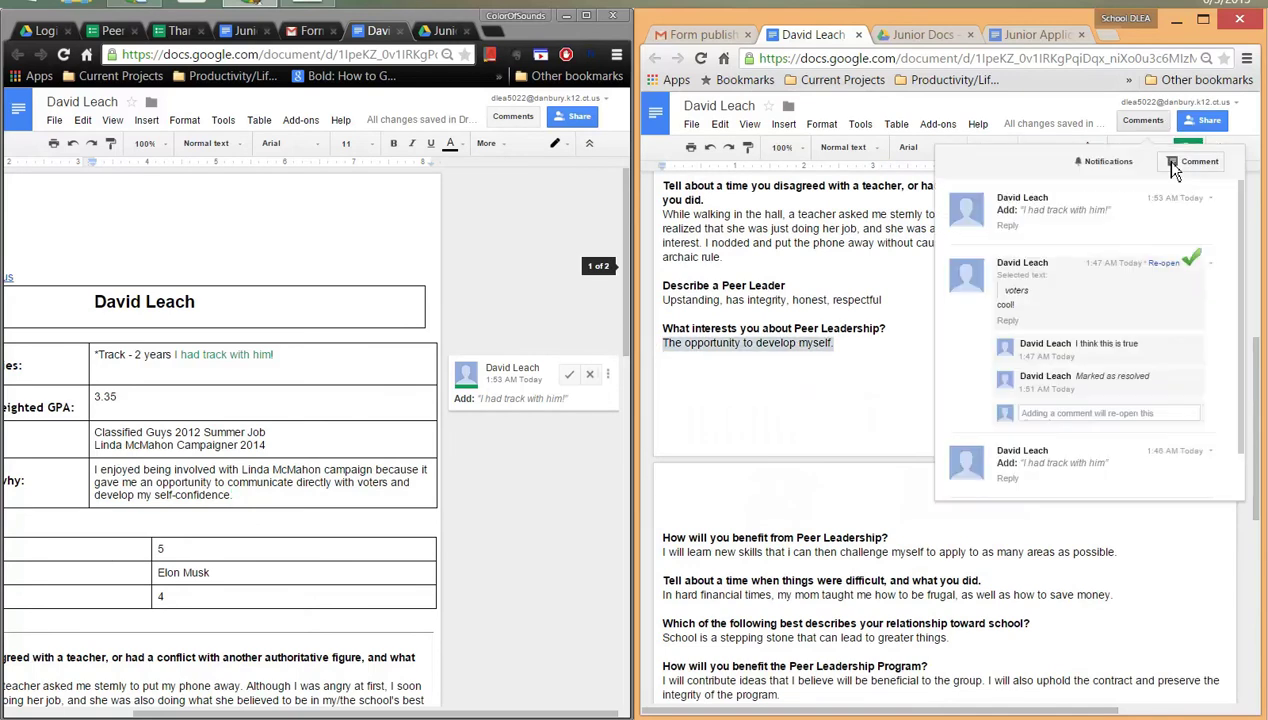
left_click(1173, 164)
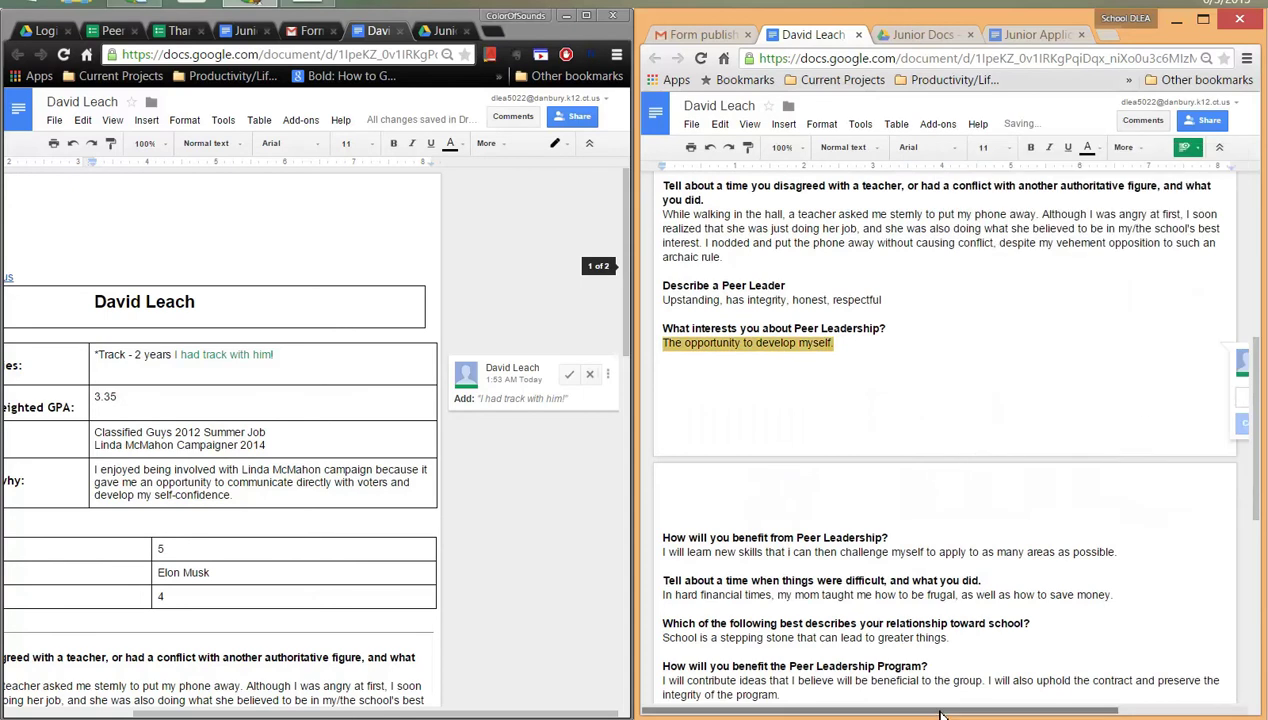
left_click_drag(940, 713, 1127, 690)
type("T")
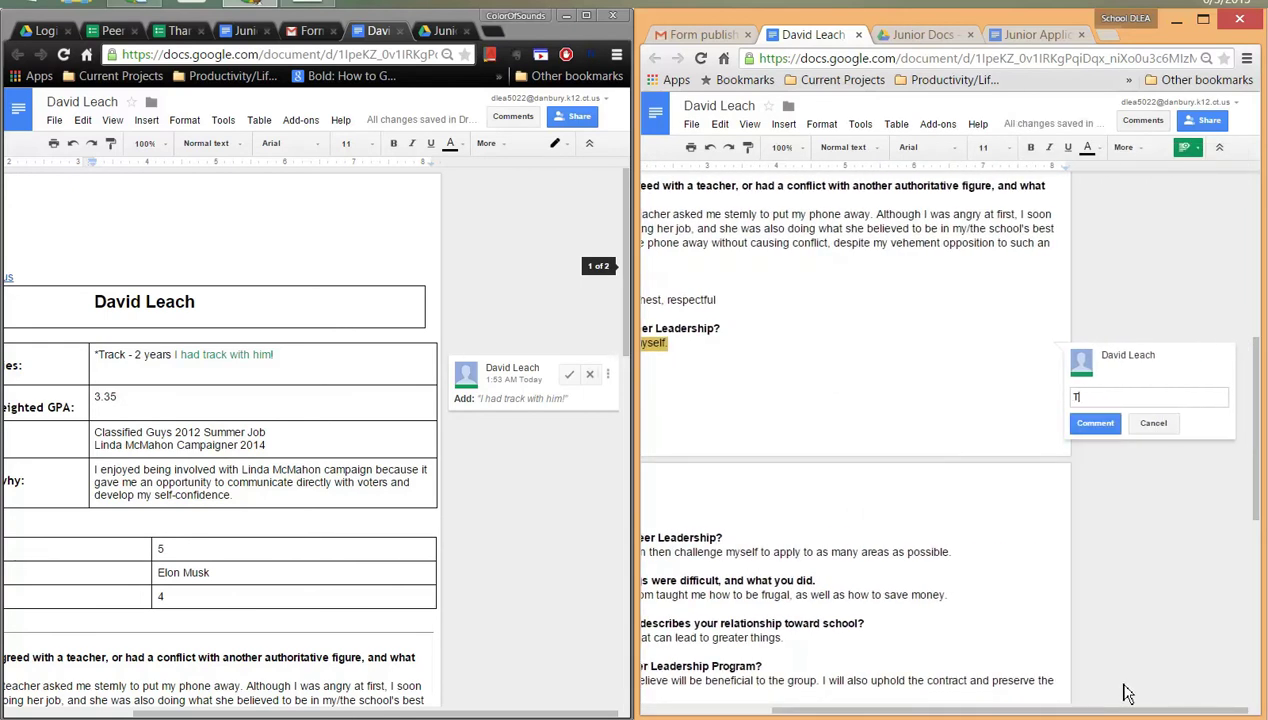
type("his is a great response!")
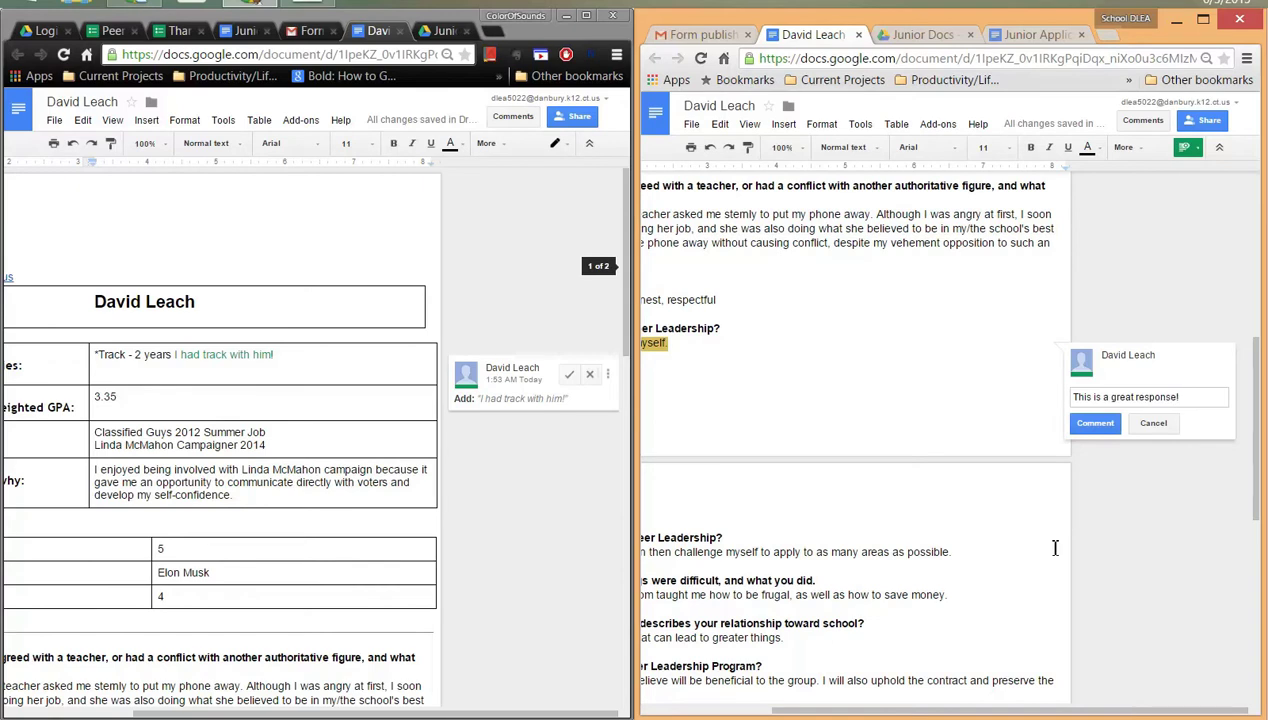
left_click(1100, 425)
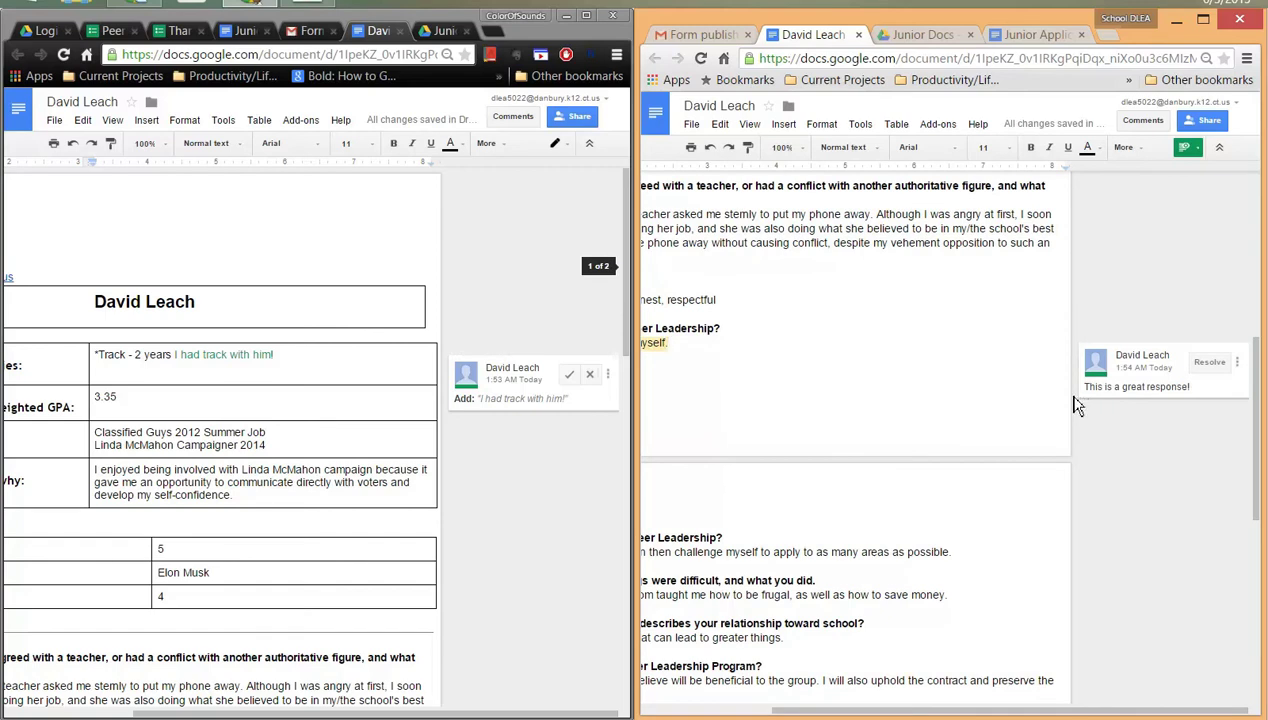
scroll(967, 628, "down", 3)
left_click_drag(957, 710, 867, 710)
scroll(890, 570, "down", 3)
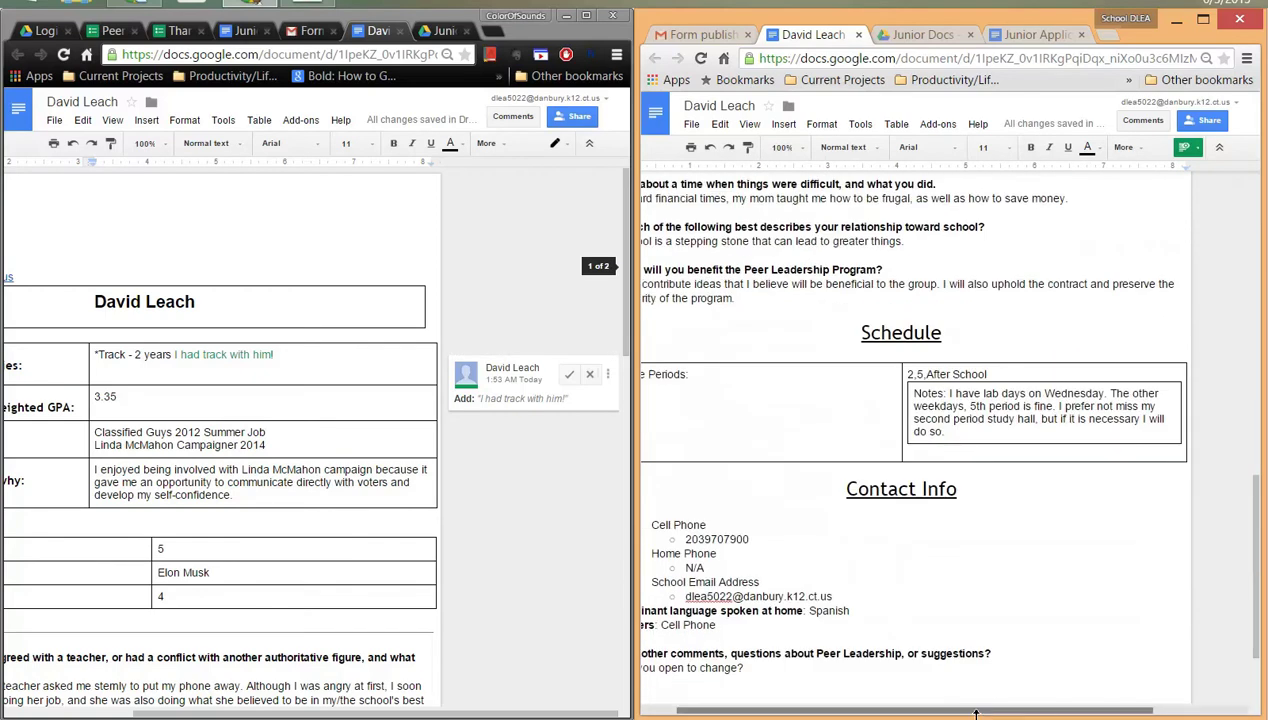
left_click_drag(986, 712, 940, 705)
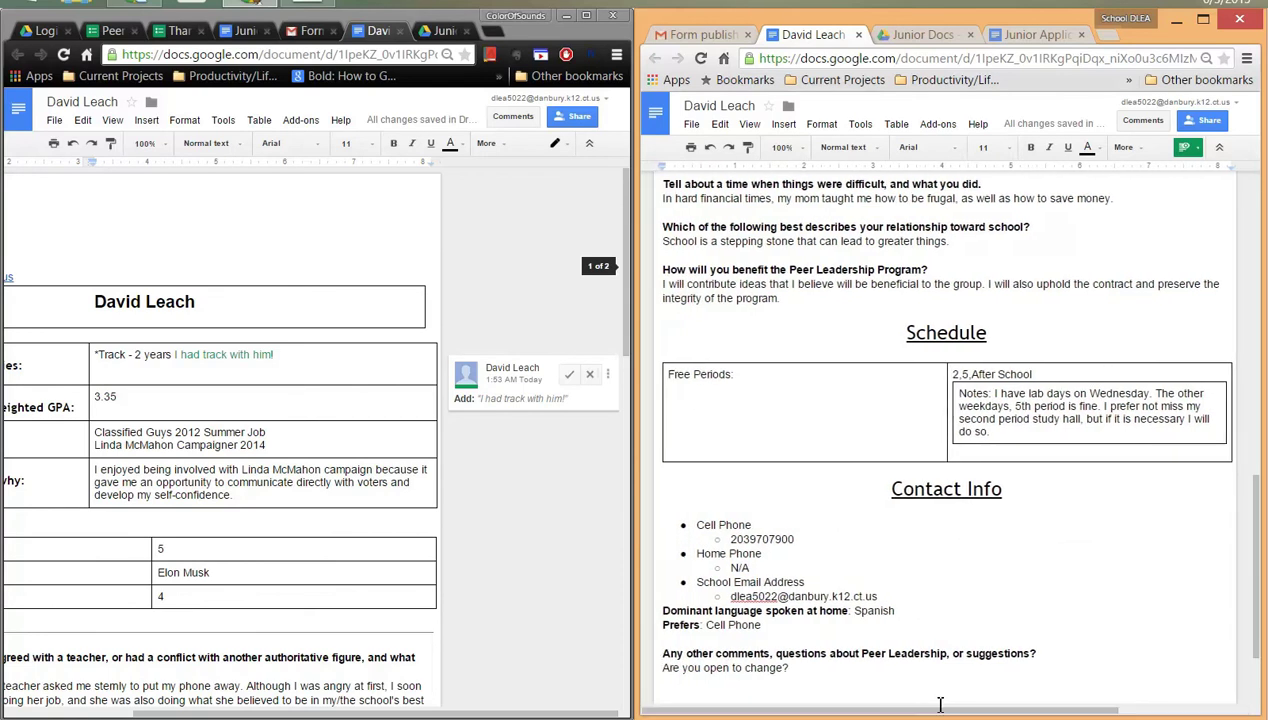
- Start a comment on the free period 2 reading 'I can do the interview for him. I'll accept responsibility'
left_click(1009, 406)
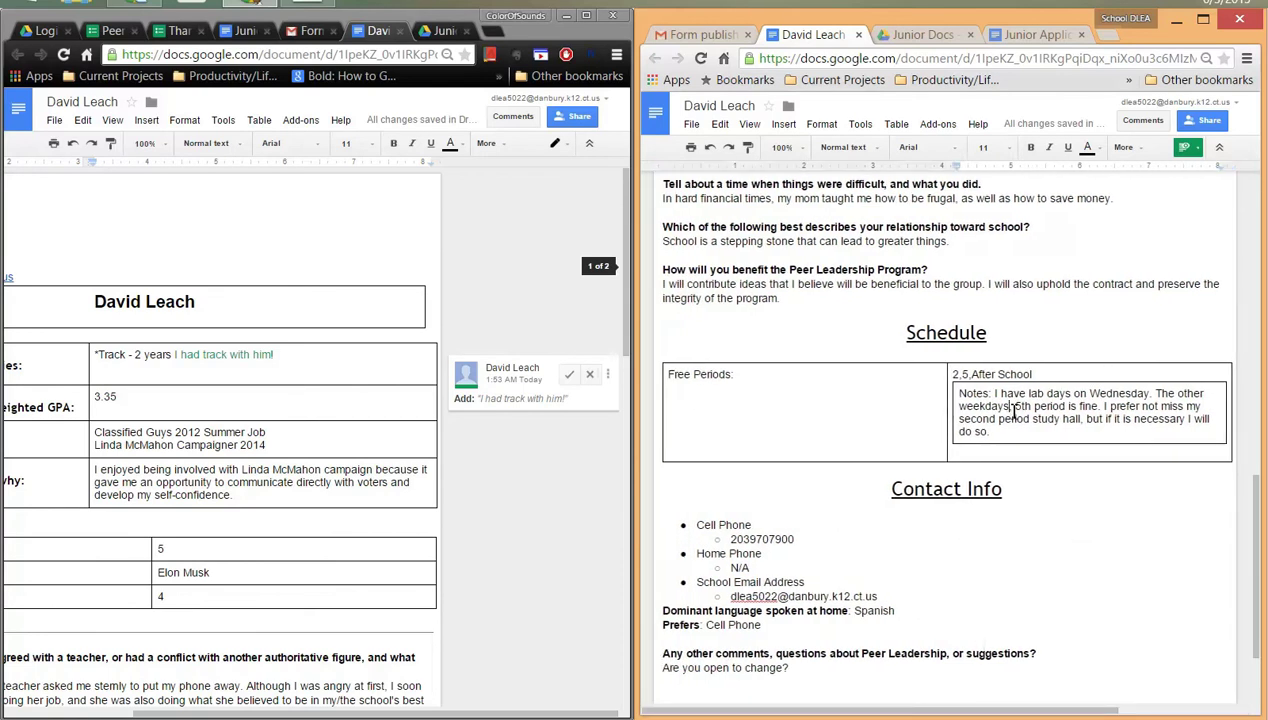
left_click(953, 374)
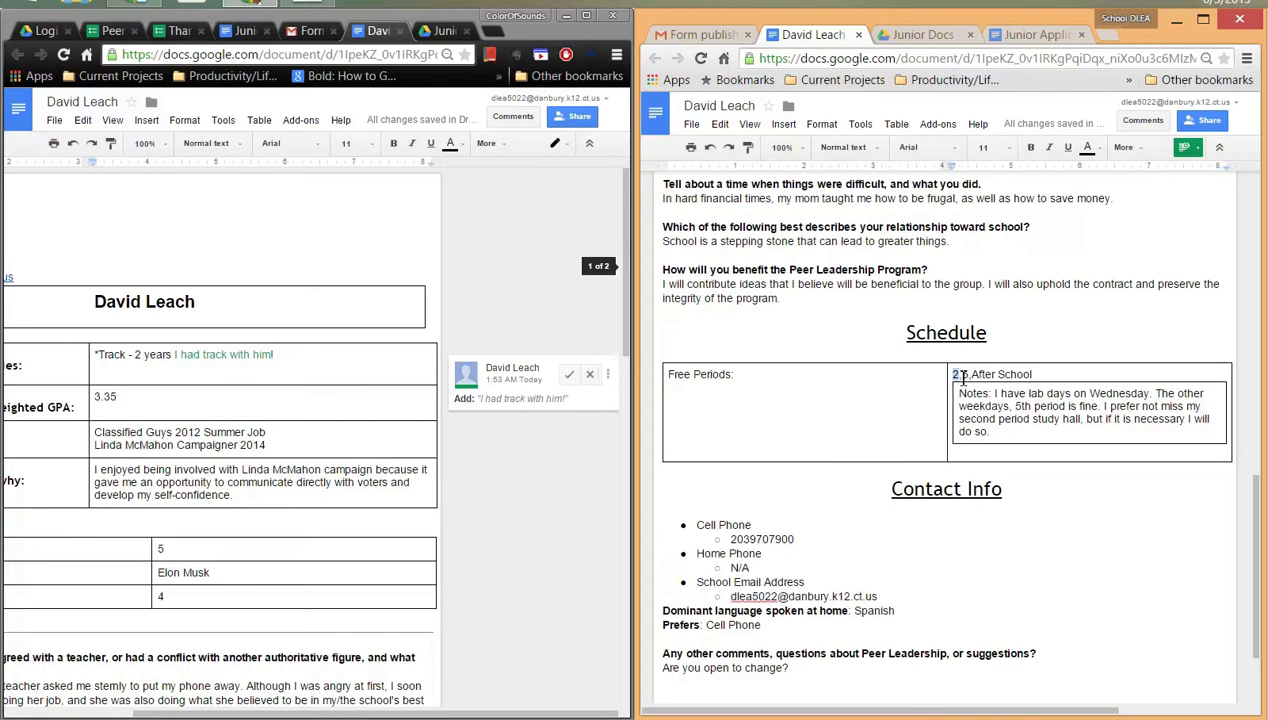
left_click(1142, 121)
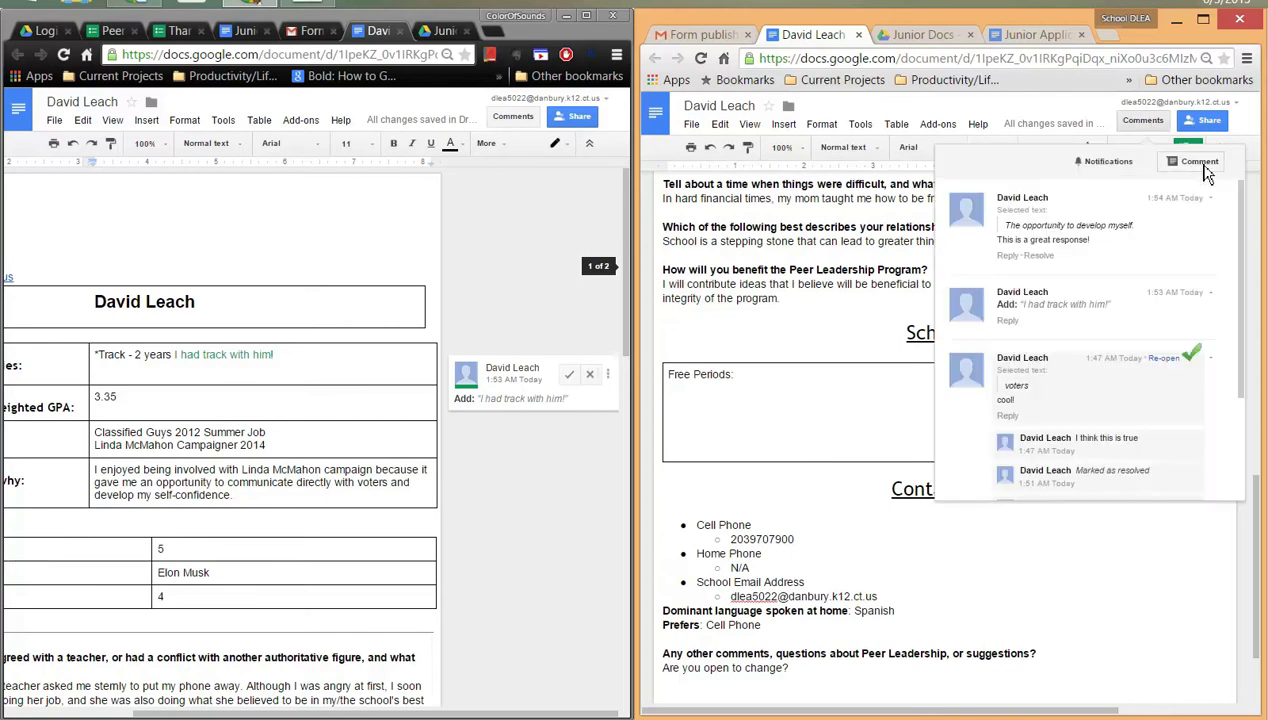
left_click(1199, 162)
left_click_drag(1080, 714, 1212, 712)
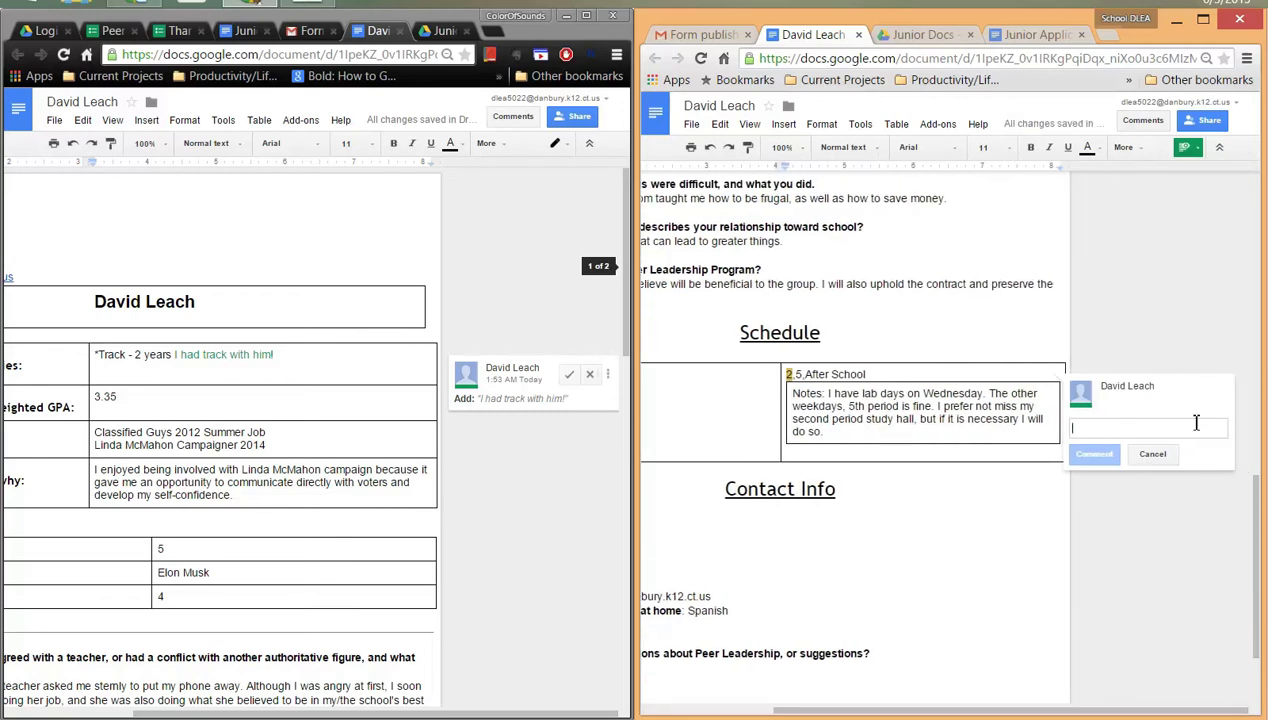
type("I can ")
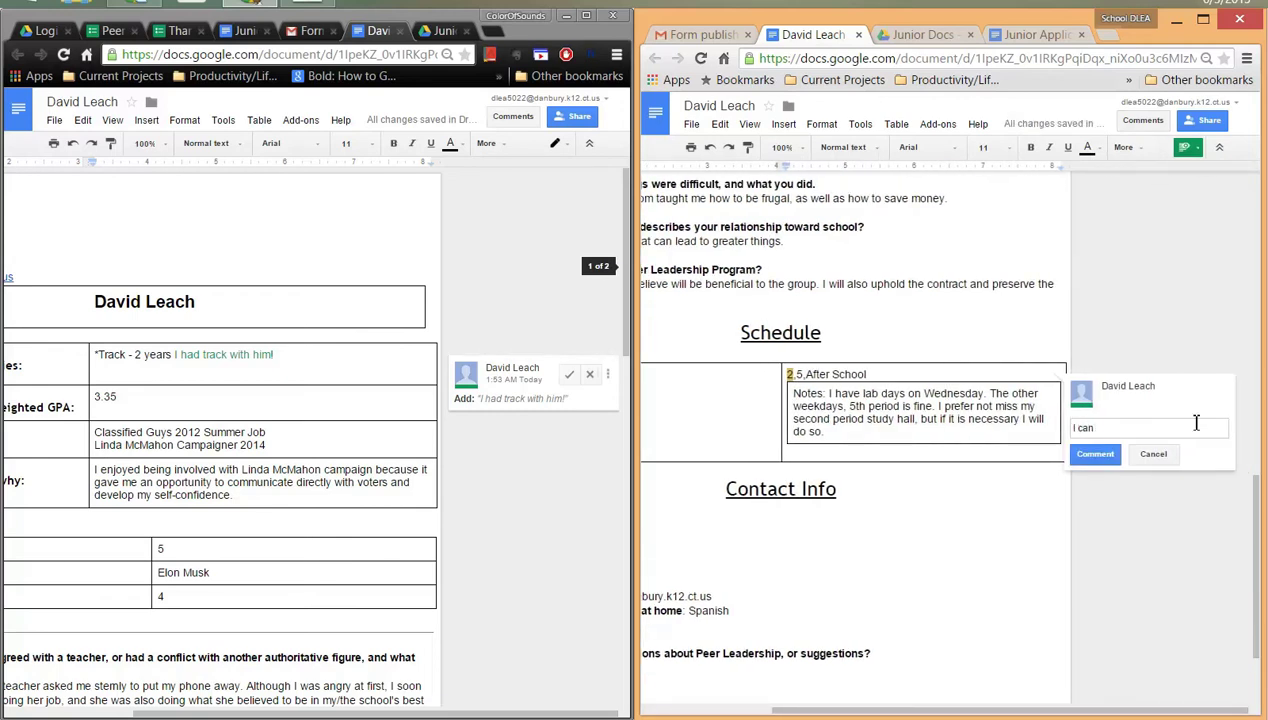
type("do the interview for him. I'll acdpt responsibility")
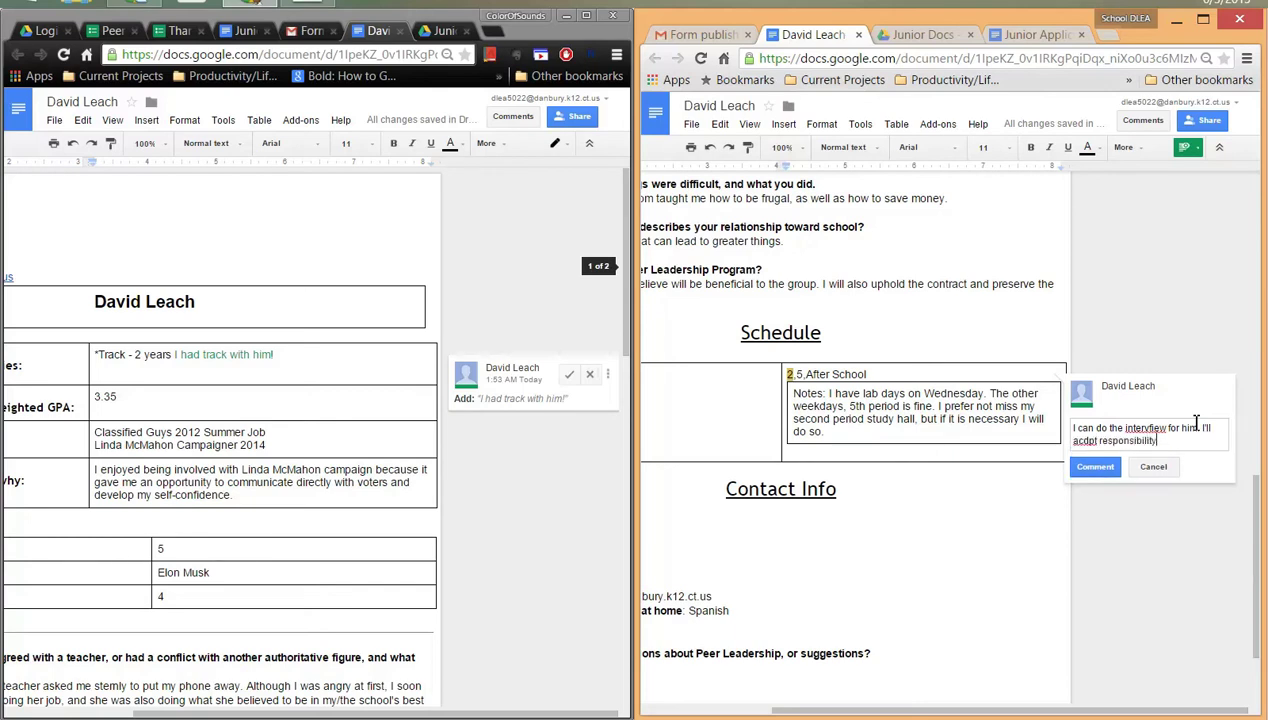
- Correct the misspellings 'acdpt' and 'intervfiew' in the comment, then post it
right_click(1080, 440)
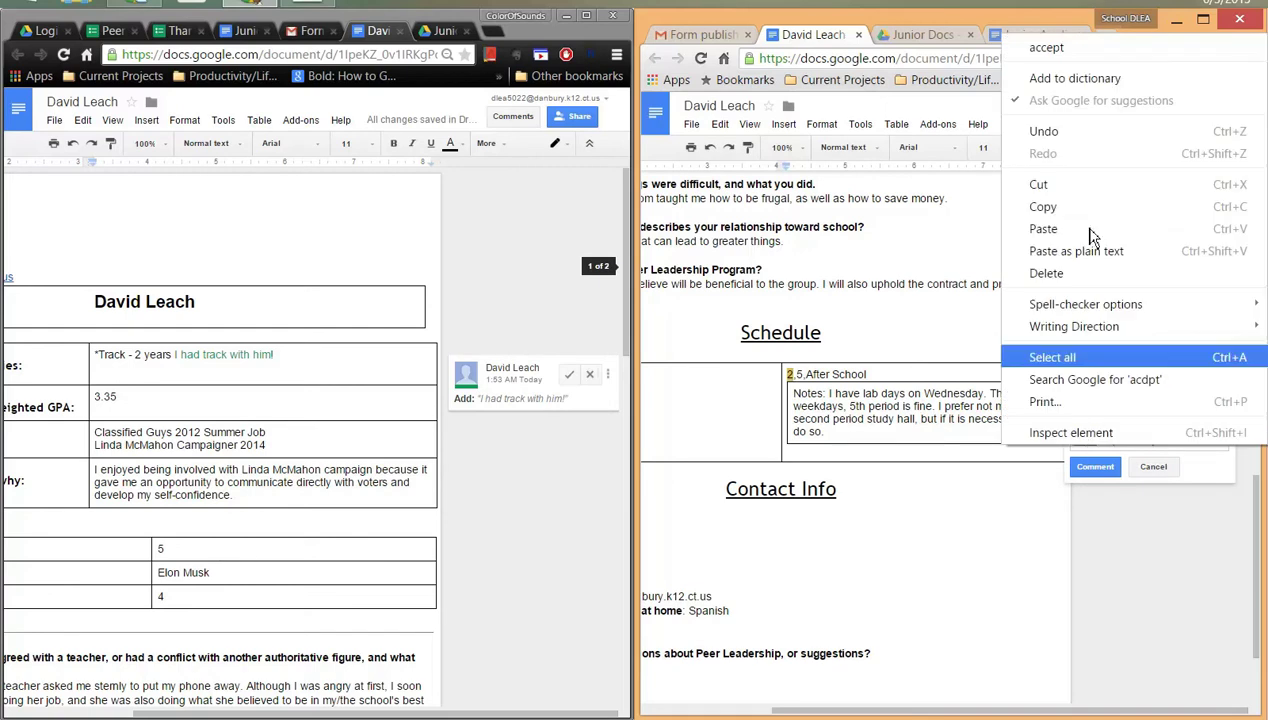
left_click(1120, 48)
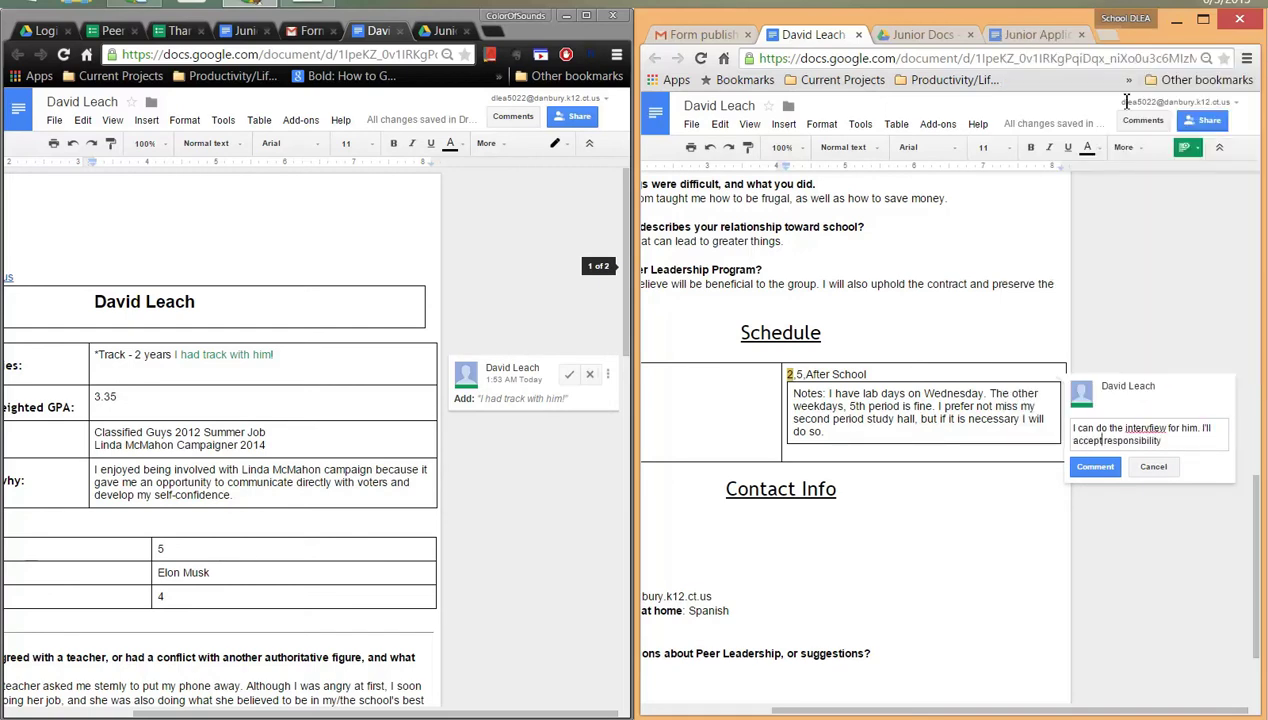
right_click(1146, 426)
left_click(1035, 26)
left_click(1095, 466)
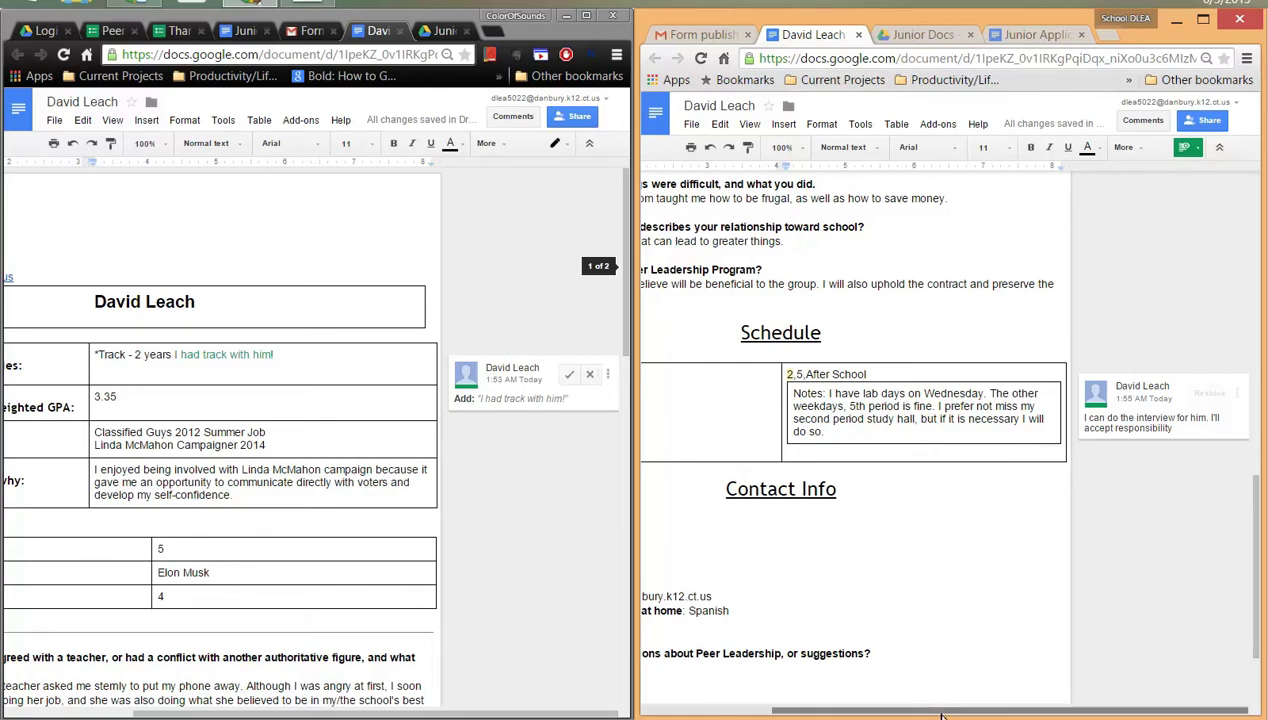
- Scroll both document windows back up to the applicant's contact info
left_click_drag(940, 716, 934, 716)
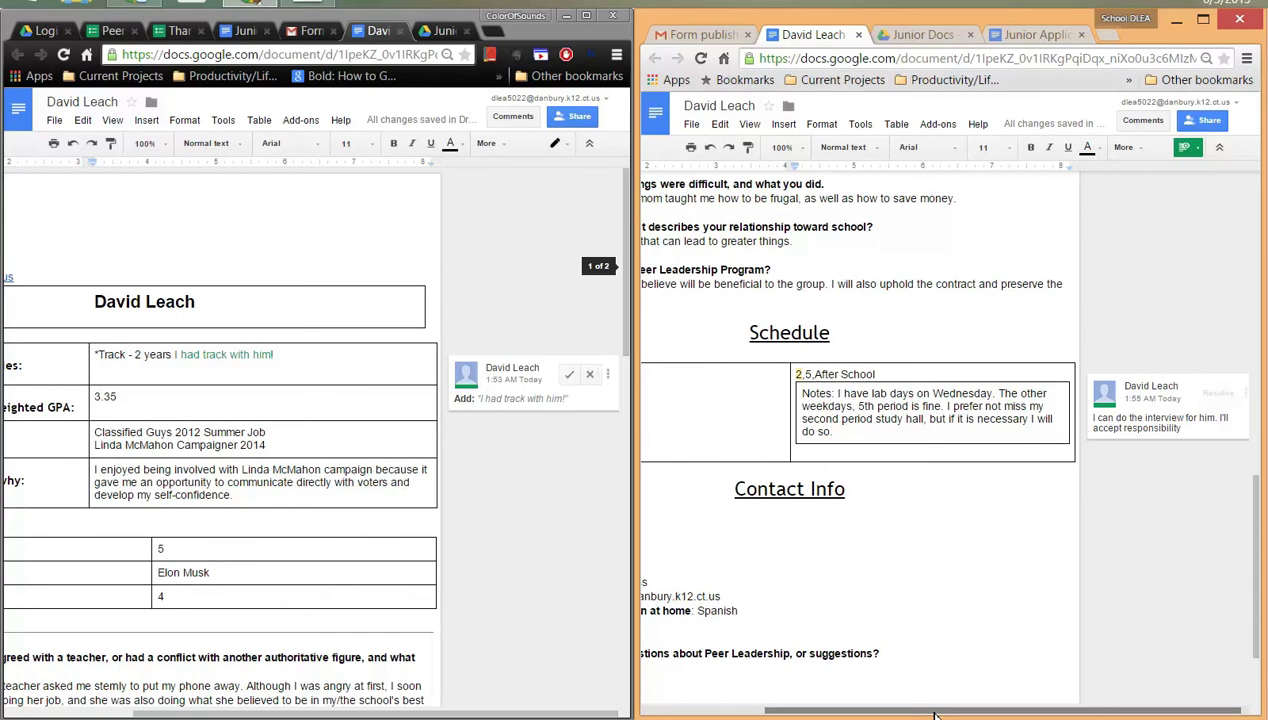
left_click_drag(934, 716, 798, 716)
scroll(888, 544, "up", 5)
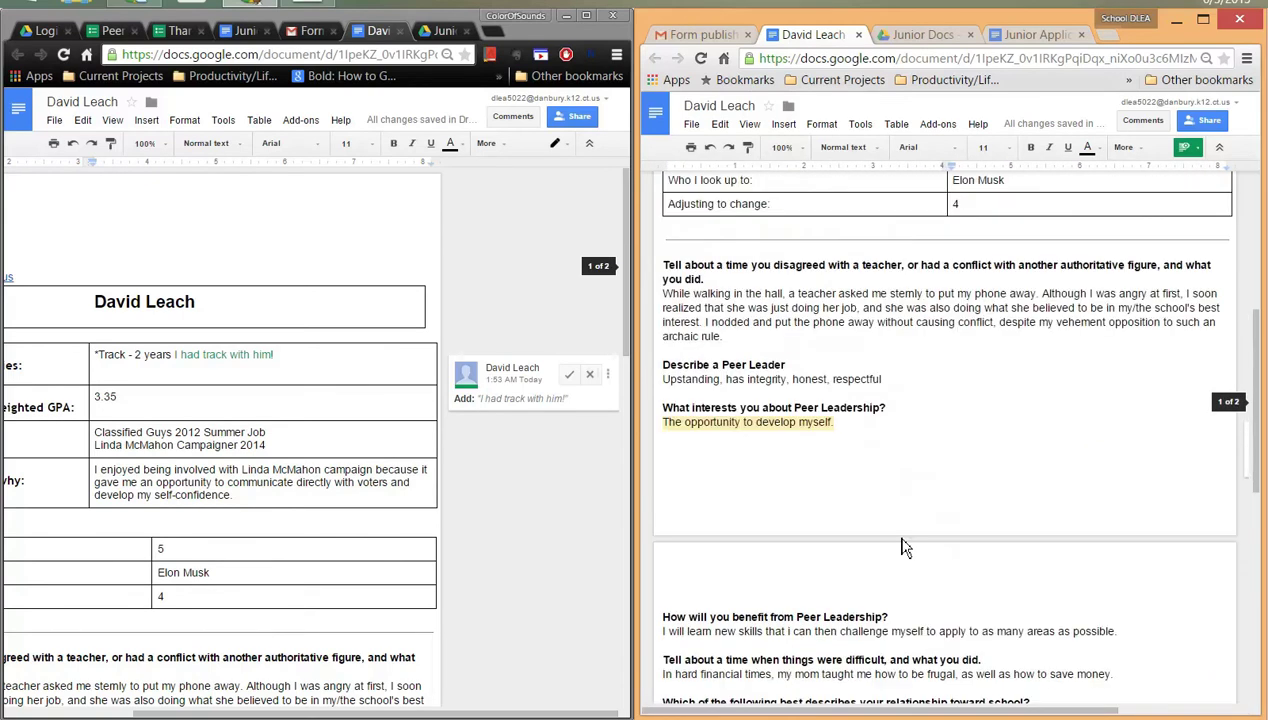
scroll(903, 547, "up", 2)
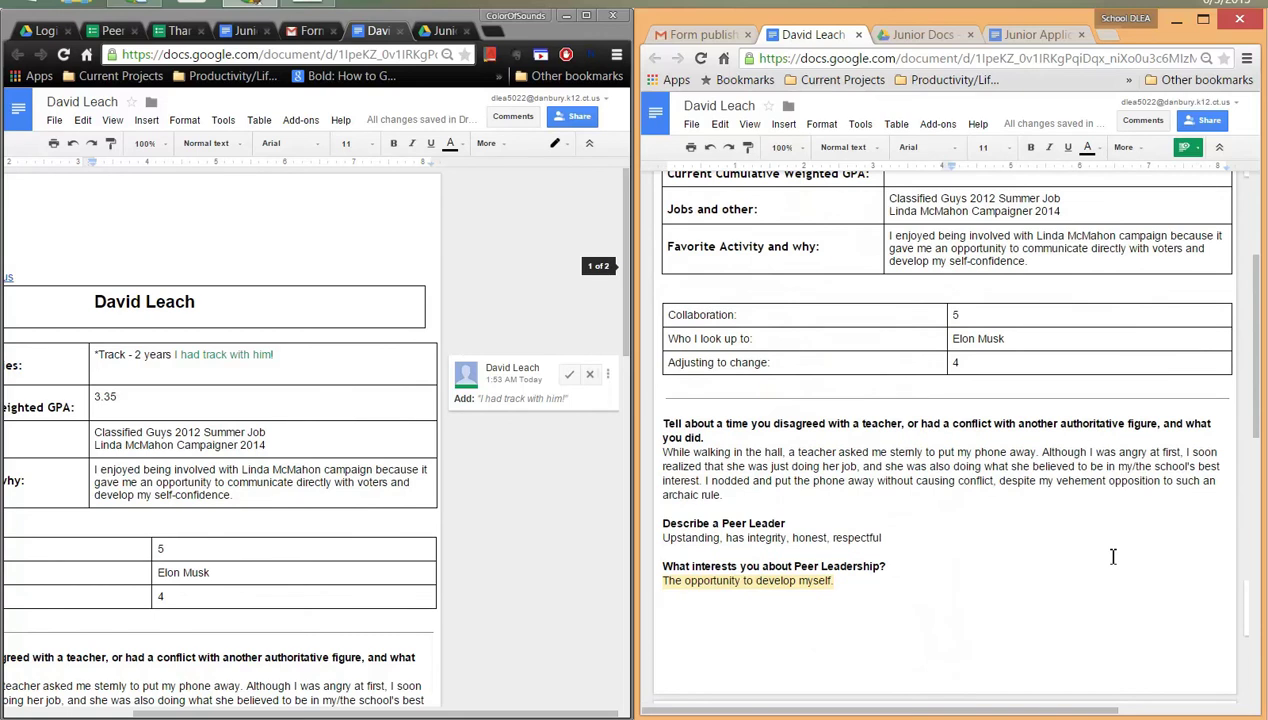
scroll(1113, 556, "up", 3)
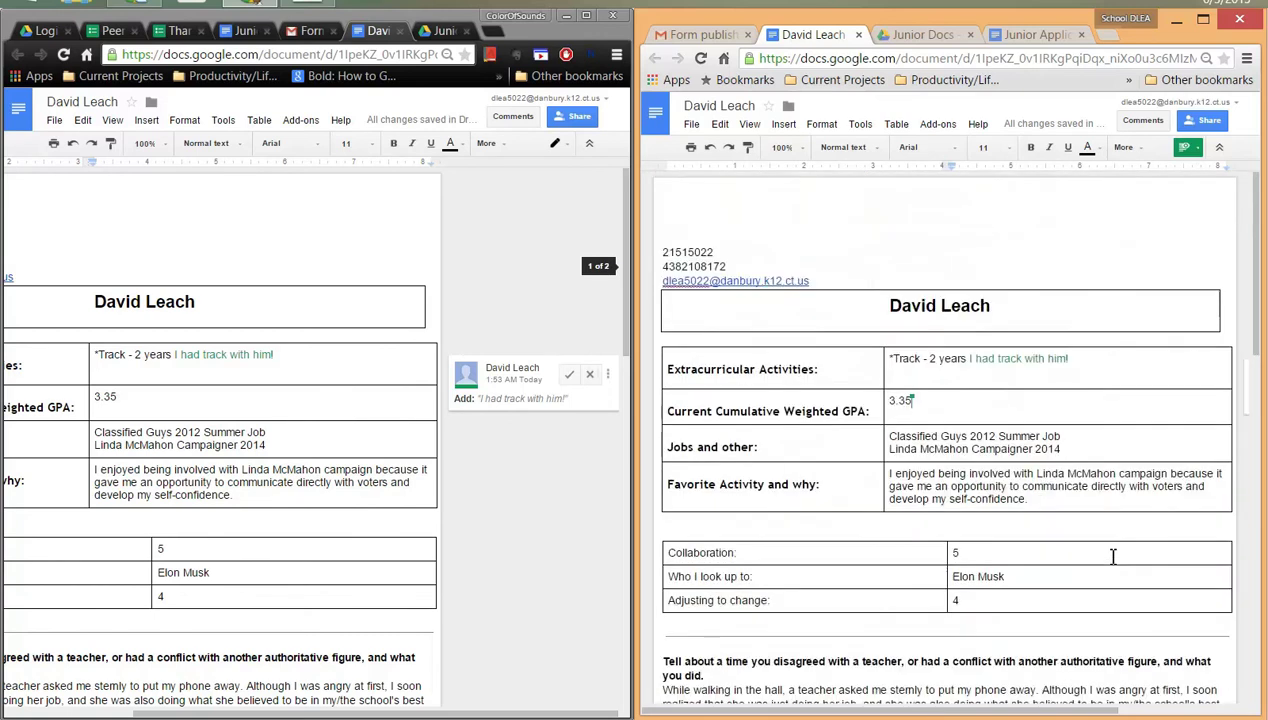
left_click_drag(558, 716, 420, 716)
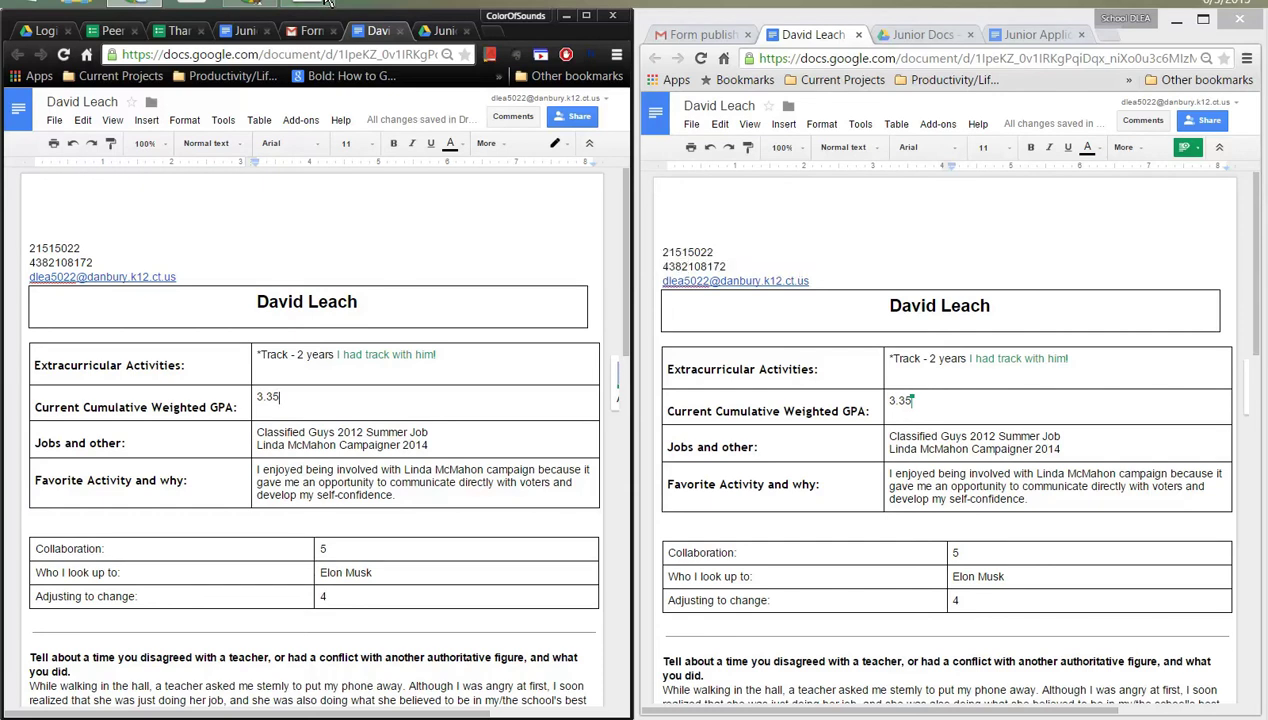
left_click(329, 3)
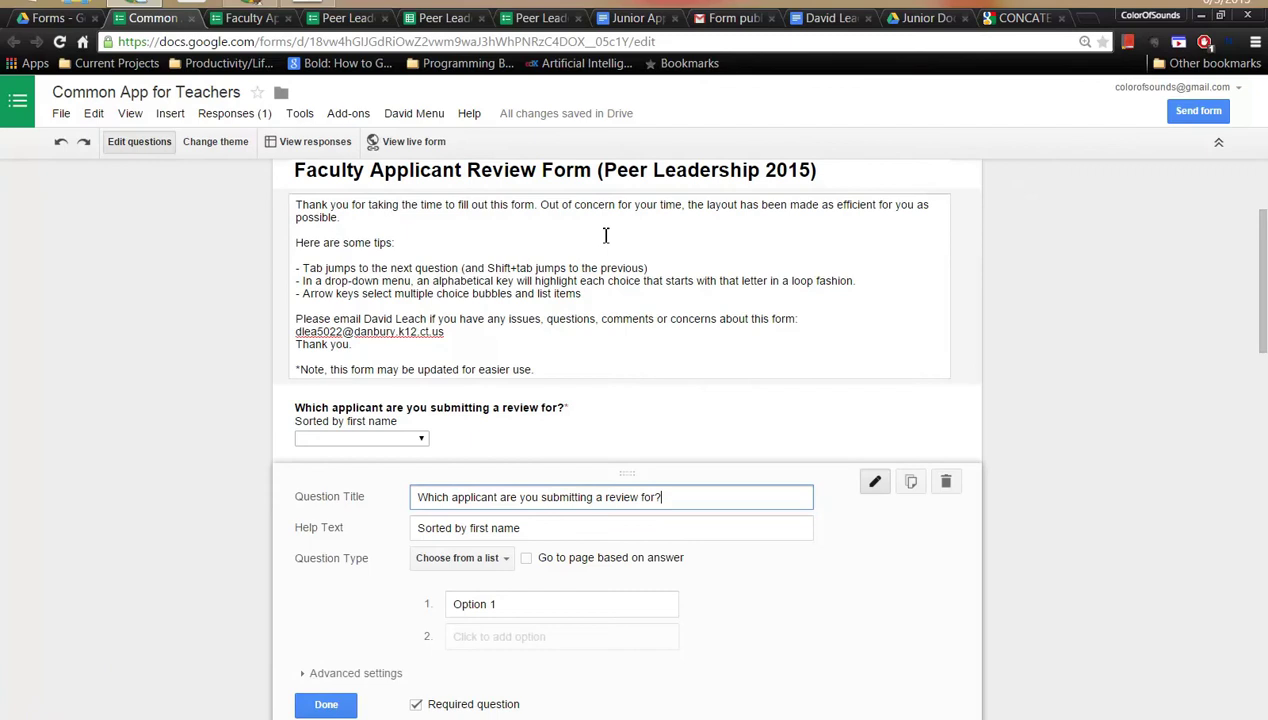
scroll(509, 264, "up", 2)
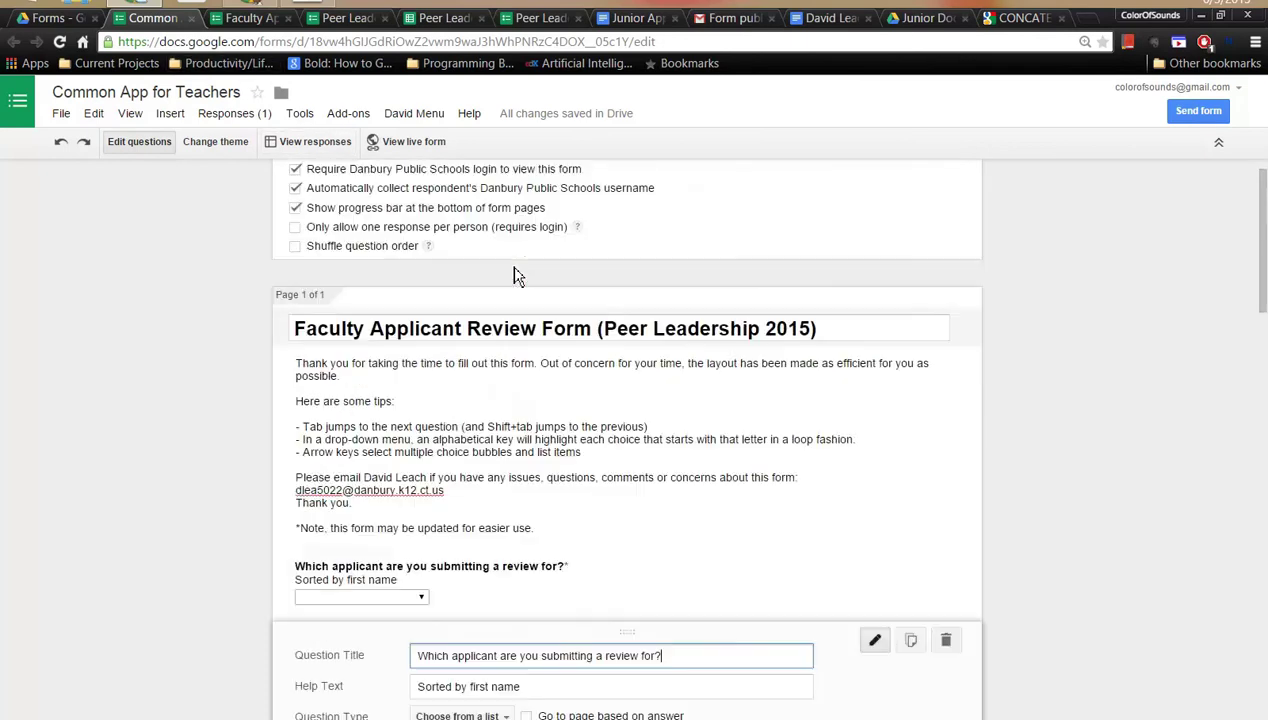
left_click(261, 24)
scroll(459, 195, "up", 5)
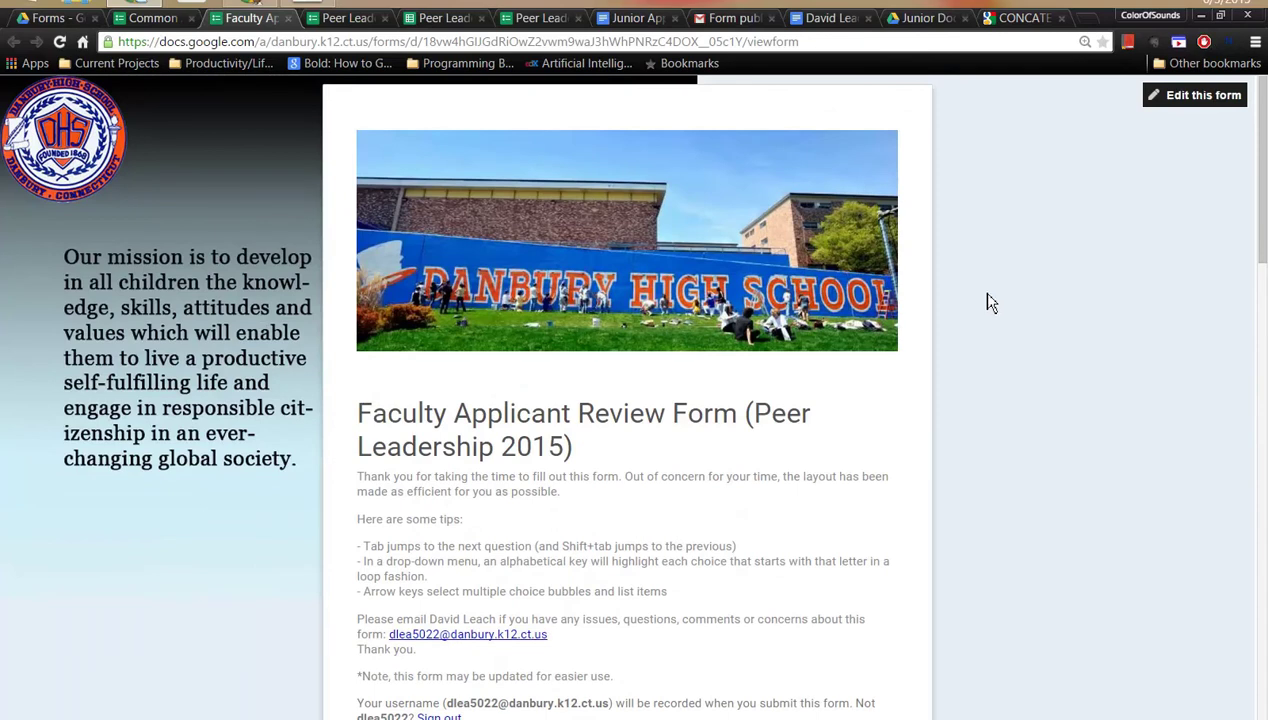
scroll(985, 305, "down", 3)
scroll(983, 301, "down", 2)
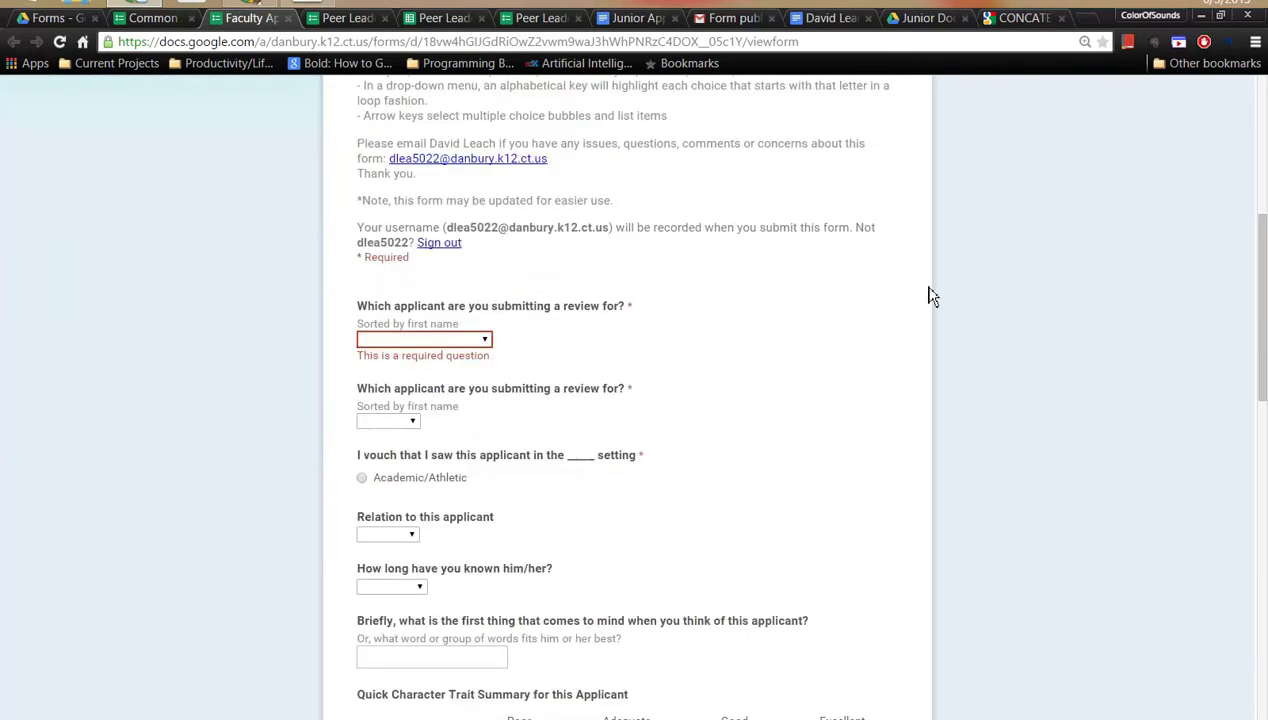
left_click(488, 341)
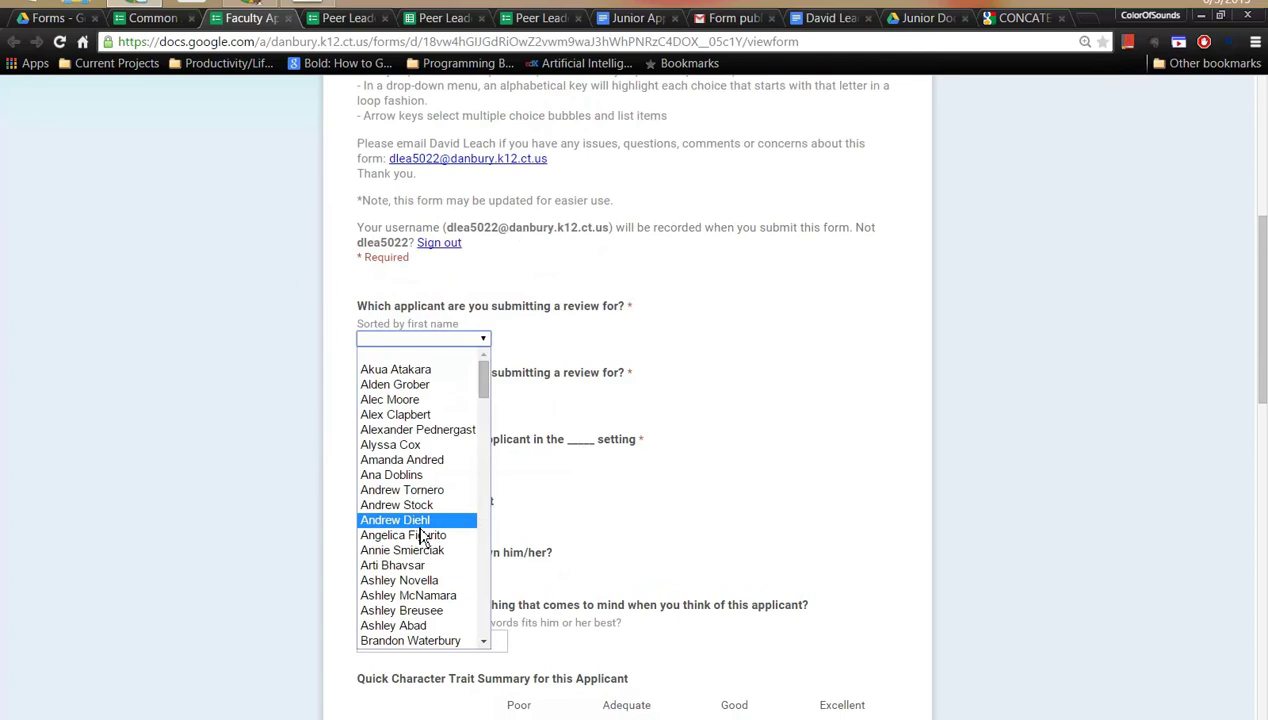
scroll(425, 460, "down", 10)
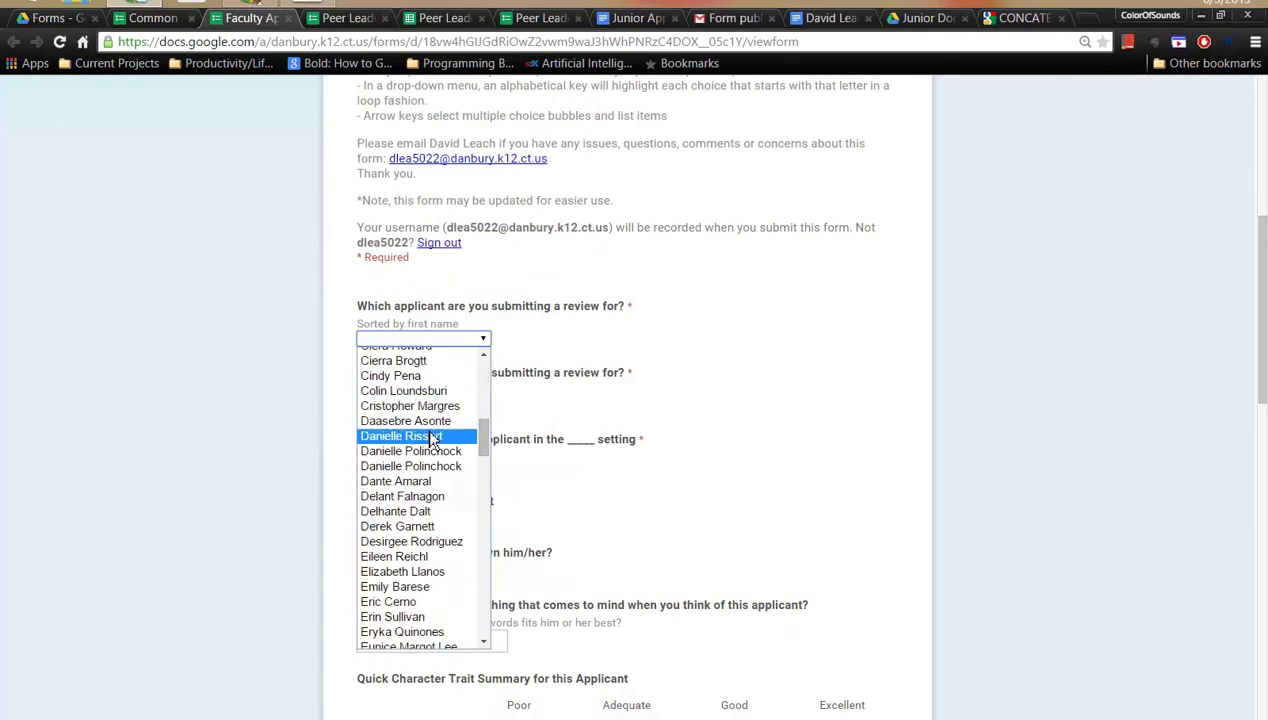
scroll(430, 480, "down", 6)
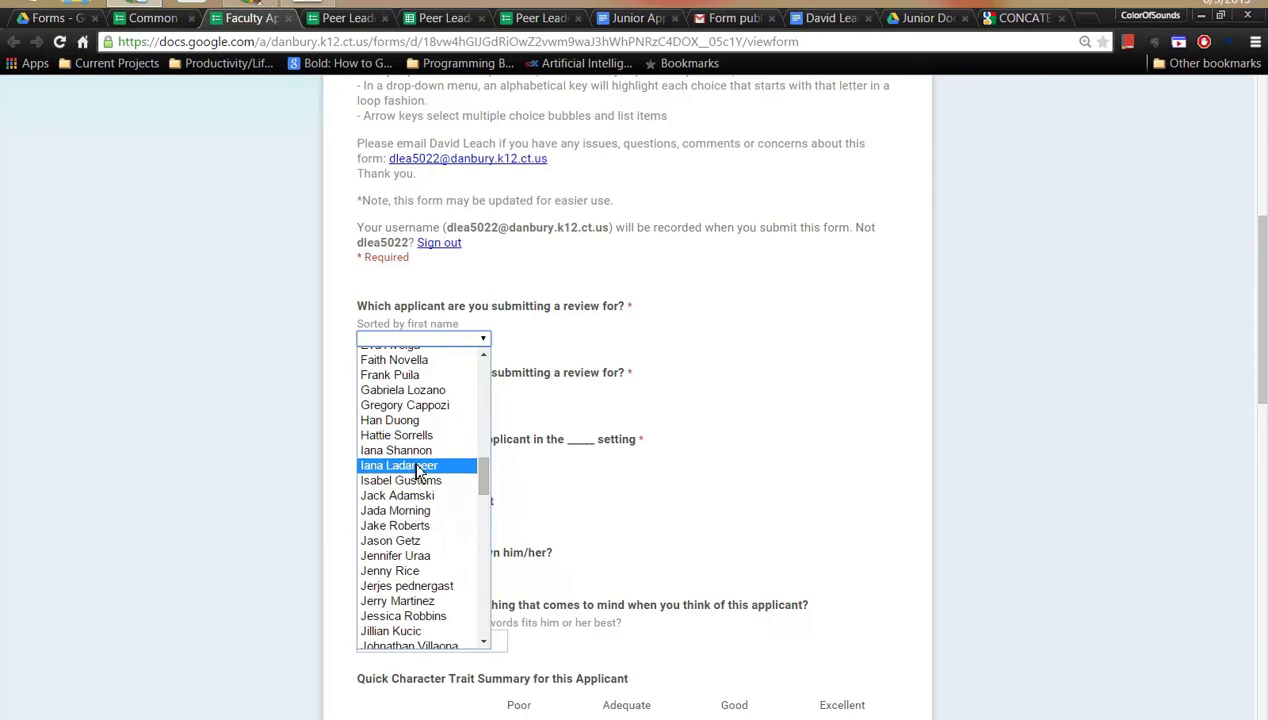
left_click(598, 329)
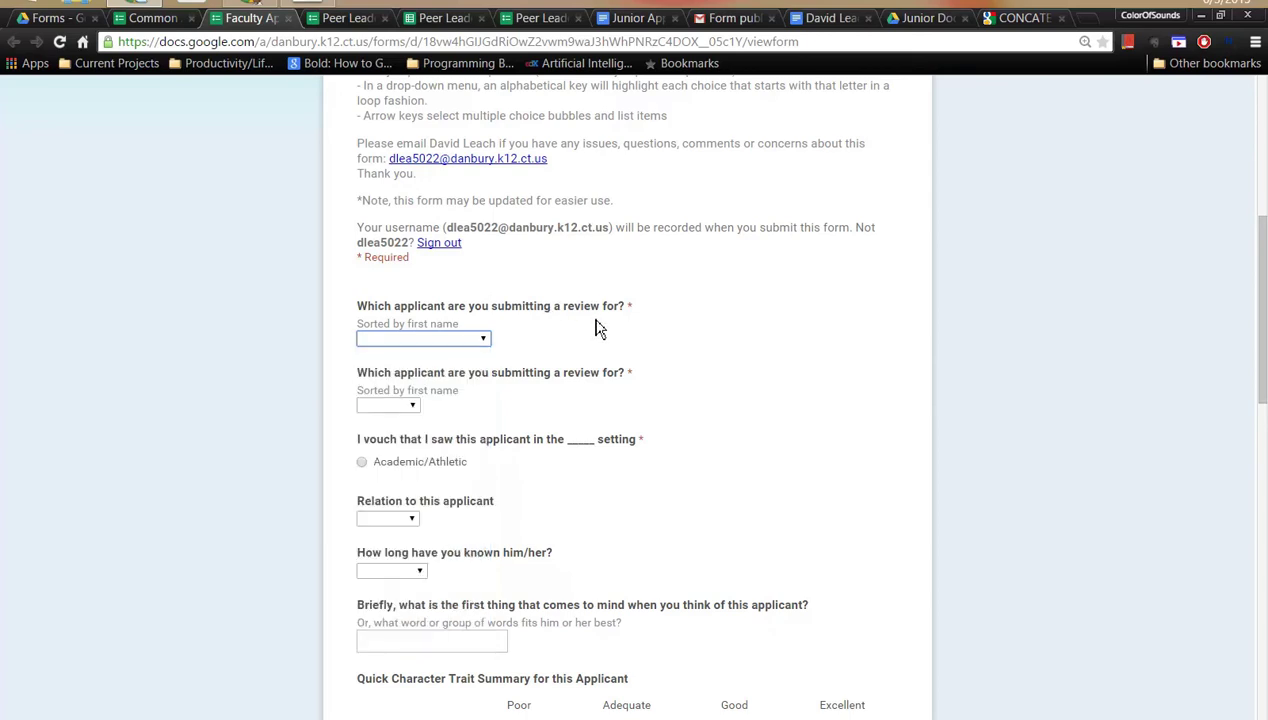
- Have docAppender populate 'Which applicant are you submitting a review for?' with Junior Docs document titles
key("ctrl+shift+Tab")
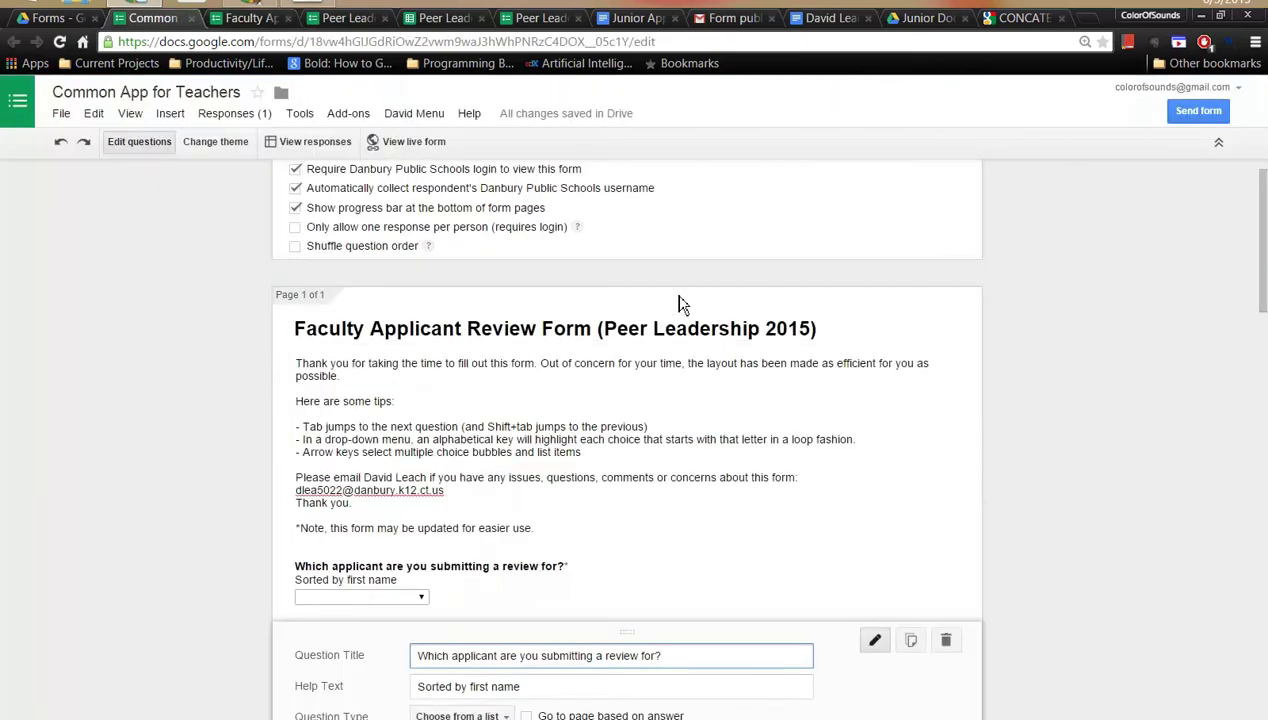
scroll(700, 330, "down", 3)
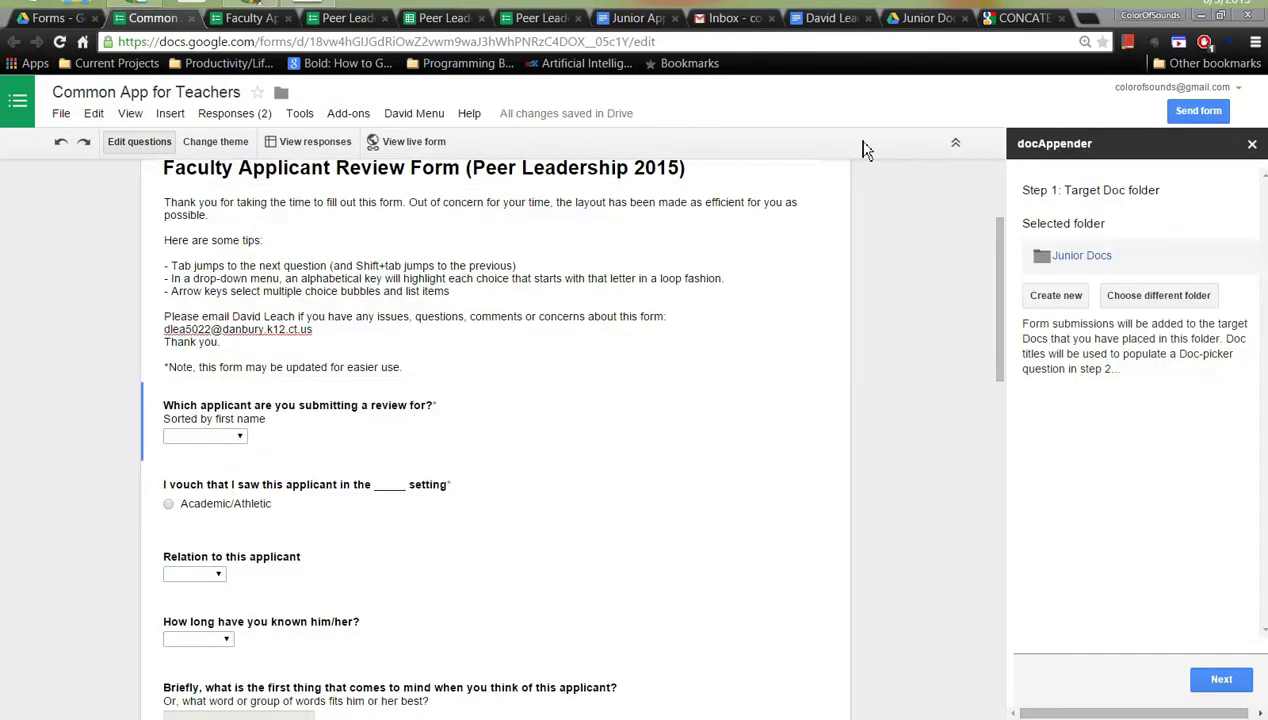
left_click(362, 116)
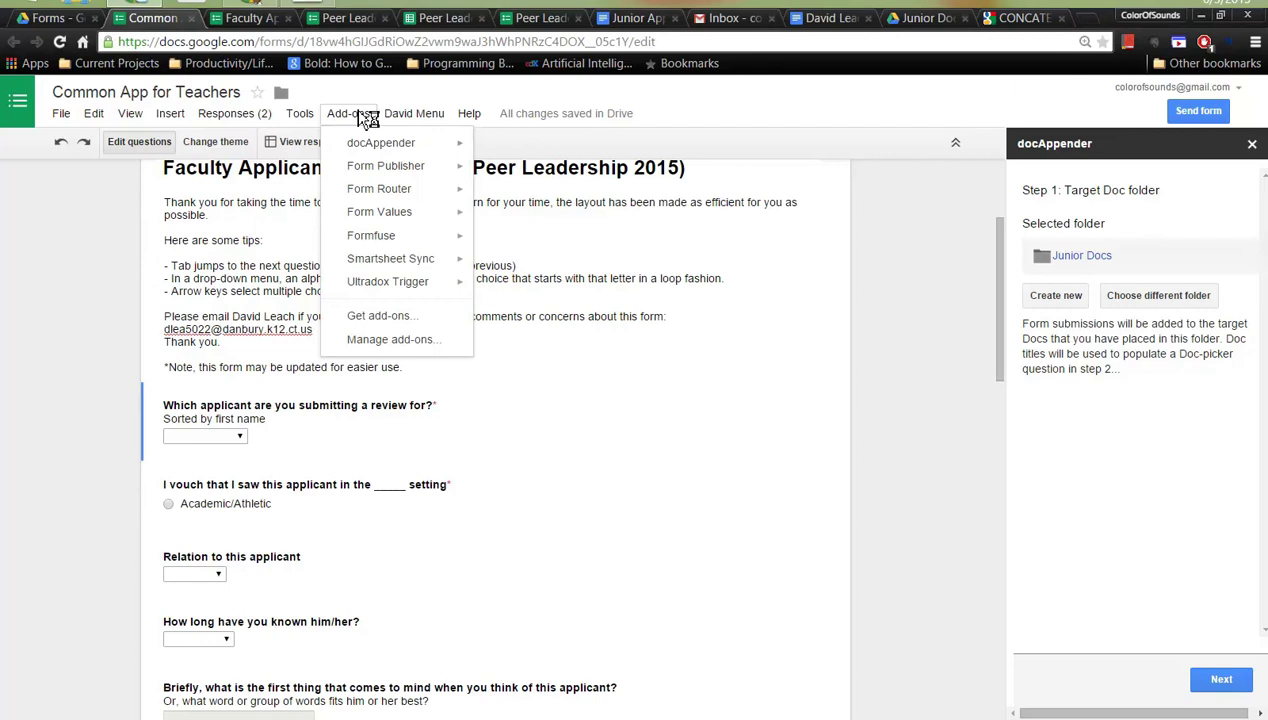
left_click(367, 118)
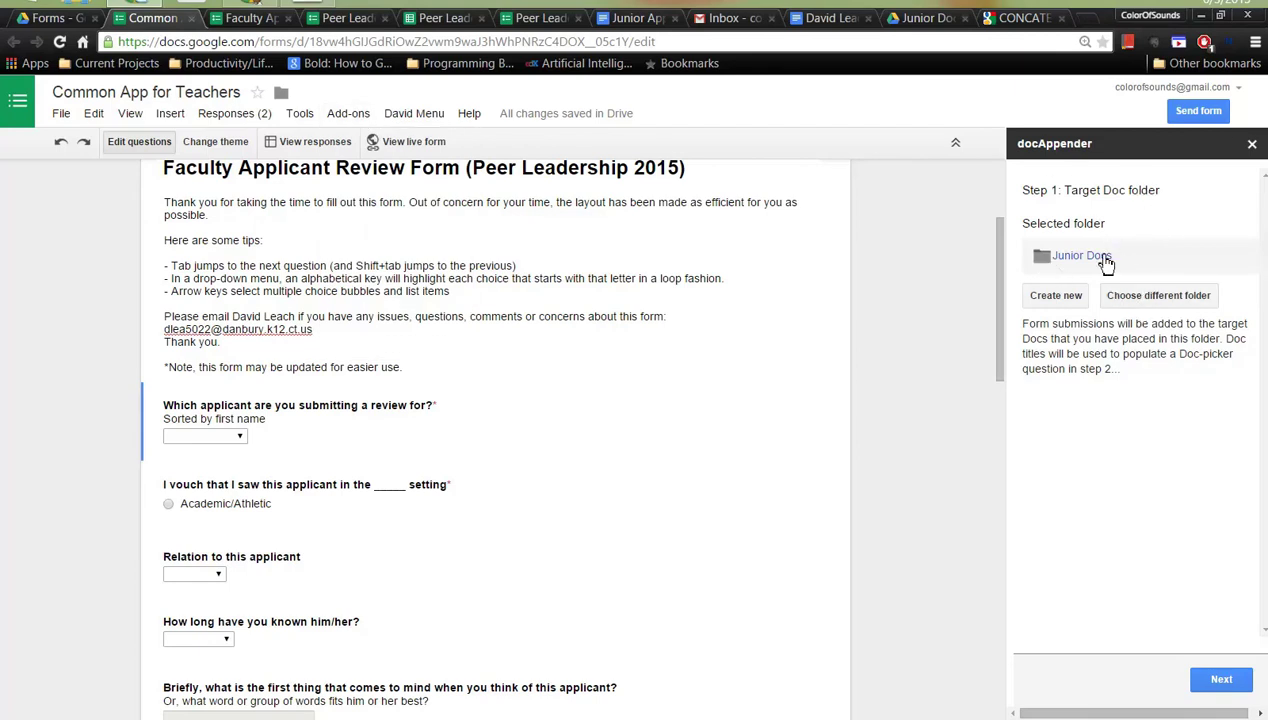
left_click(1223, 683)
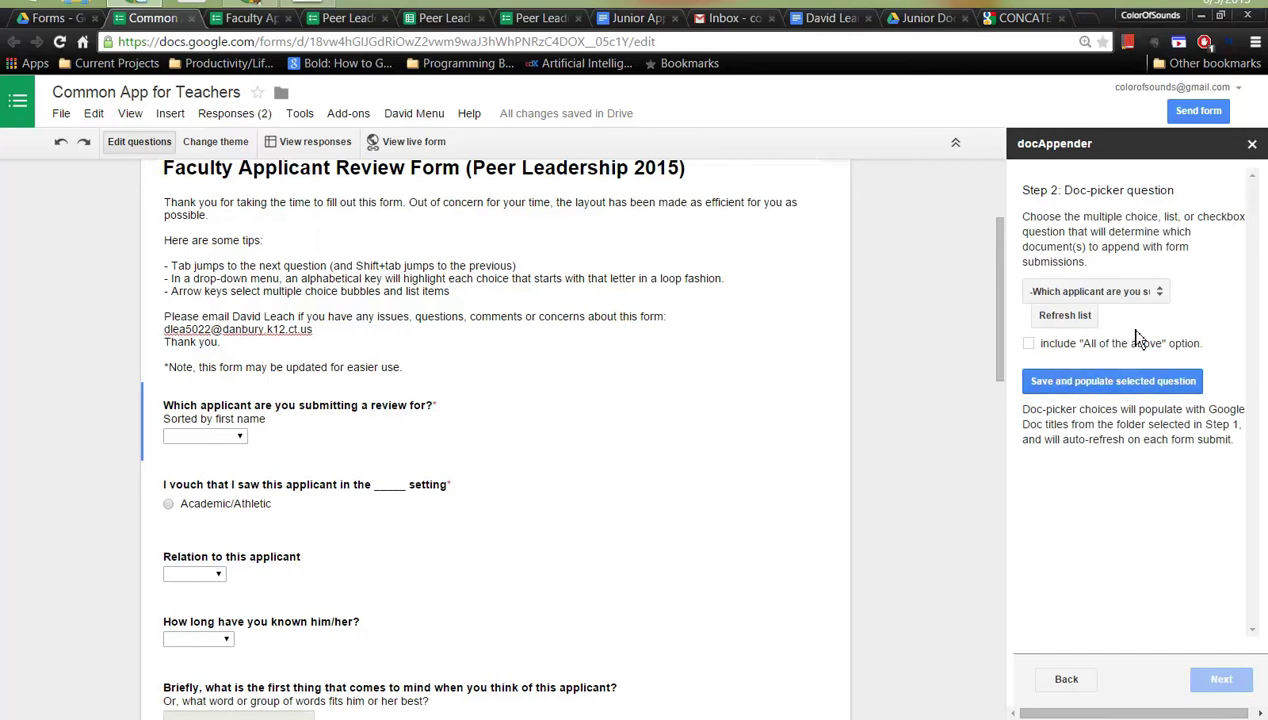
left_click(1137, 377)
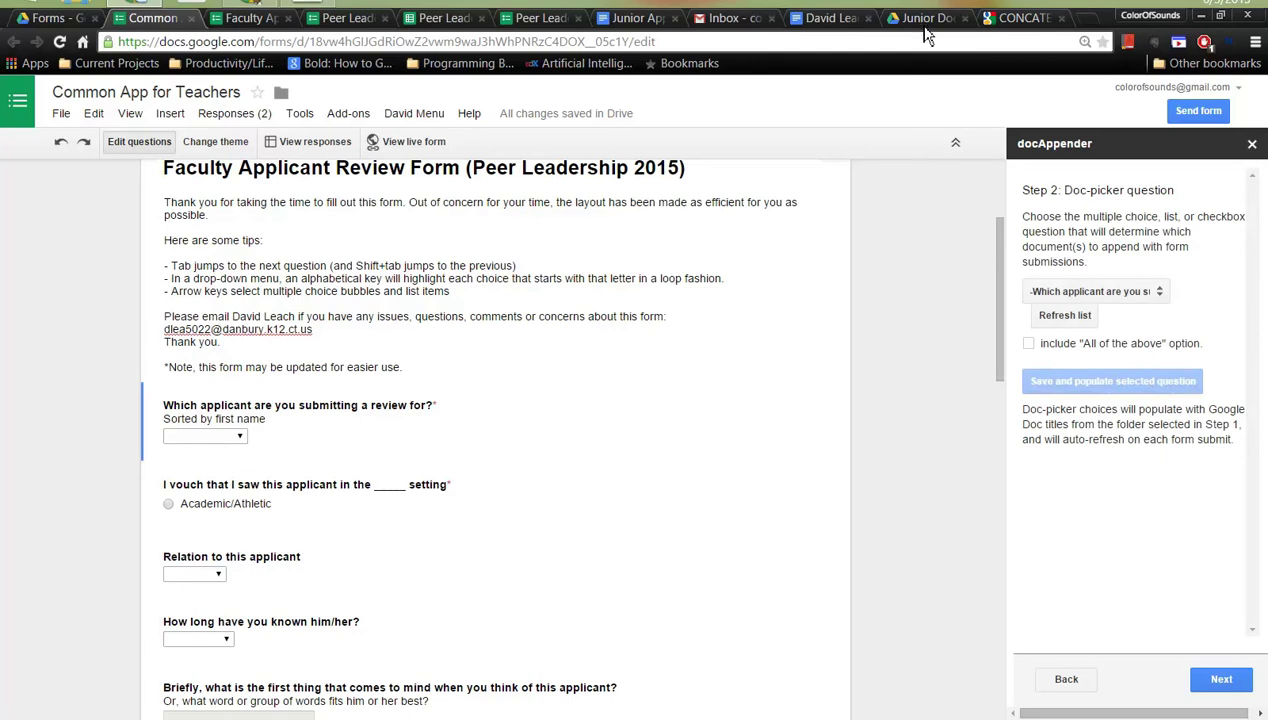
- Check the applicant document and Junior Docs folder, then return to the Common App for Teachers form editor
left_click(829, 22)
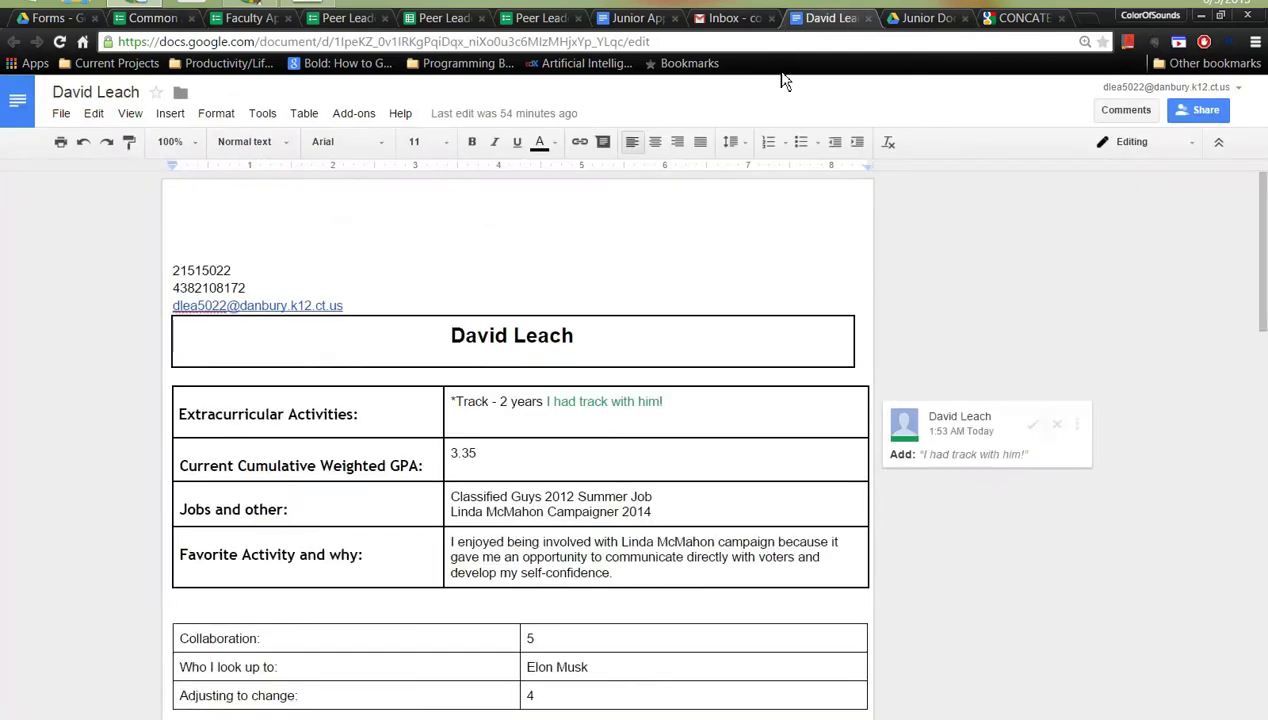
left_click(903, 22)
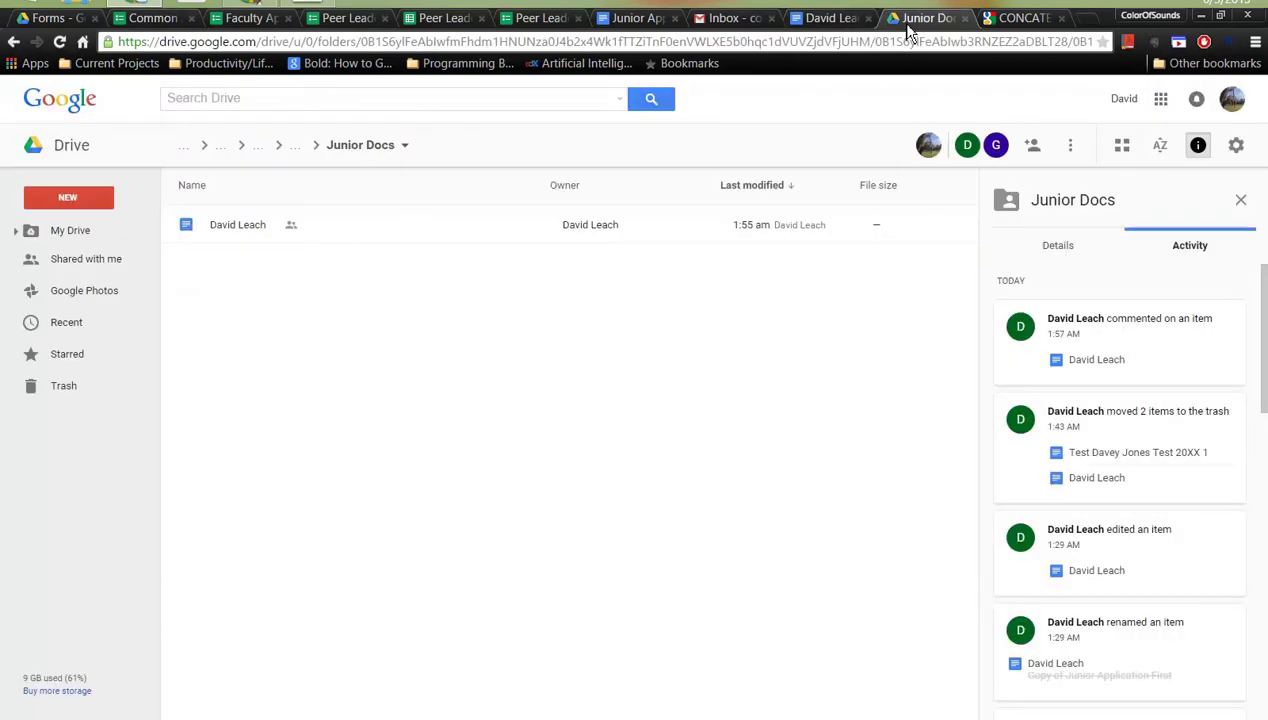
left_click(60, 20)
left_click(150, 18)
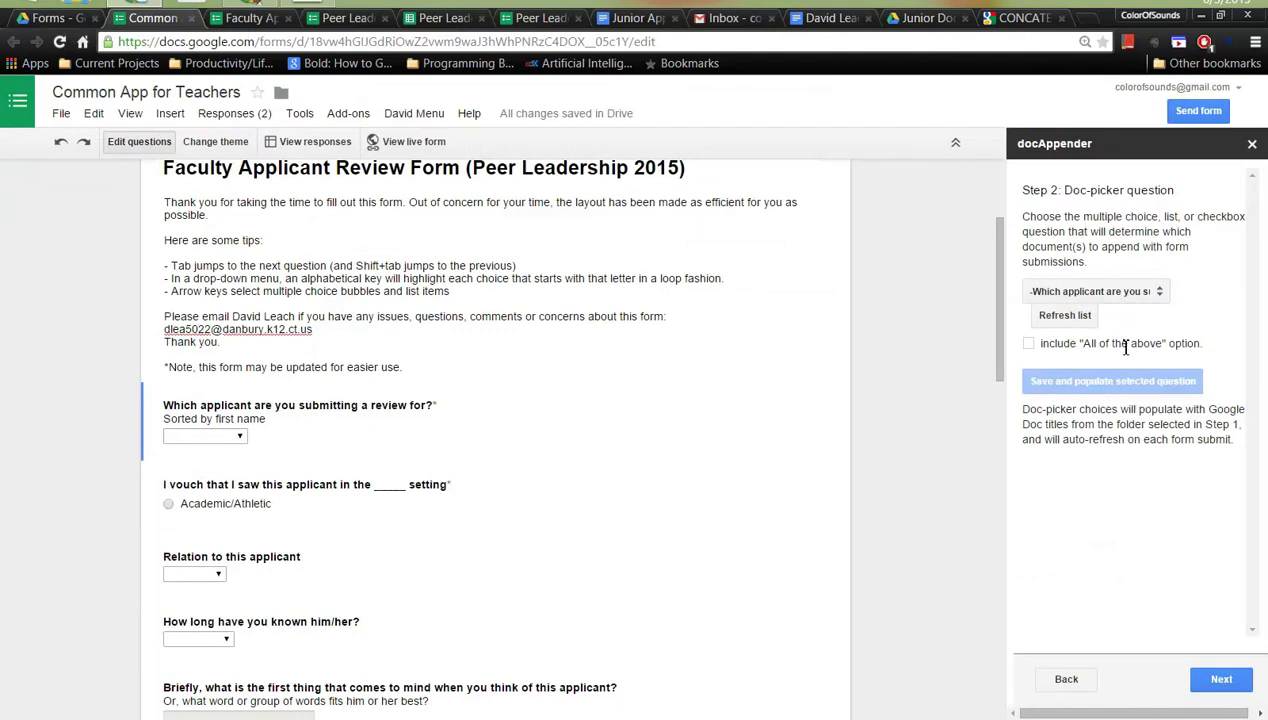
- Select the applicant question's only option, mark it Done, and advance docAppender to Step 3
left_click(409, 422)
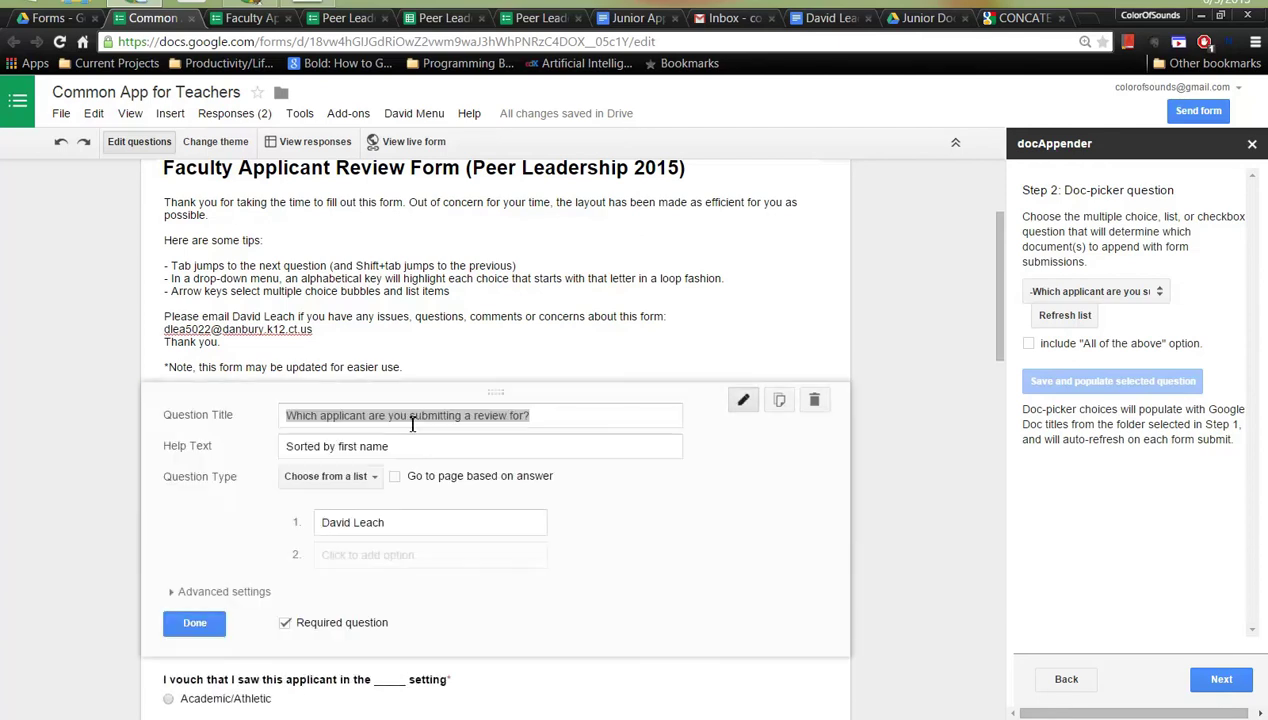
left_click(455, 516)
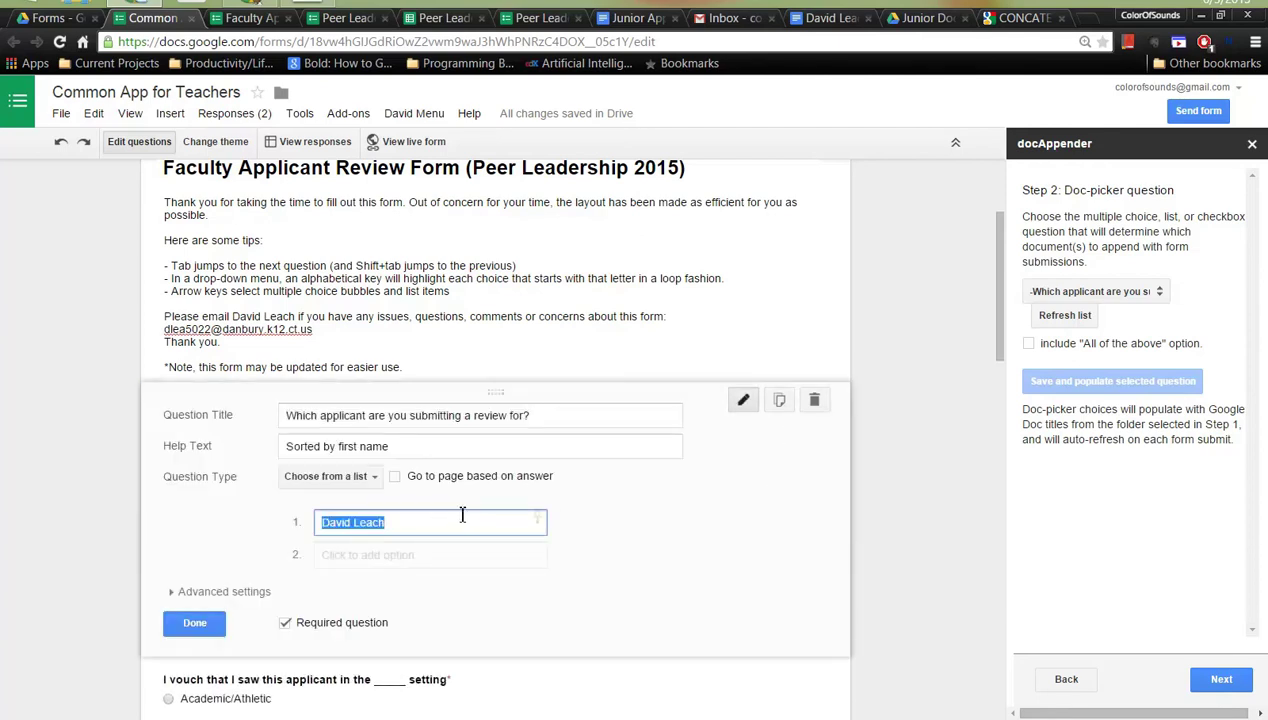
left_click(922, 20)
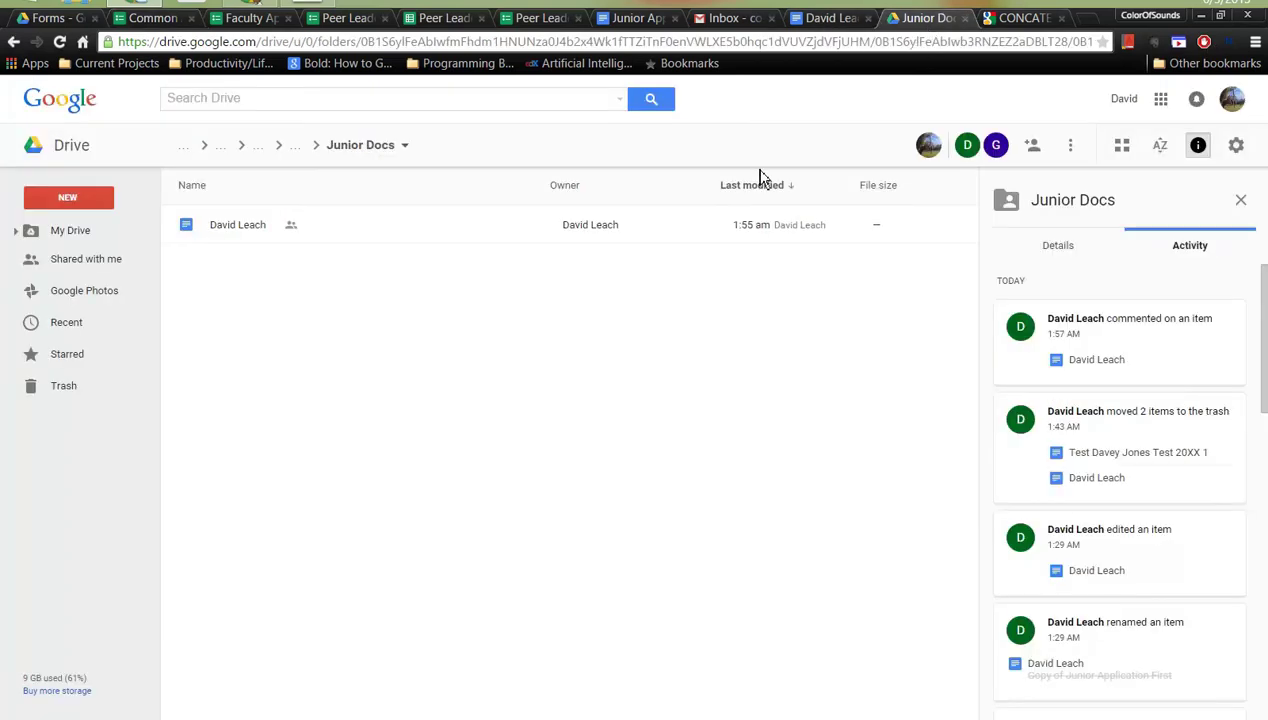
left_click(150, 18)
left_click(205, 624)
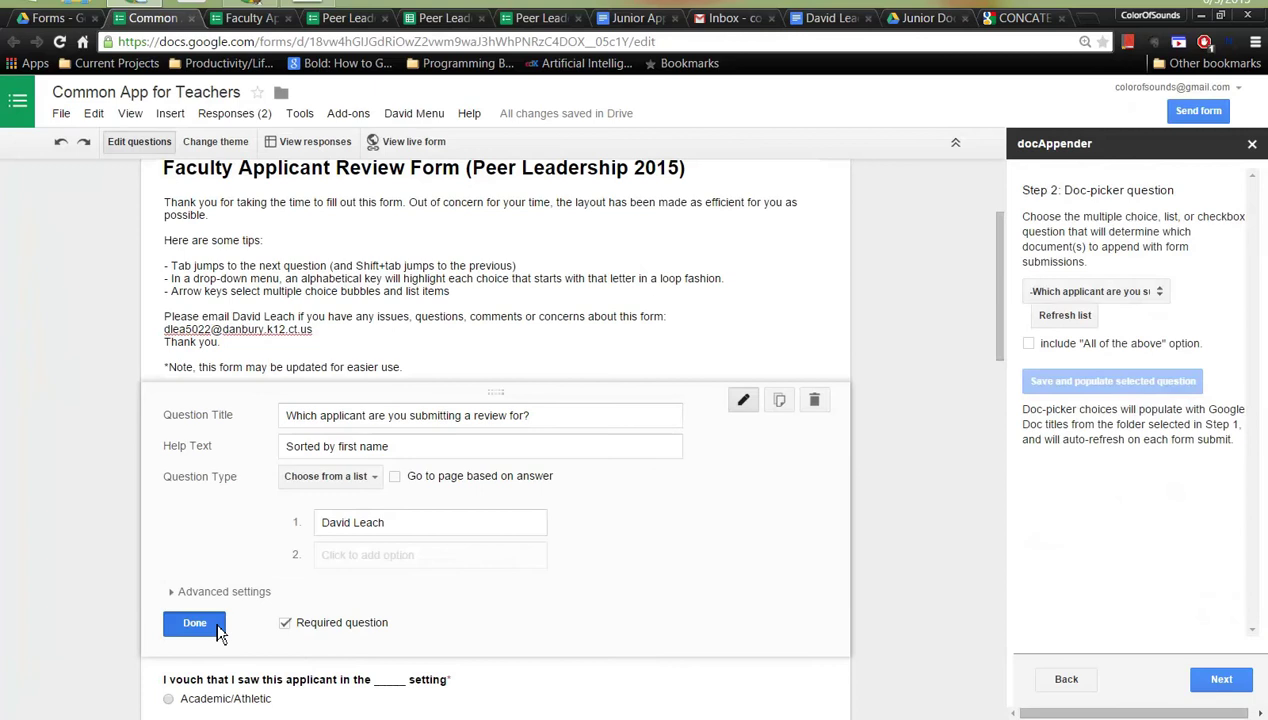
left_click(1233, 682)
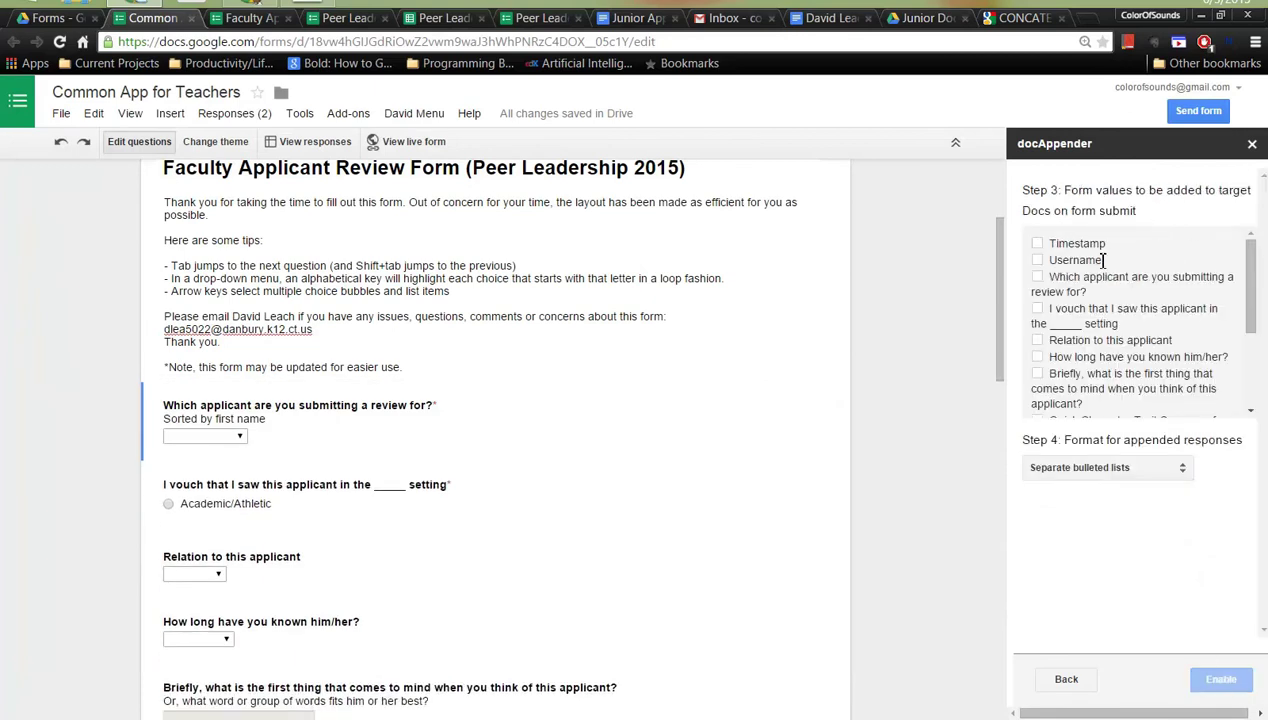
- Tick Timestamp, applicant, vouching setting, relation, how-long-known and first-impression questions for appending
scroll(1090, 287, "down", 3)
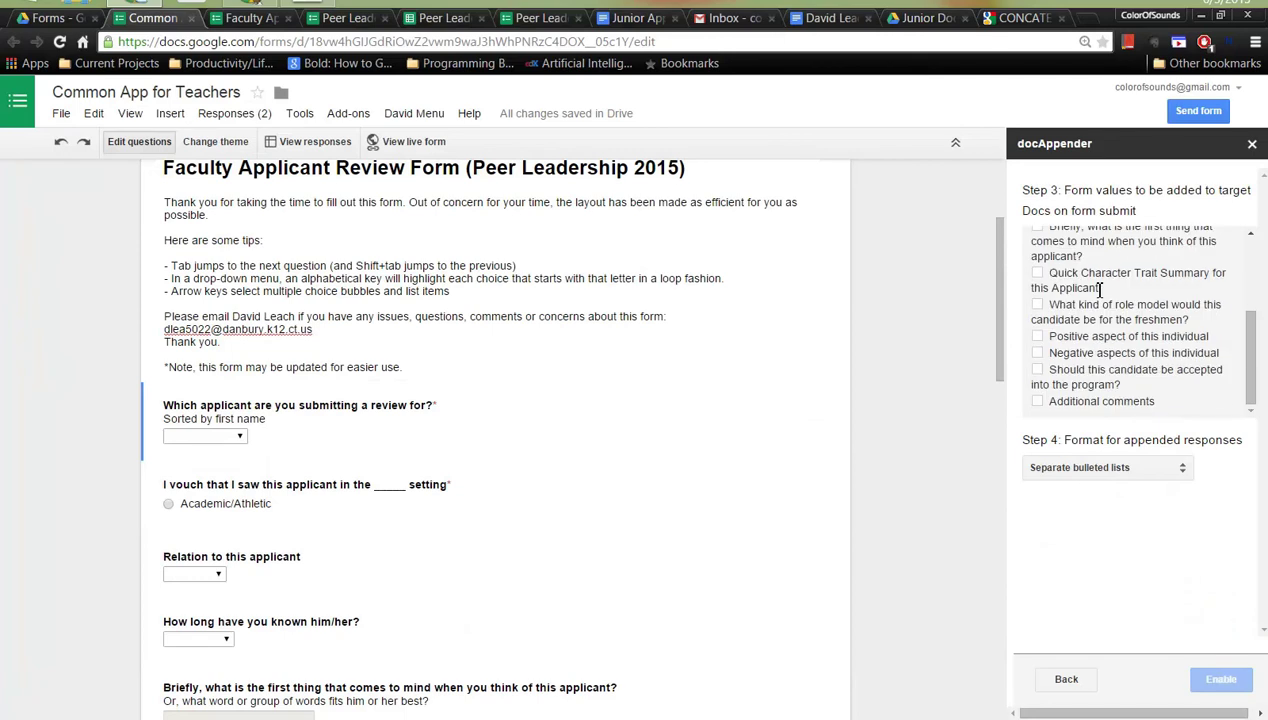
scroll(1100, 290, "up", 3)
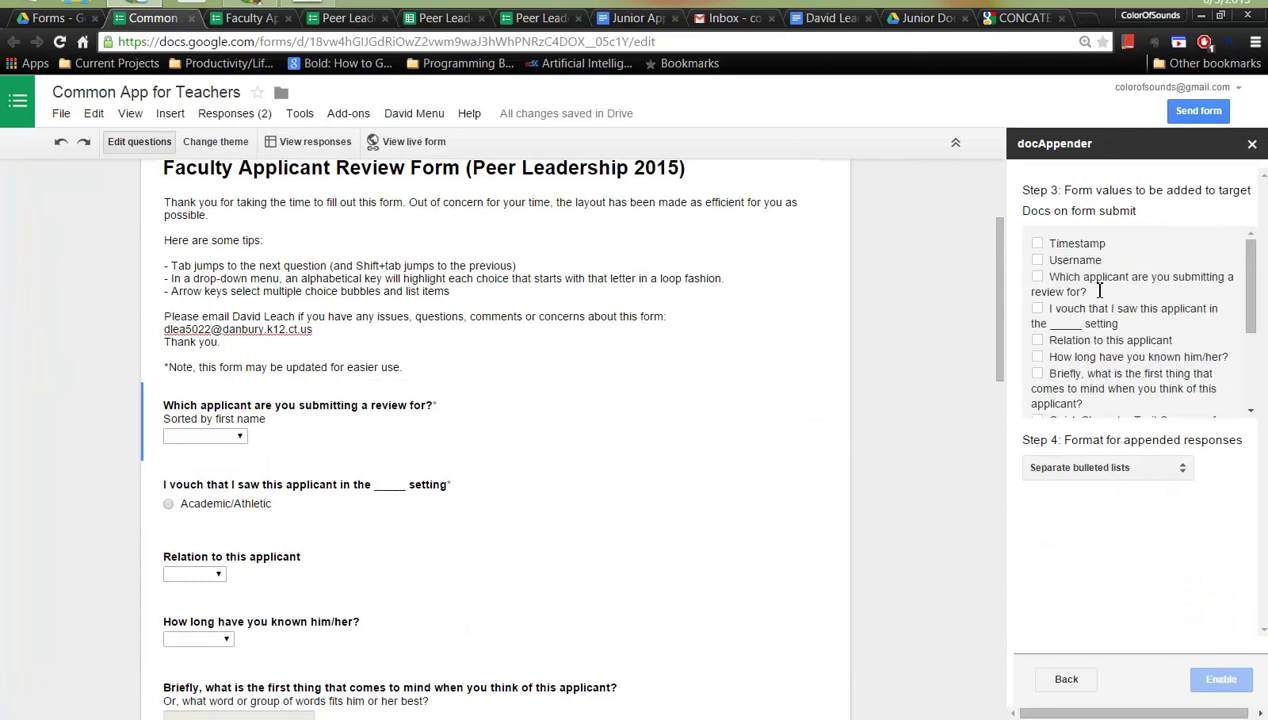
left_click(1038, 246)
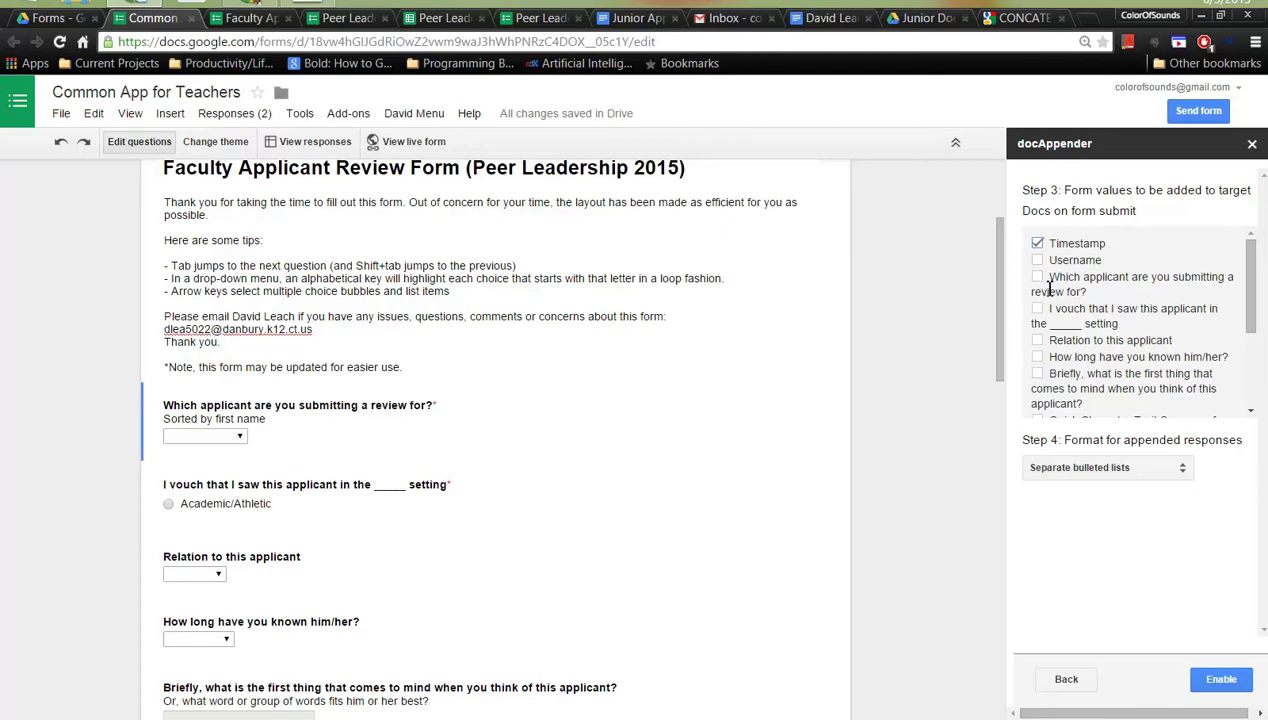
left_click(1041, 284)
left_click(1040, 322)
left_click(1039, 340)
left_click(1039, 357)
left_click(1039, 374)
- Tick the Character Trait Summary, role-model, Positive, Negative, acceptance and Additional comments questions
scroll(1041, 381, "down", 3)
left_click(1037, 273)
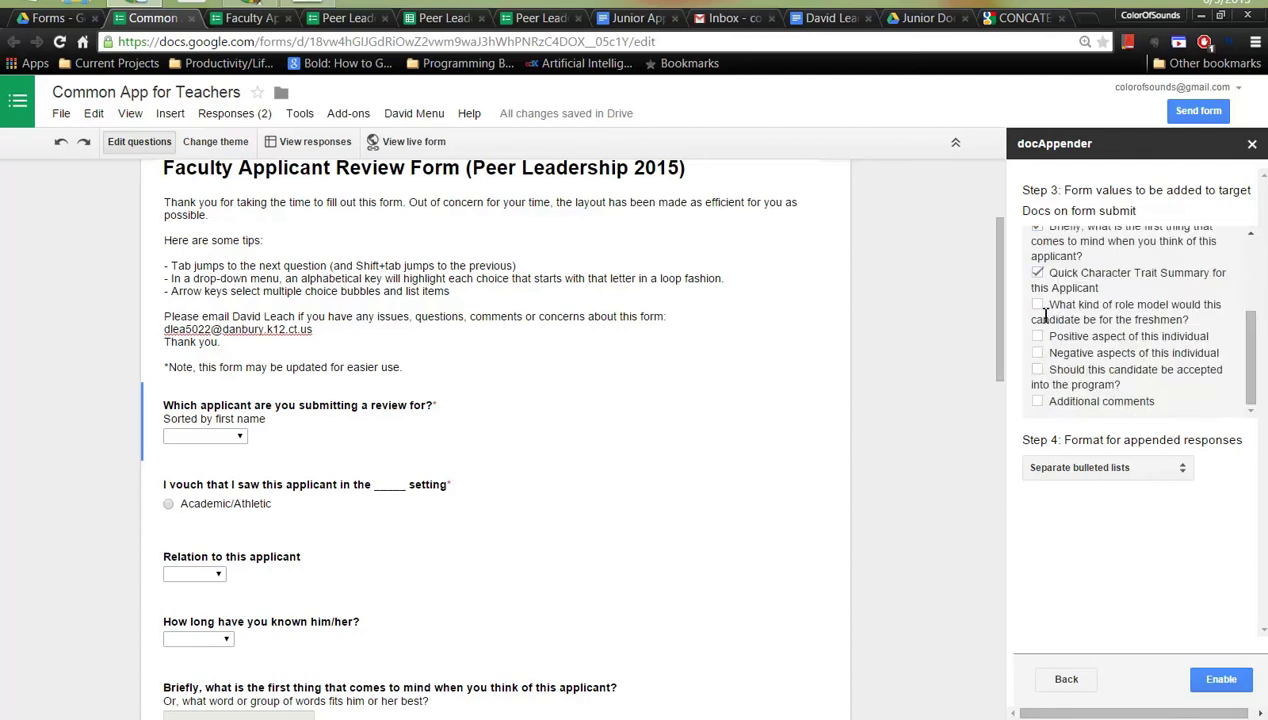
left_click(1037, 304)
left_click(1037, 336)
left_click(1038, 354)
left_click(1037, 370)
left_click(1037, 401)
- Keep 'Separate bulleted lists' as the append format and enable docAppender
left_click(1178, 470)
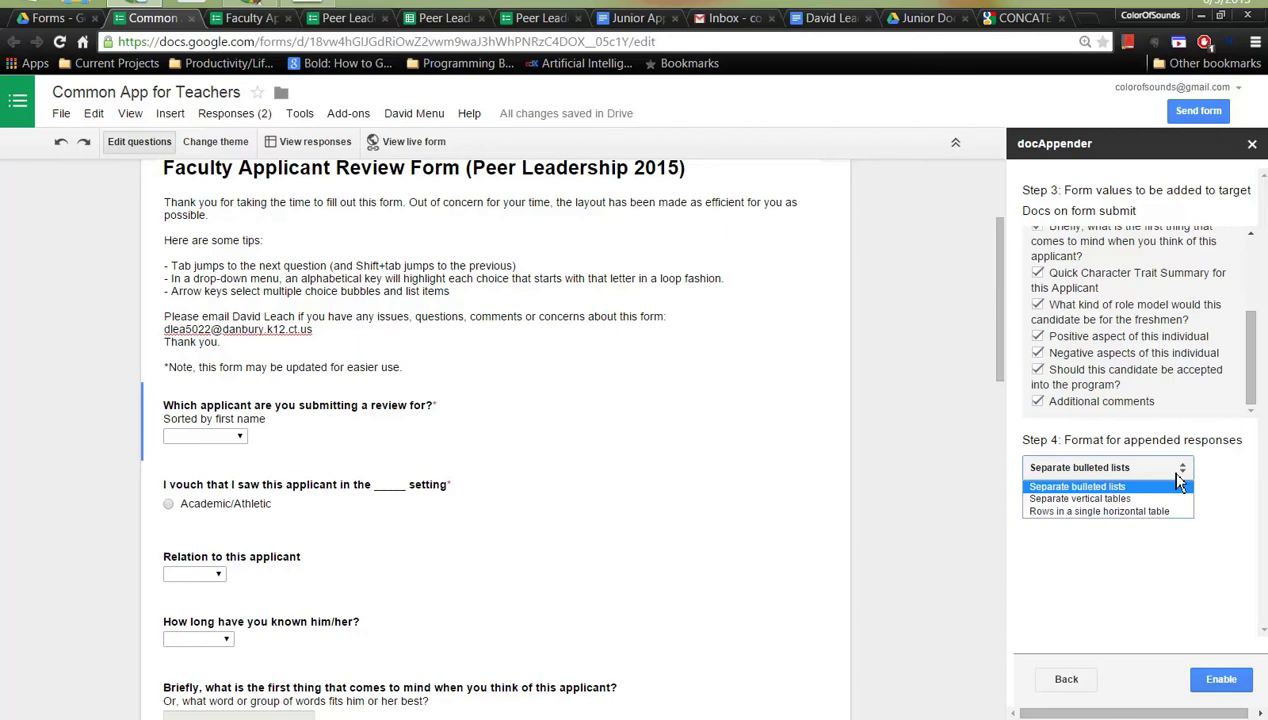
left_click(1184, 486)
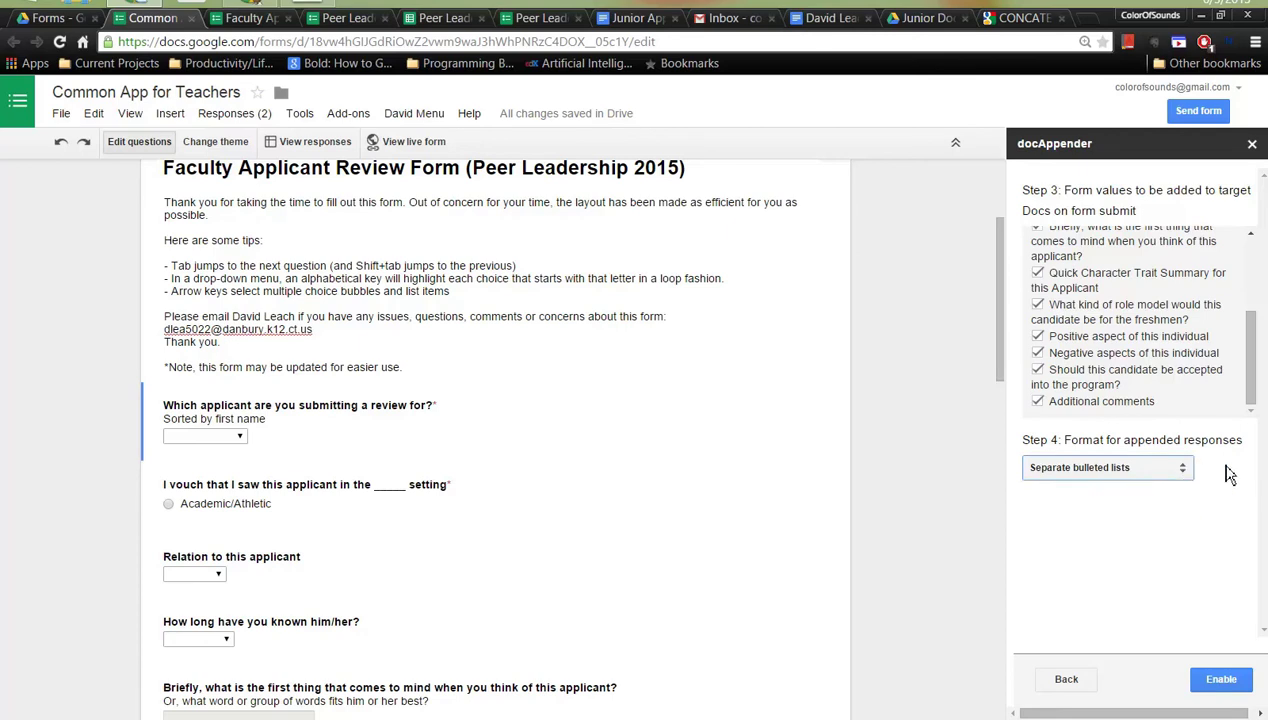
left_click(1183, 472)
left_click(1182, 470)
left_click(1182, 470)
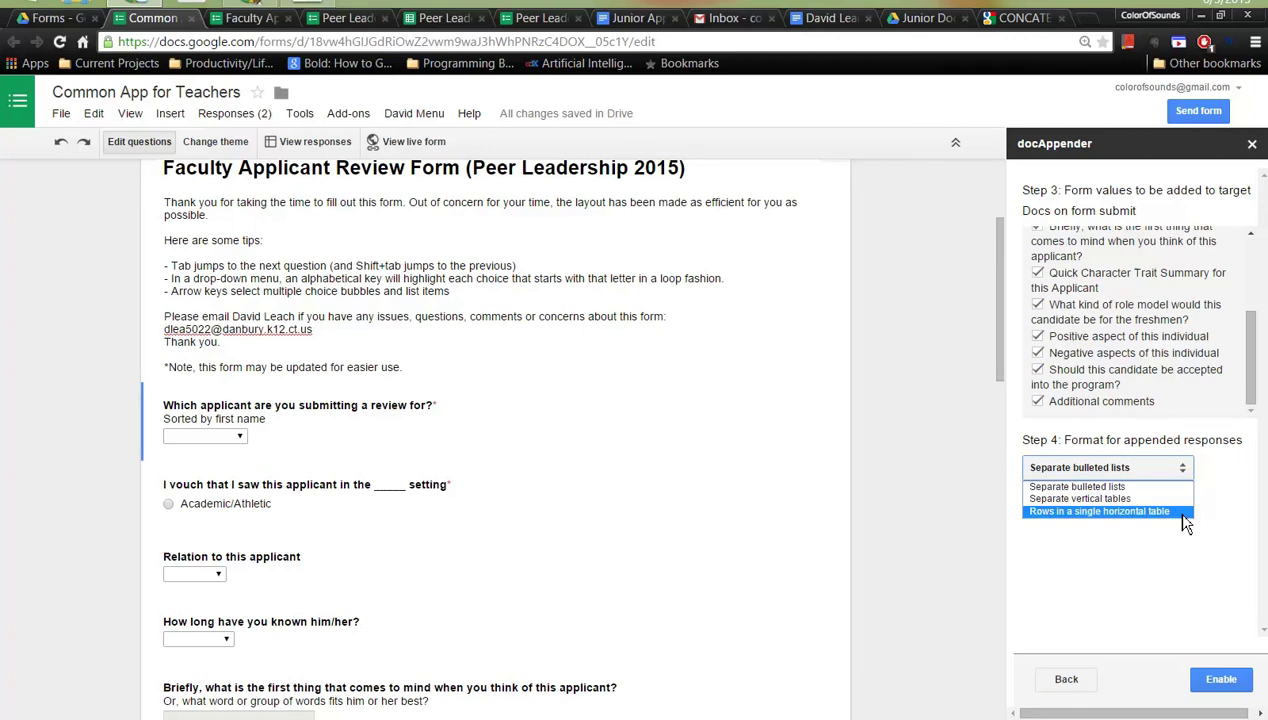
left_click(1218, 481)
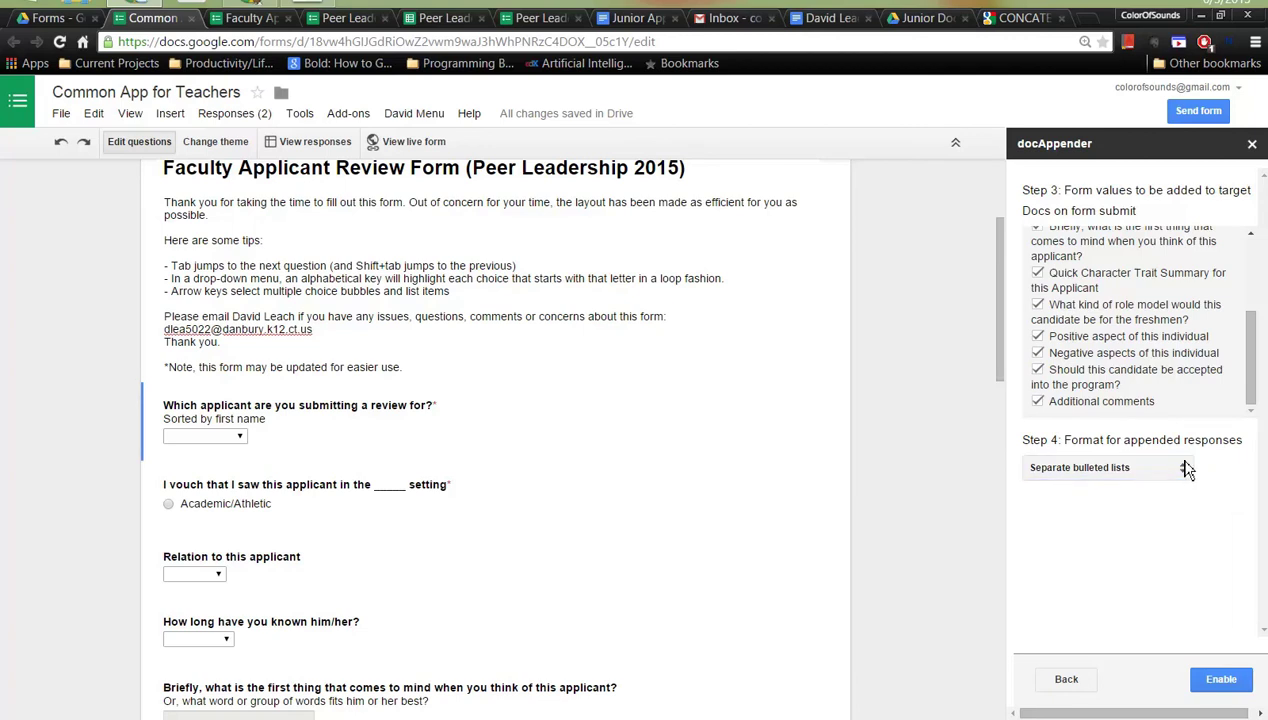
left_click(1174, 460)
left_click(1208, 449)
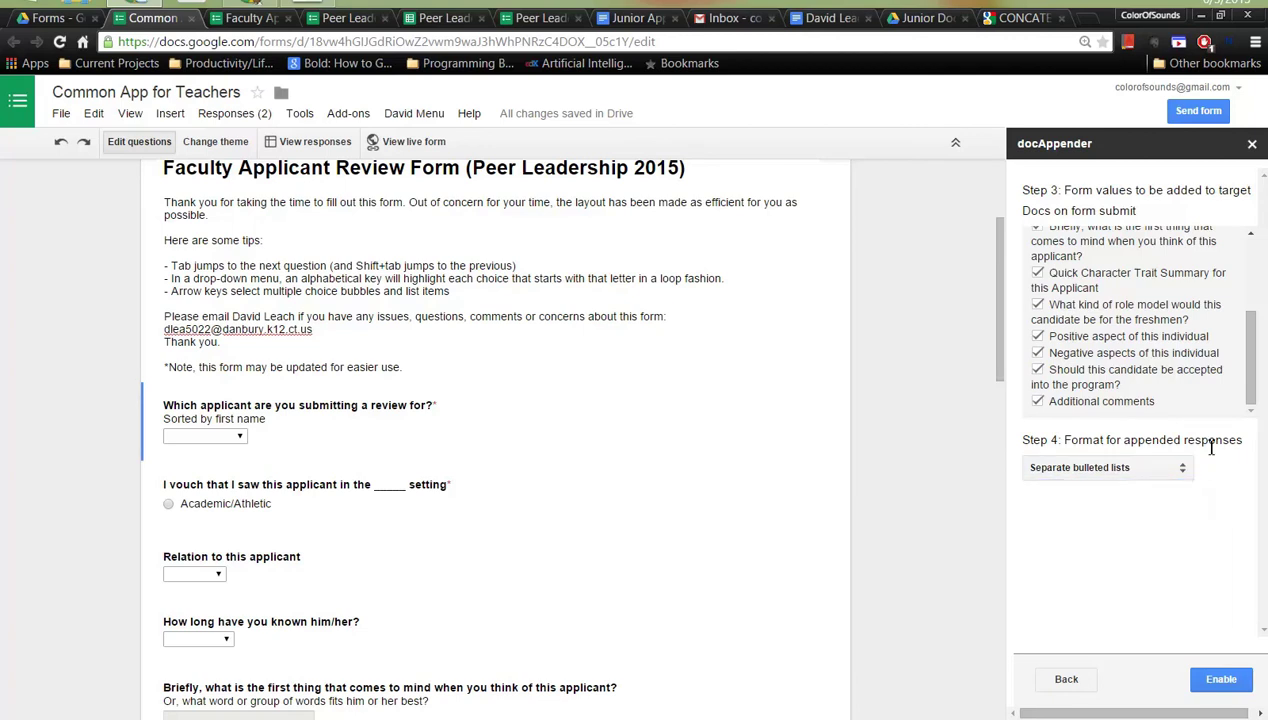
left_click(1238, 684)
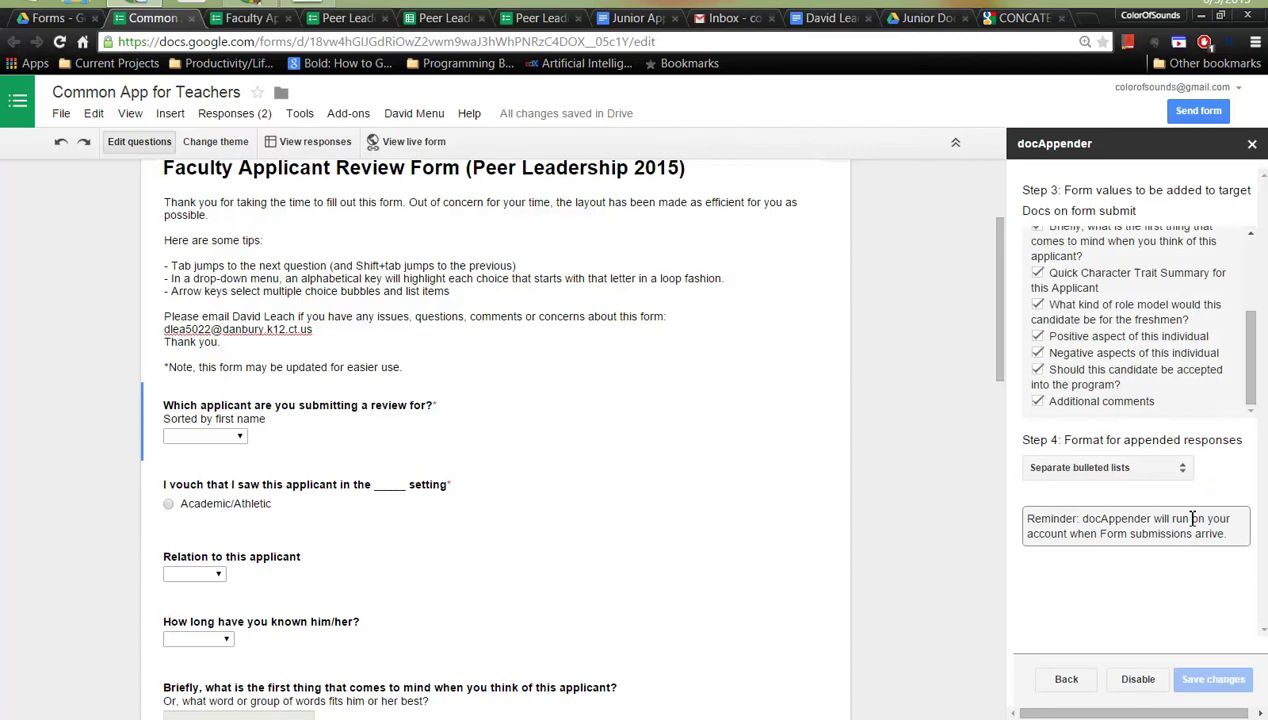
scroll(1130, 320, "up", 4)
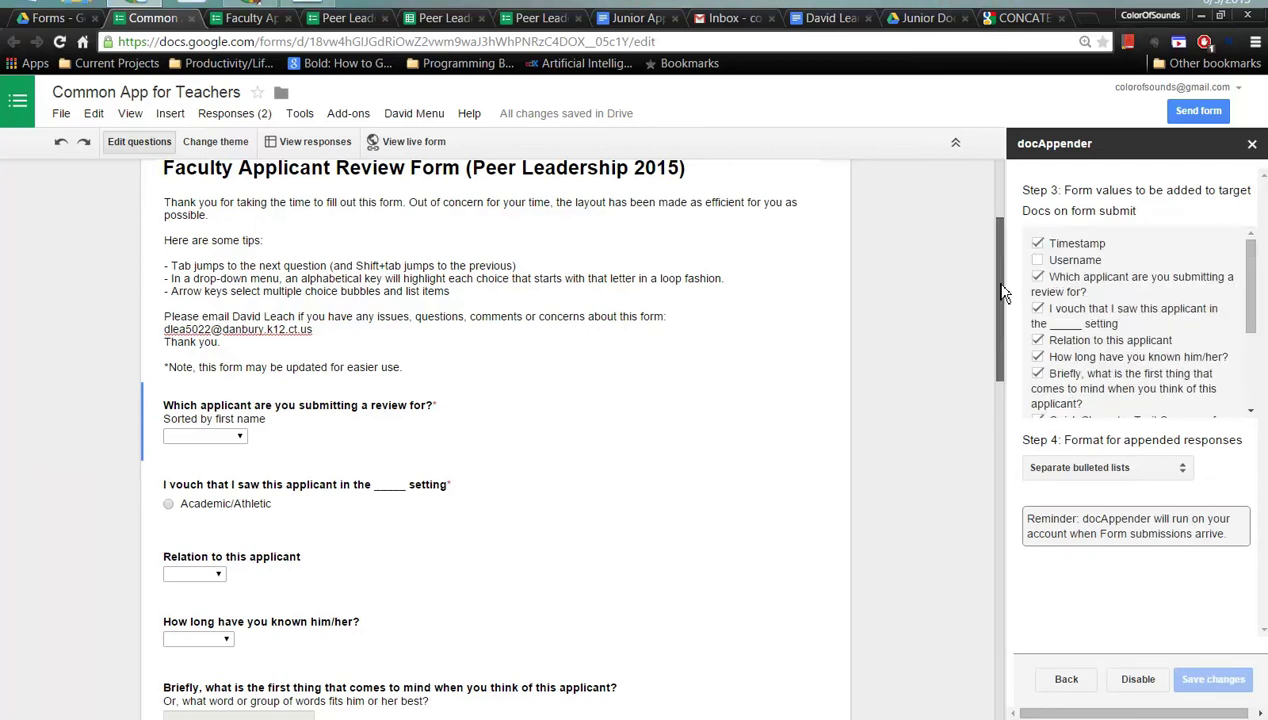
scroll(1010, 285, "up", 1)
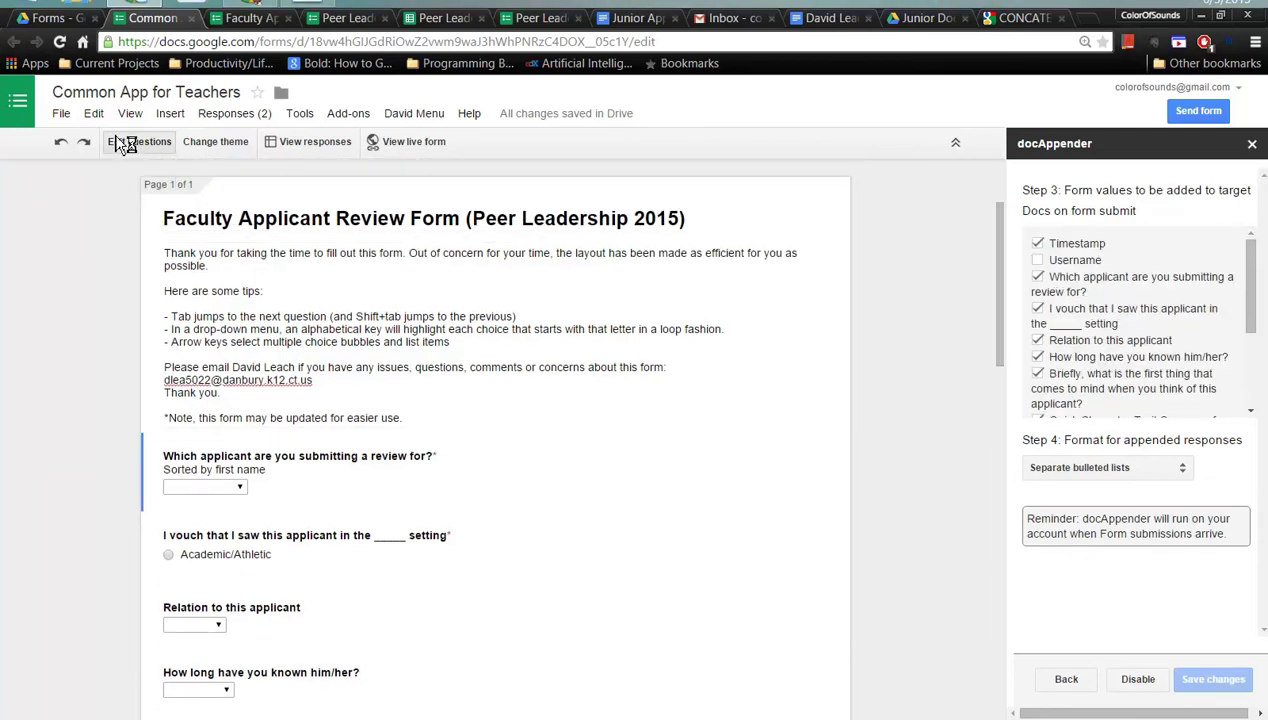
- Email the Faculty Applicant Review Form to the school account's address via Send form
left_click(1198, 112)
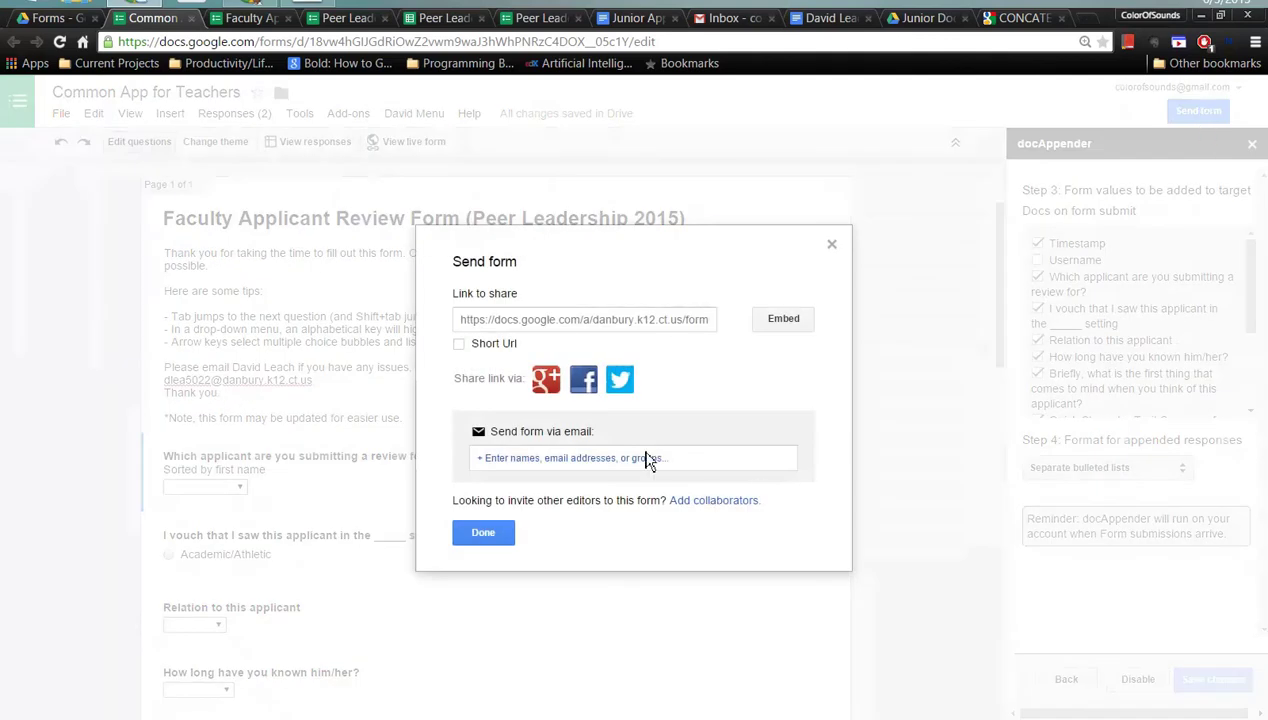
left_click(646, 457)
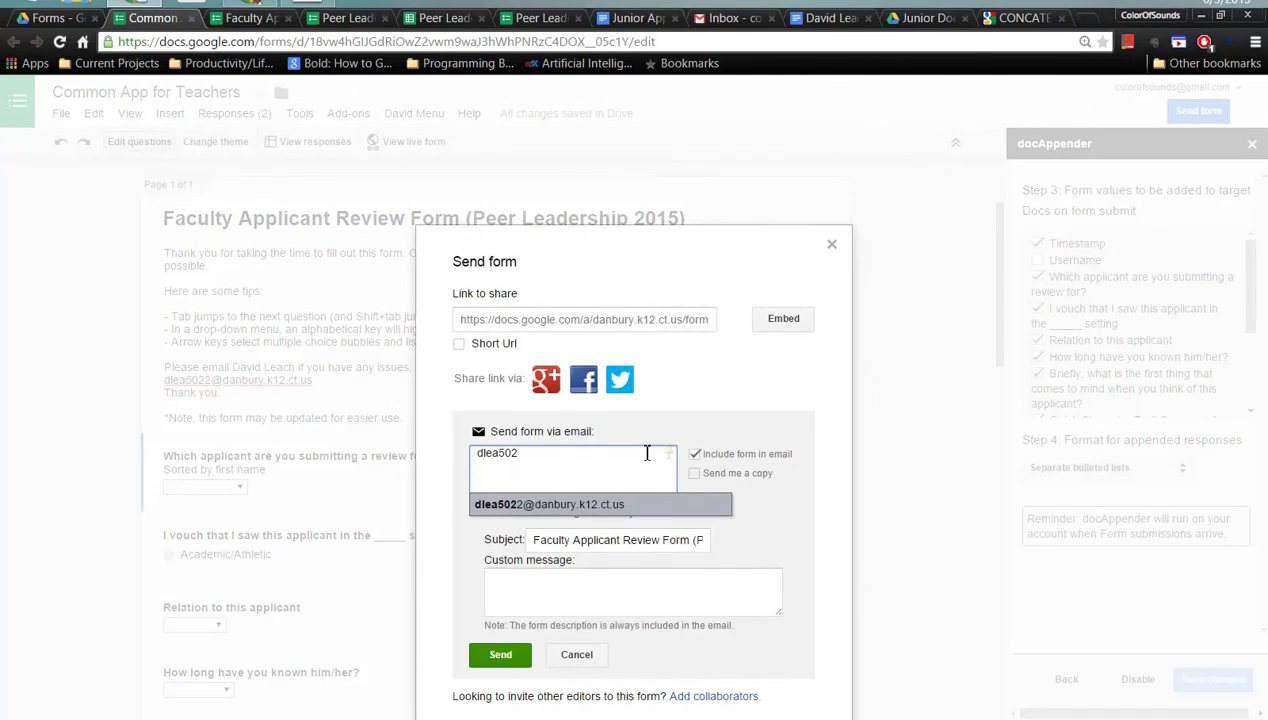
key("Return")
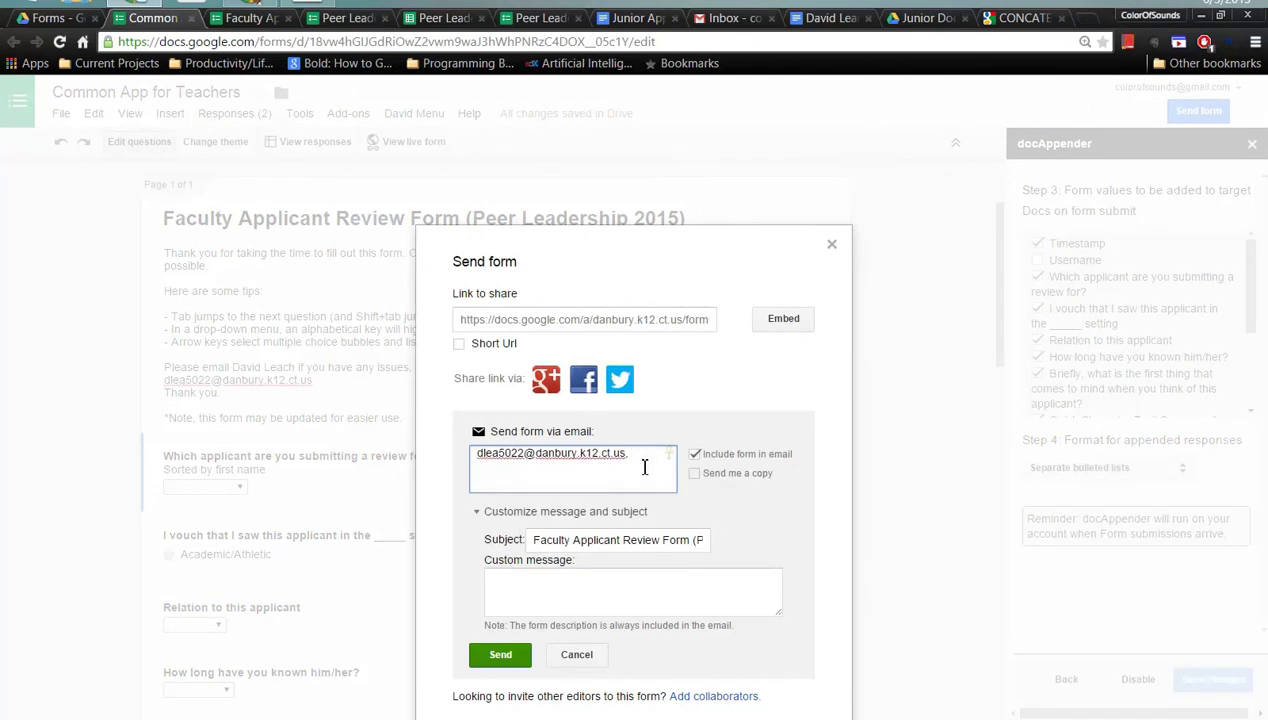
left_click(505, 658)
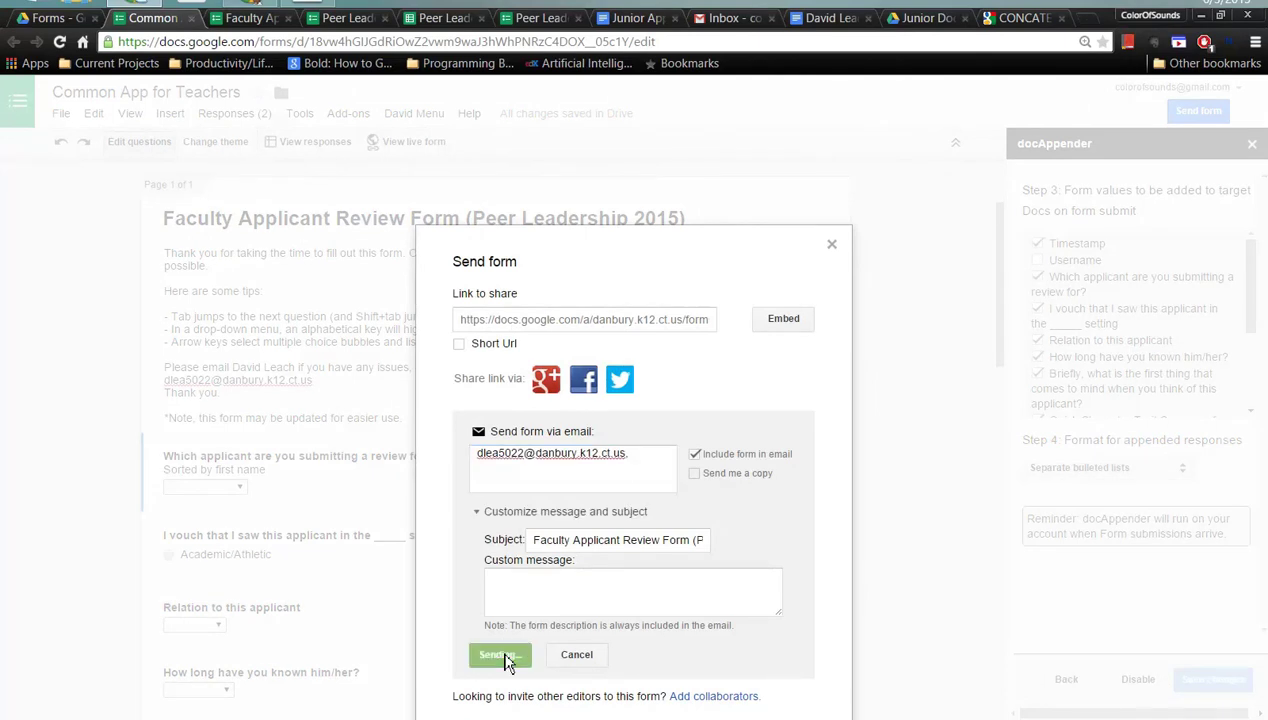
left_click(498, 534)
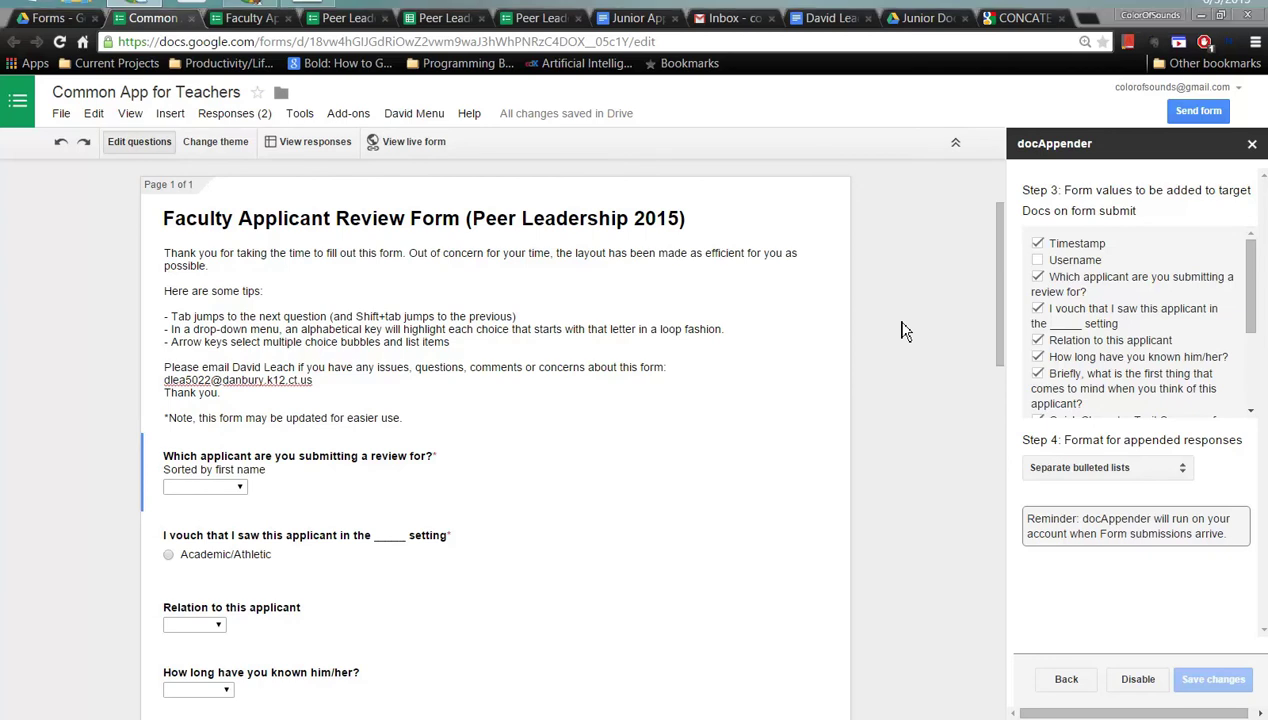
- In the school account's emailed form, choose the applicant being reviewed
key("alt+Tab")
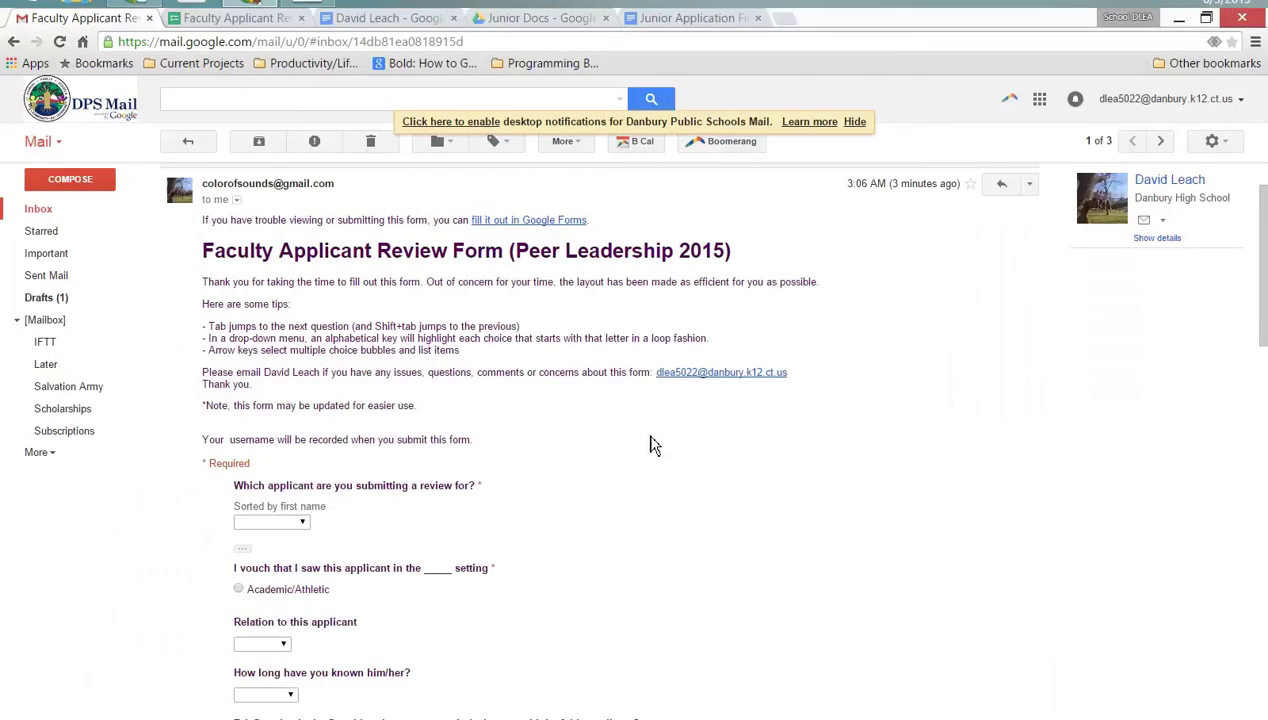
scroll(650, 430, "down", 1)
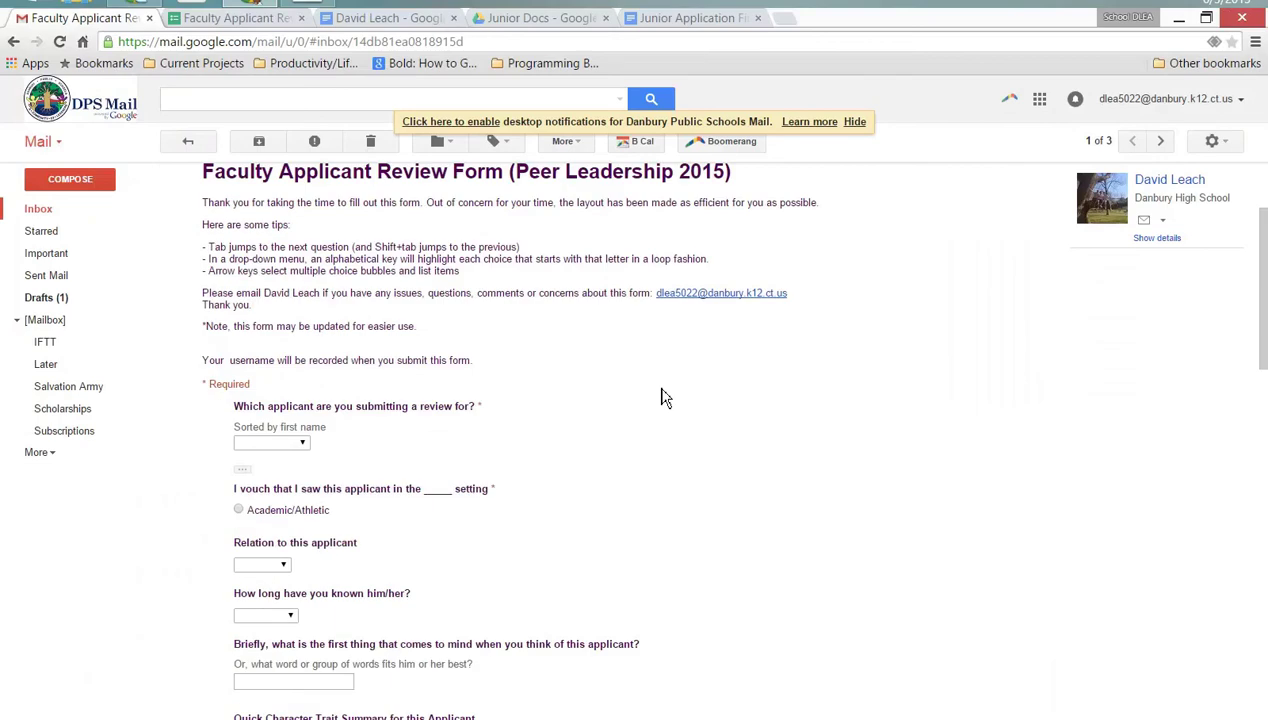
left_click(298, 446)
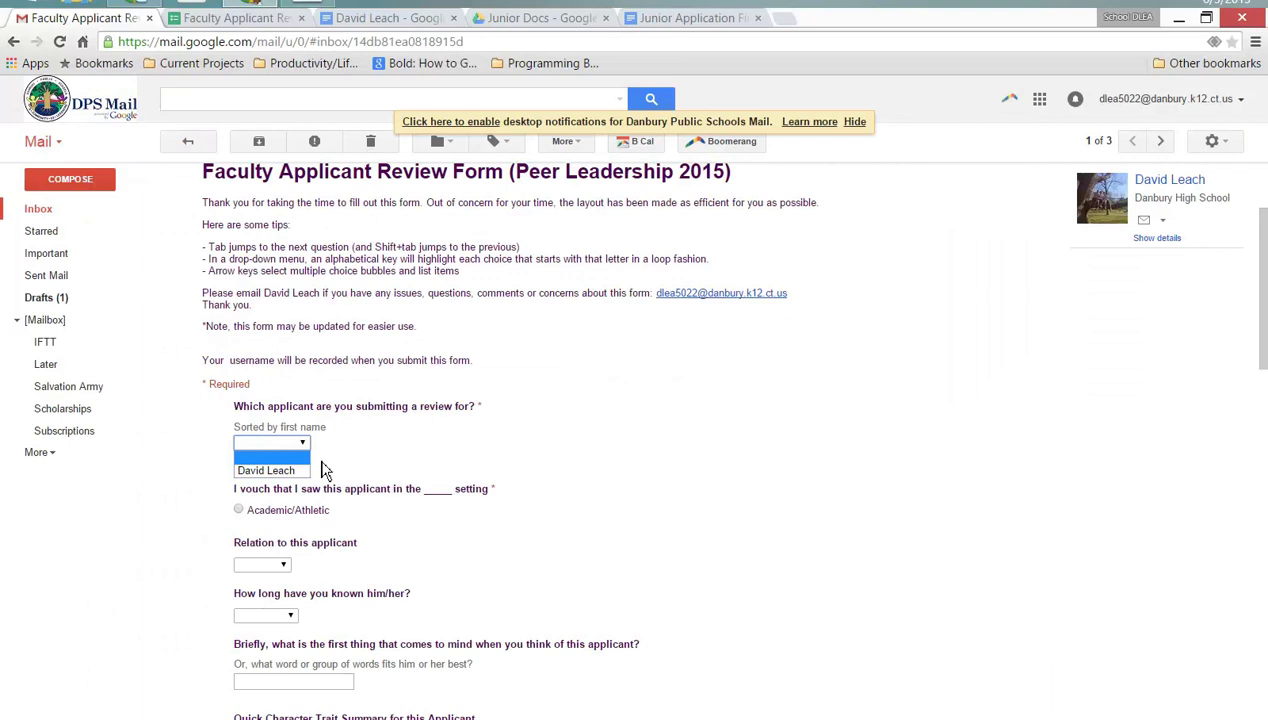
left_click(362, 460)
left_click(302, 449)
left_click(268, 470)
- Answer 'How long have you known him/her?' with 1 Year
scroll(460, 453, "down", 3)
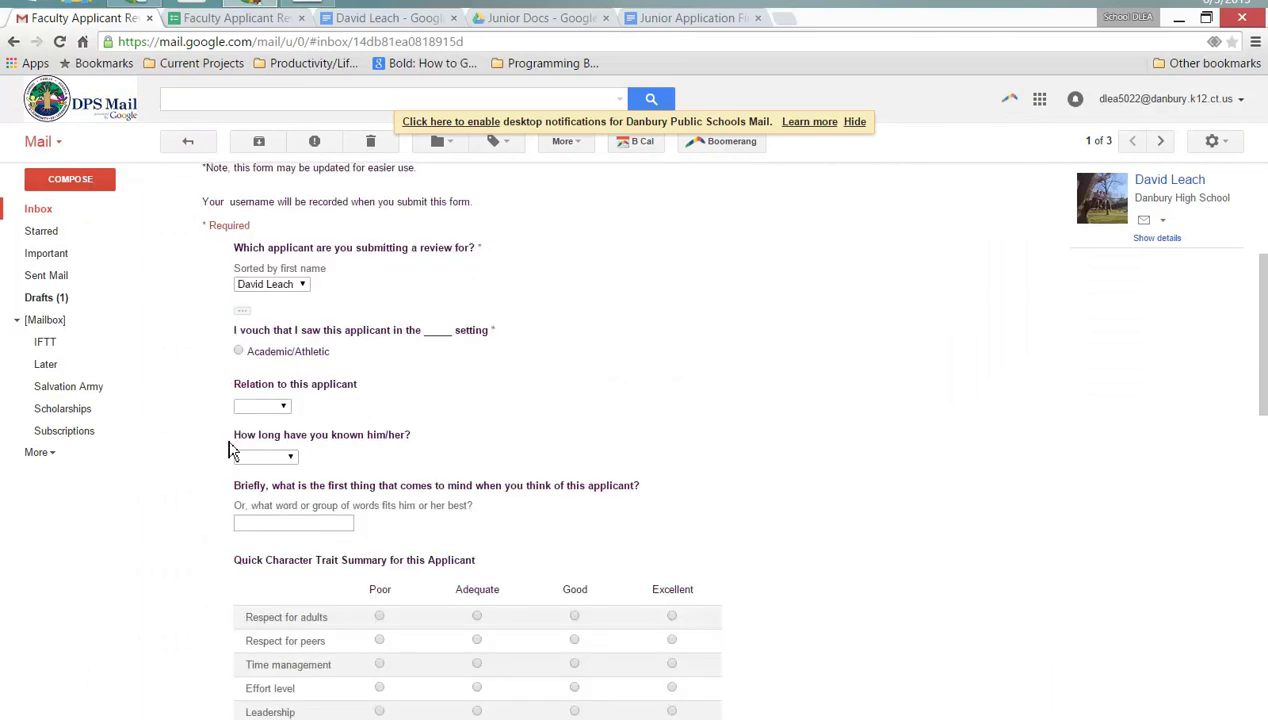
left_click(265, 456)
left_click(260, 496)
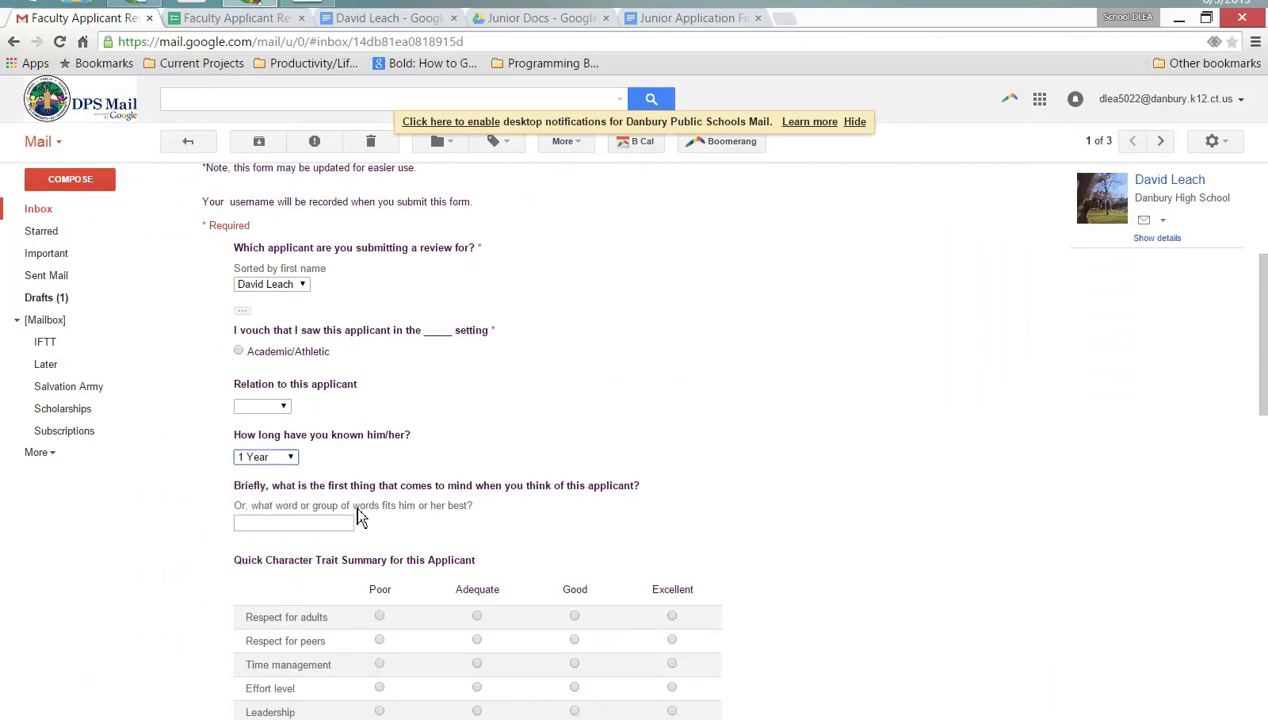
scroll(753, 512, "down", 4)
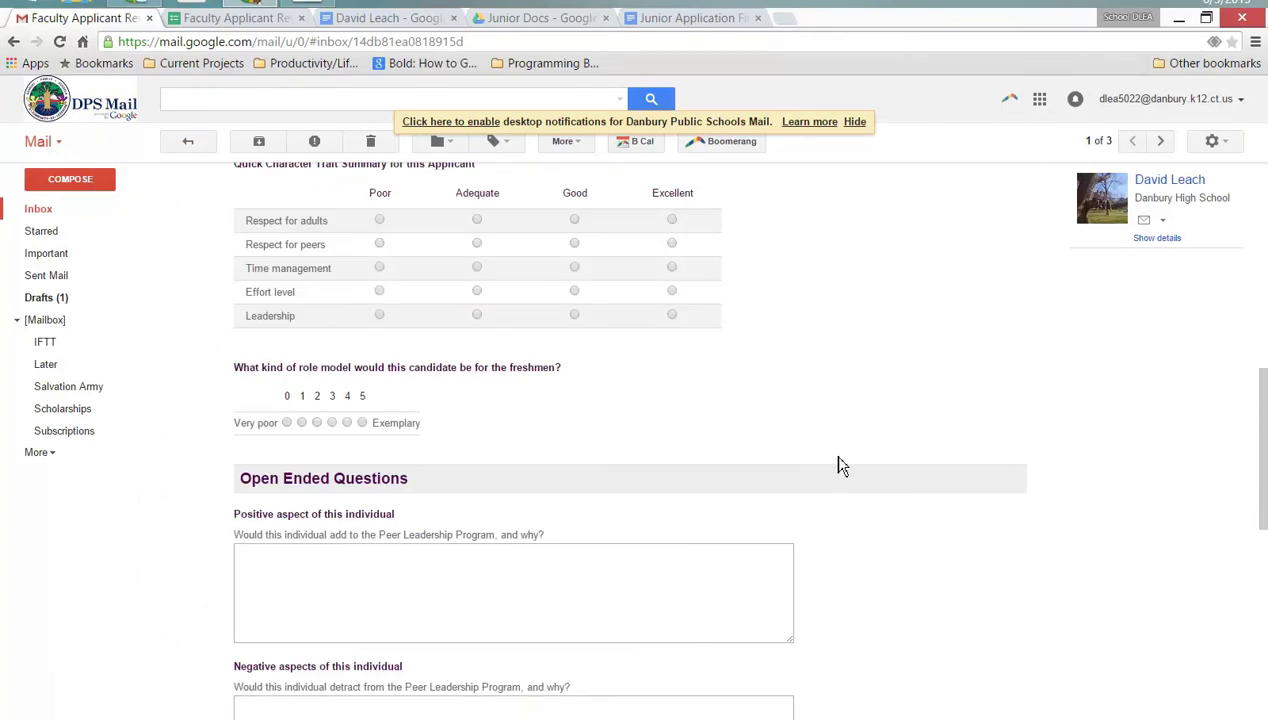
scroll(840, 465, "up", 7)
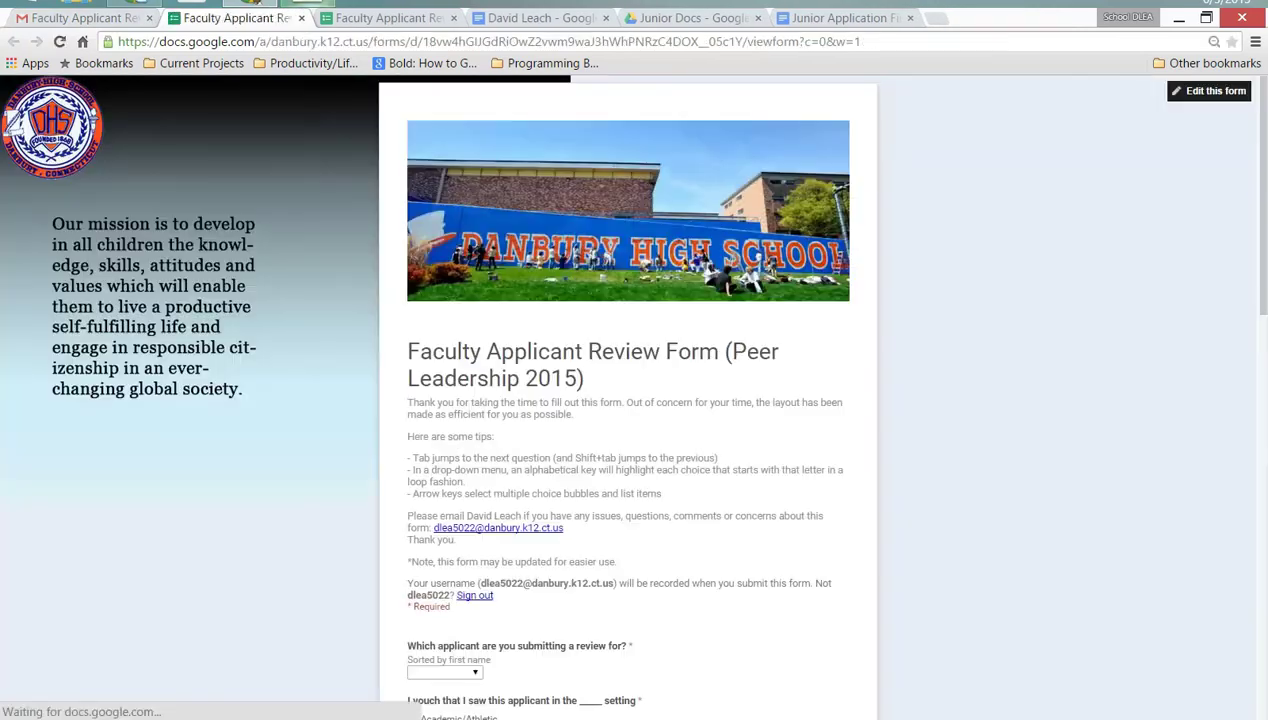
- Rate Respect for peers Poor; Time management, Effort level and Leadership Adequate; role-model score 2
scroll(665, 320, "up", 5)
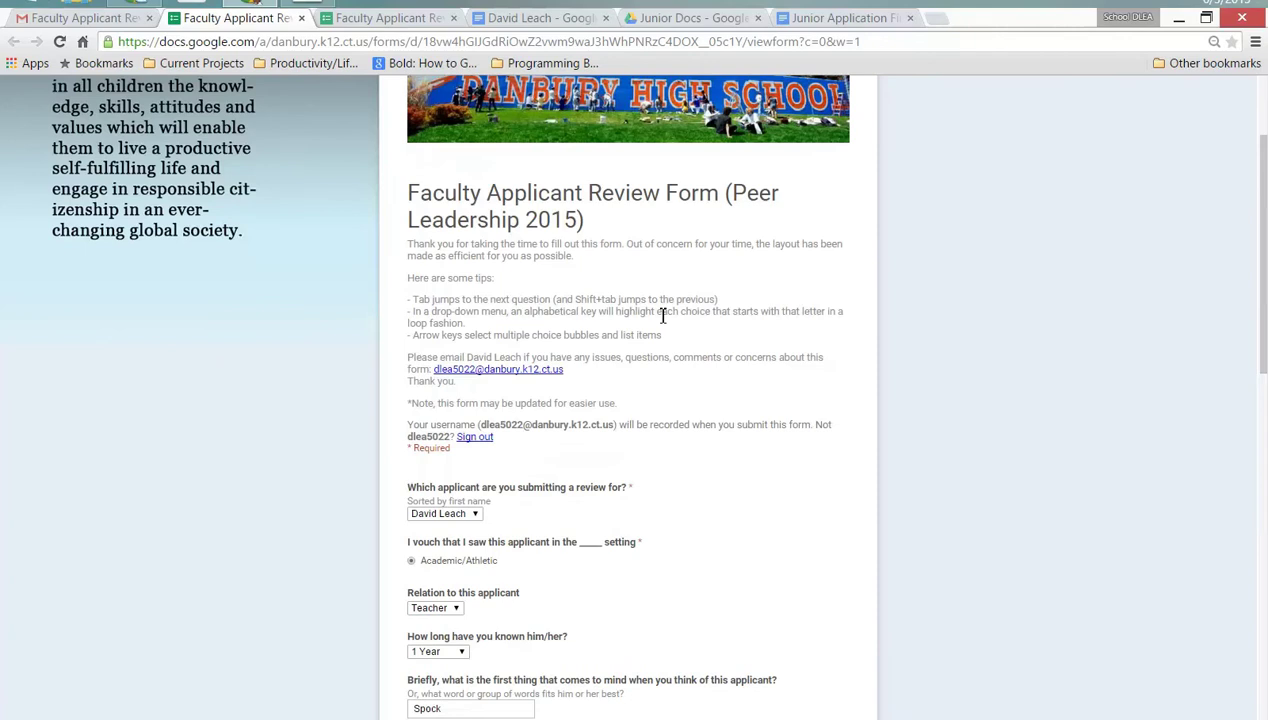
scroll(855, 405, "down", 3)
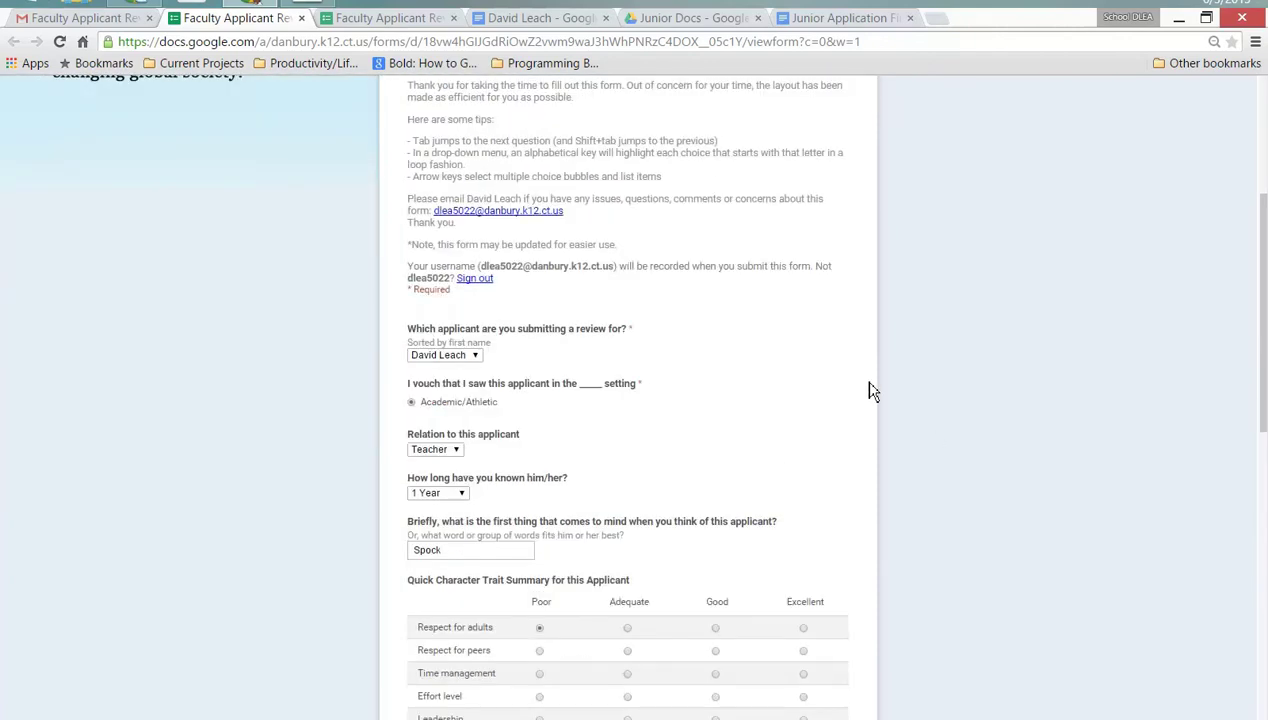
scroll(860, 400, "down", 1)
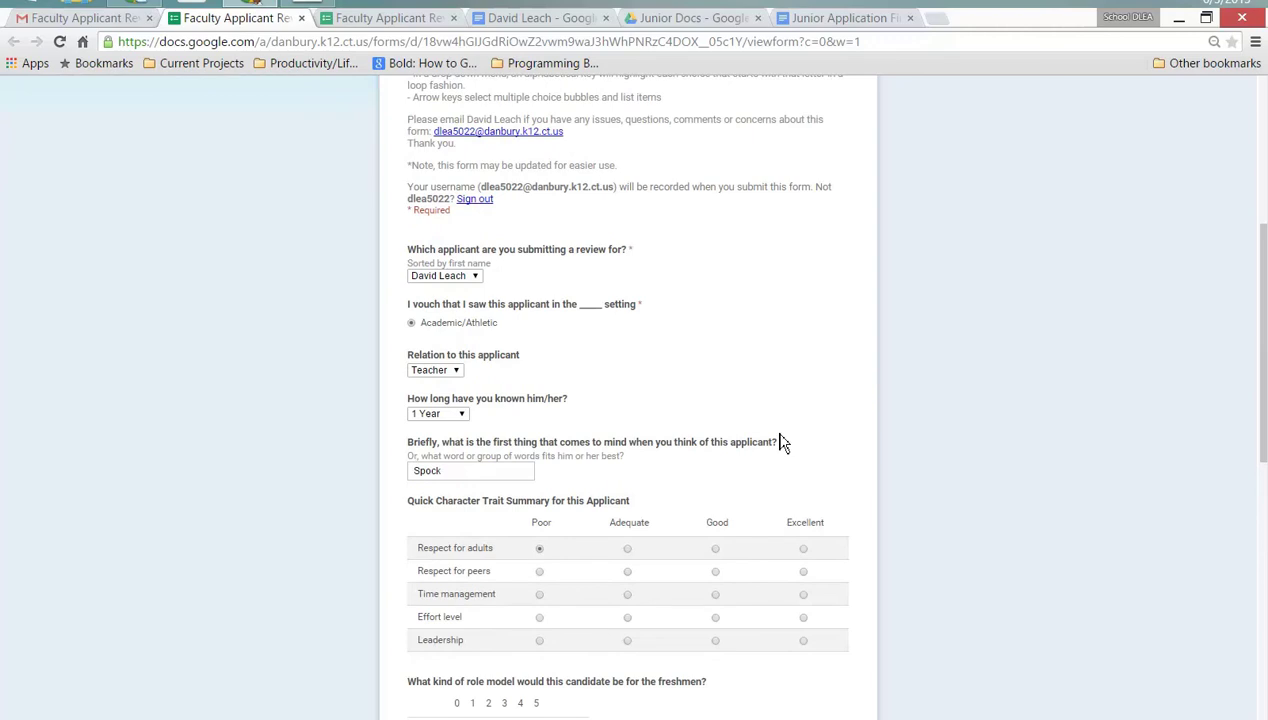
left_click(539, 571)
key("Right")
key("Left")
key("Right")
key("Left")
key("Right")
key("Tab")
key("Right")
key("Tab")
key("Right")
key("Tab")
key("Right")
key("Right")
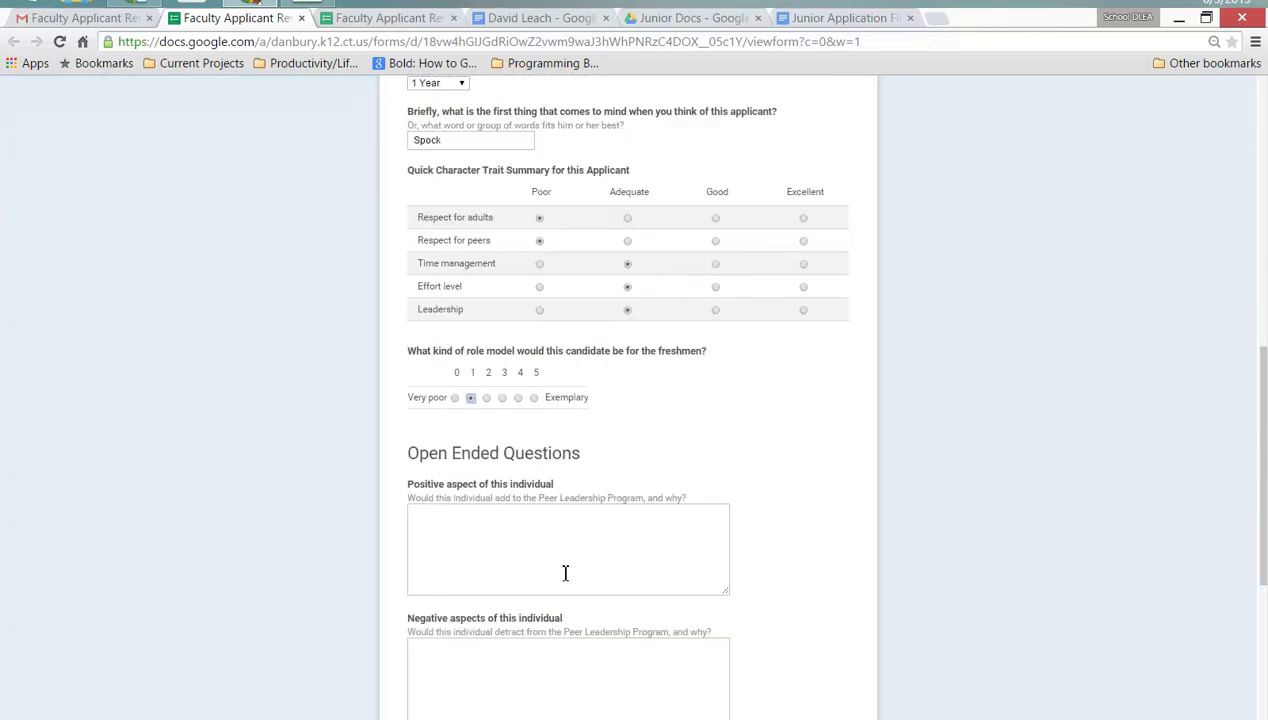
- Answer Positive aspect with 'Yes' and Negative aspects with 'He smells'
key("Tab")
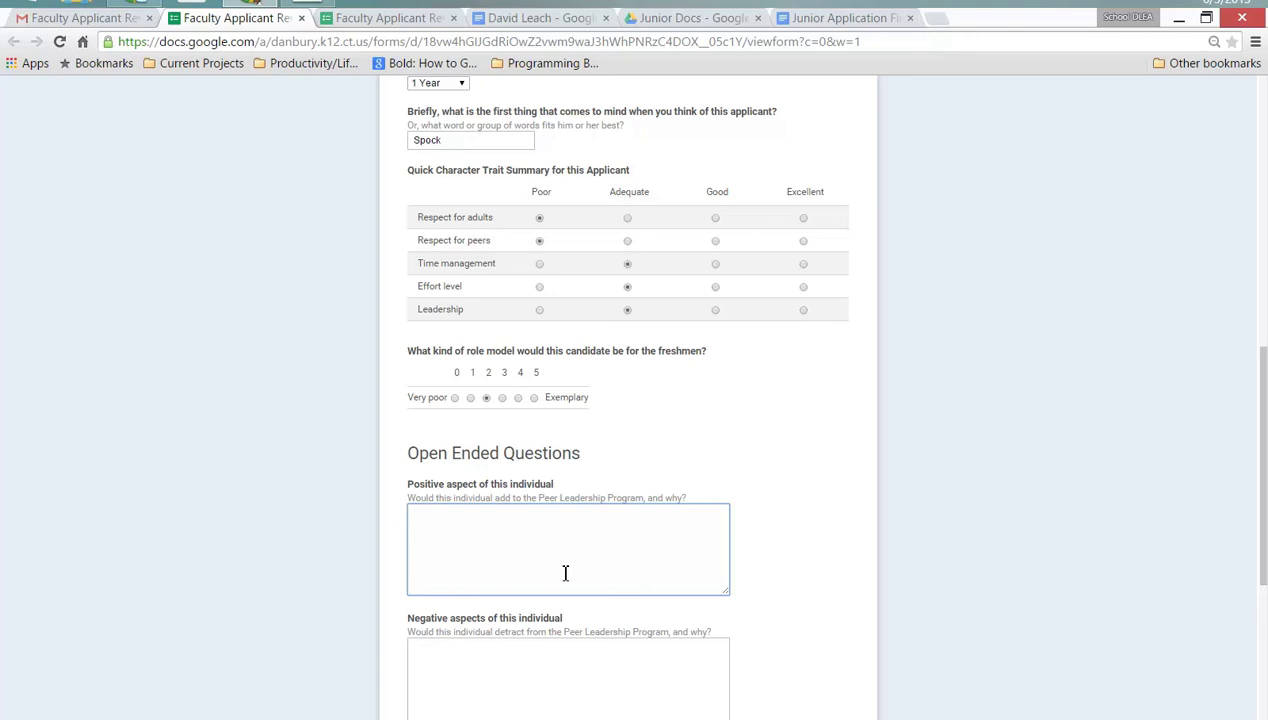
type("Yes")
key("Tab")
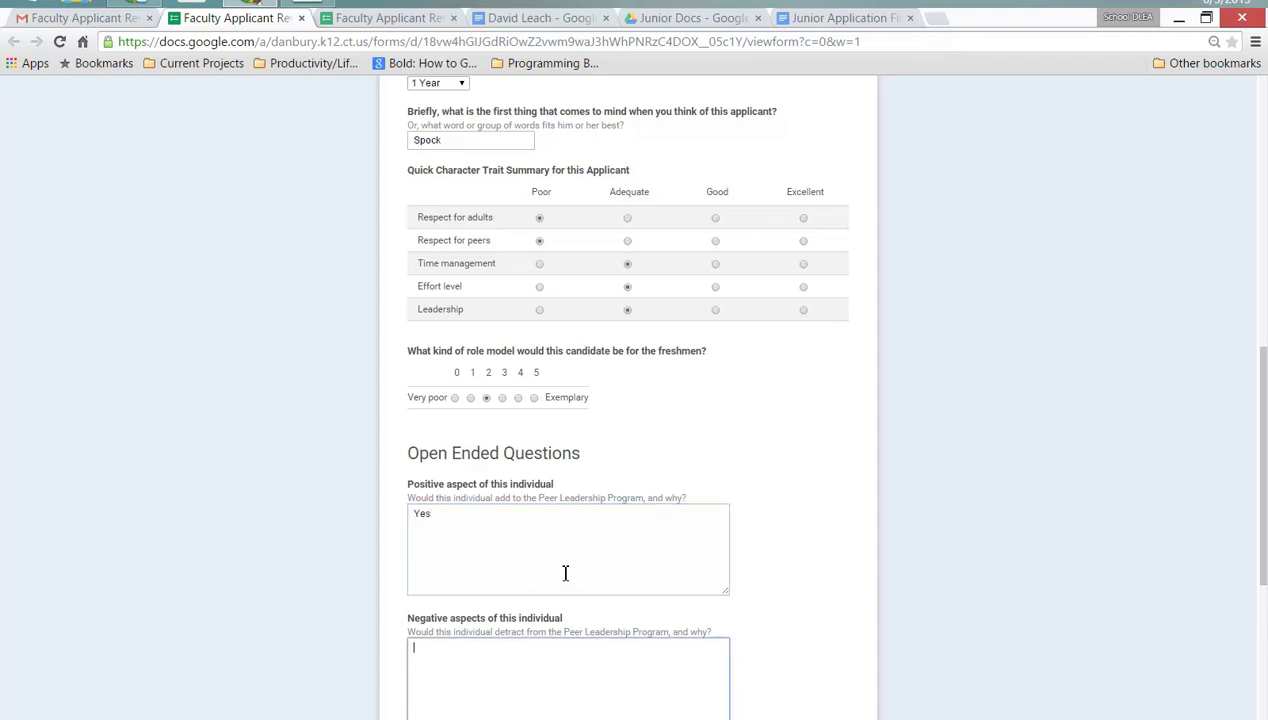
type("He smells")
- Answer Yes to accepting the candidate, comment 'cool', and submit the review
scroll(565, 575, "down", 4)
key("Down")
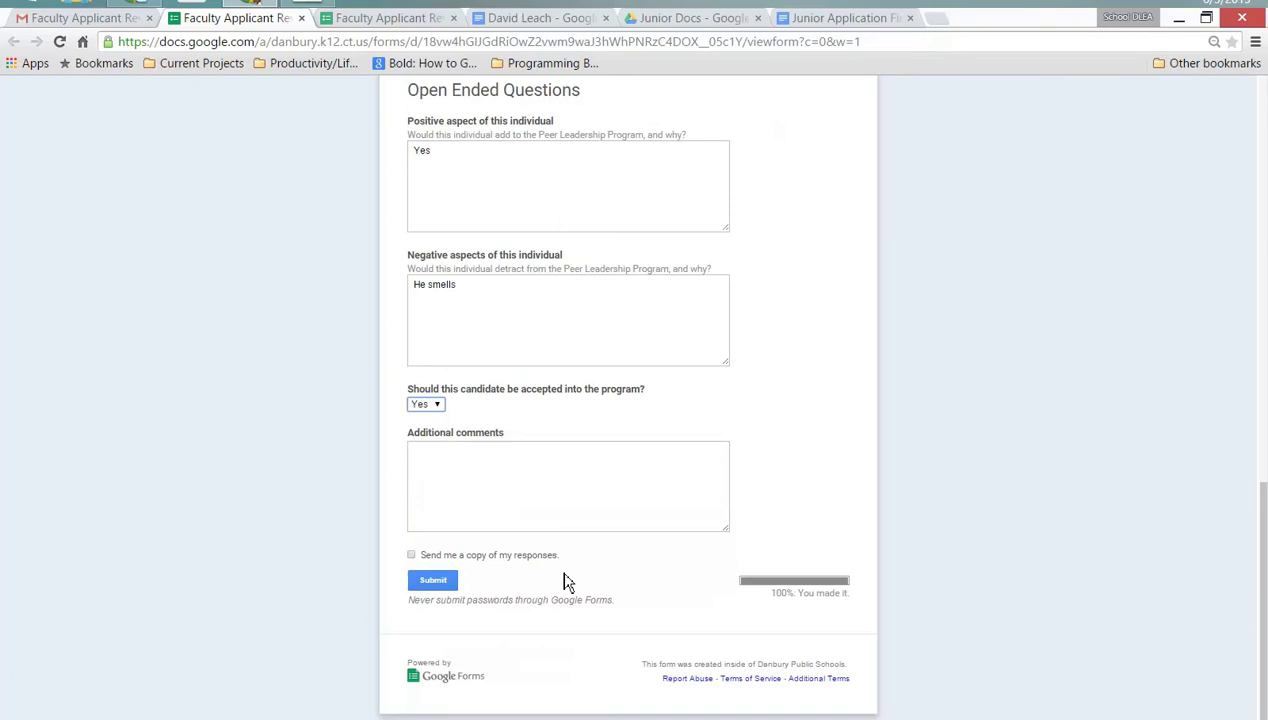
key("Tab")
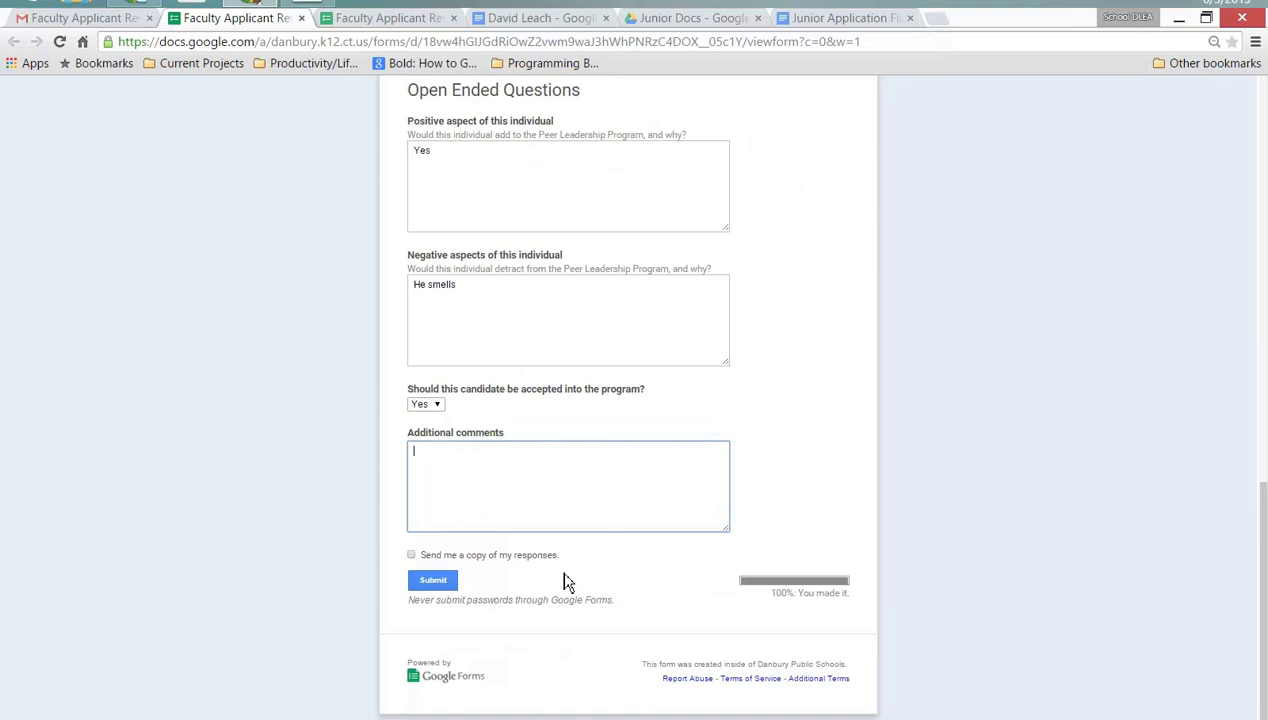
type("cool")
key("BackSpace")
key("BackSpace")
key("BackSpace")
key("BackSpace")
key("BackSpace")
type("cool")
left_click(445, 587)
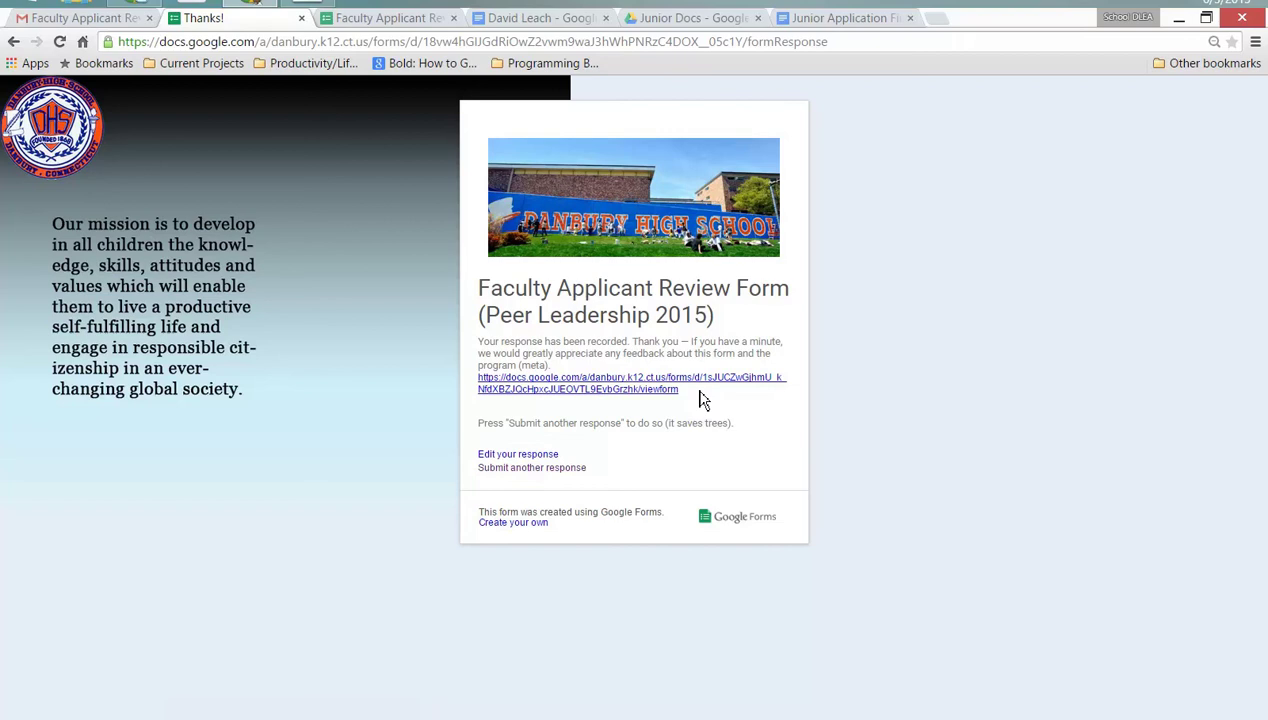
- Start another blank response and scroll through all its questions without answering
left_click(575, 468)
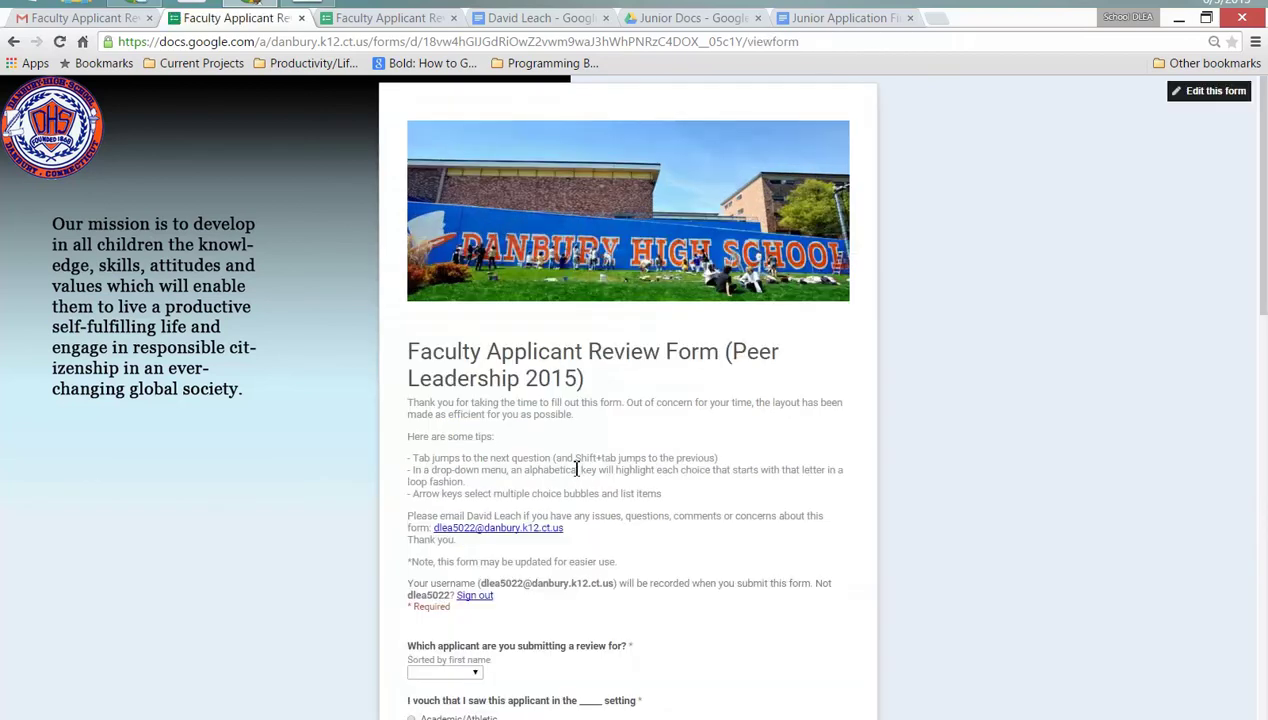
scroll(577, 477, "down", 3)
left_click(476, 527)
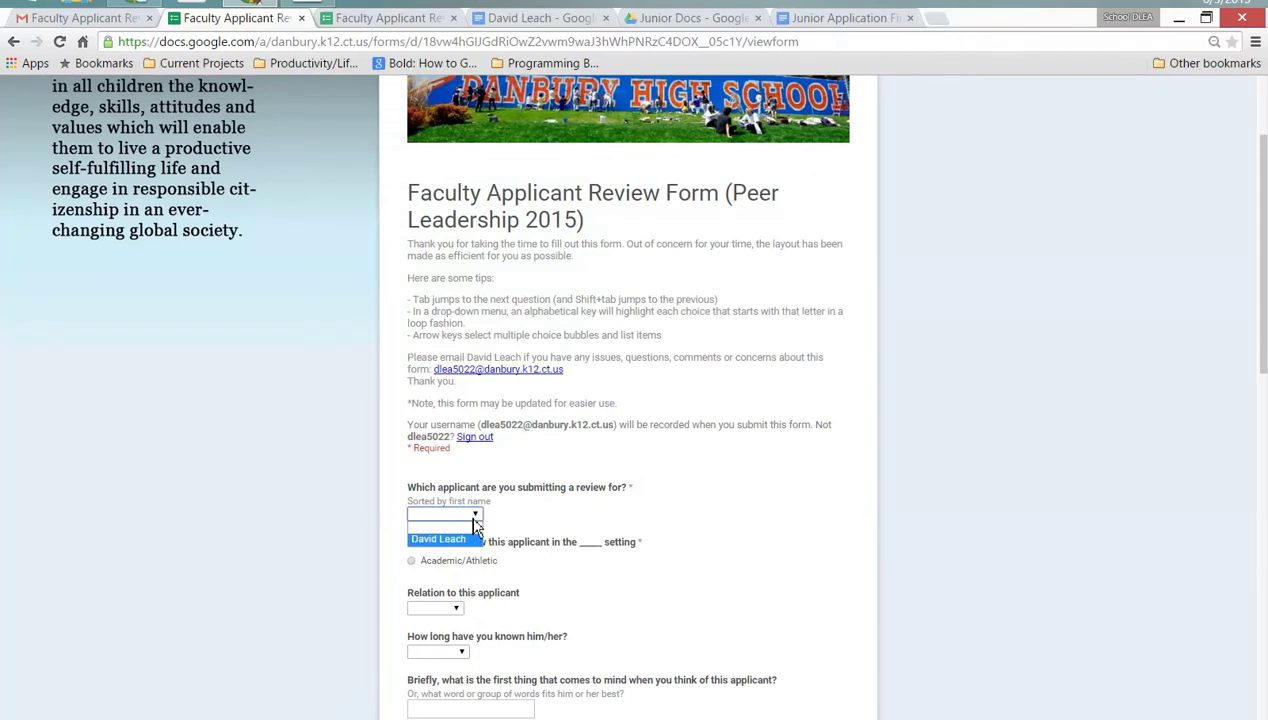
left_click(655, 477)
scroll(655, 477, "down", 3)
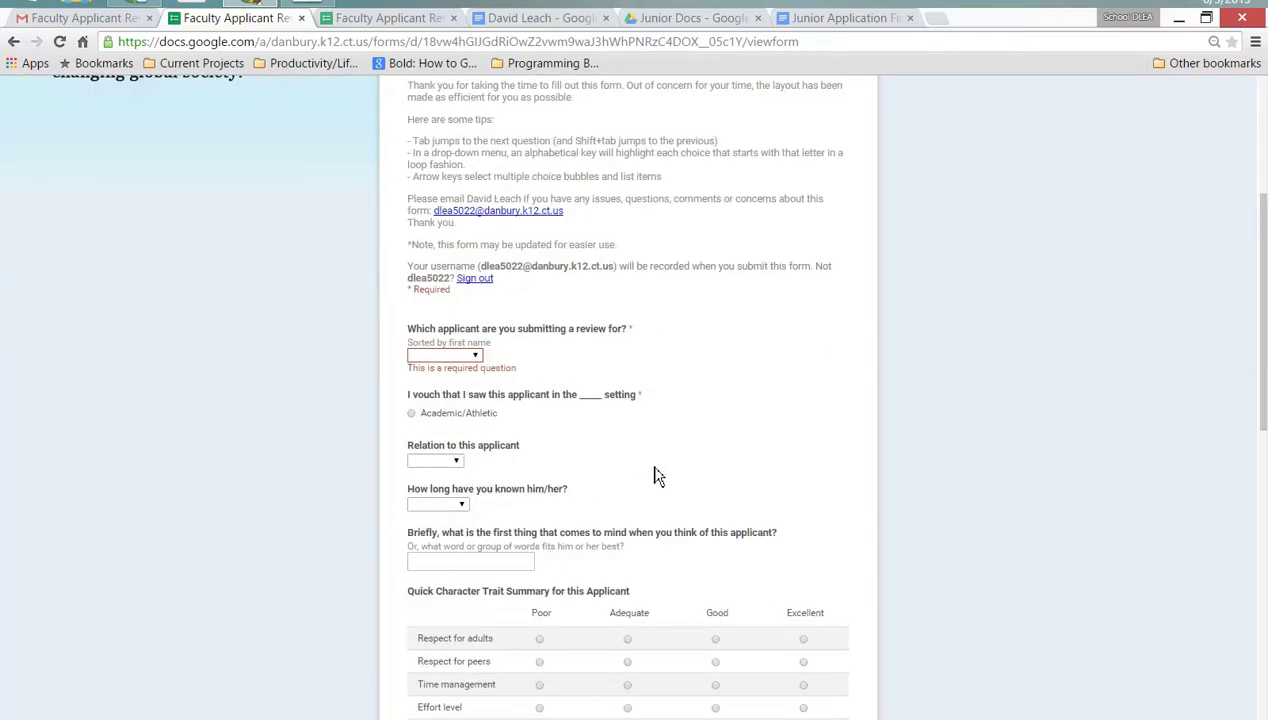
scroll(655, 477, "down", 3)
scroll(600, 420, "down", 2)
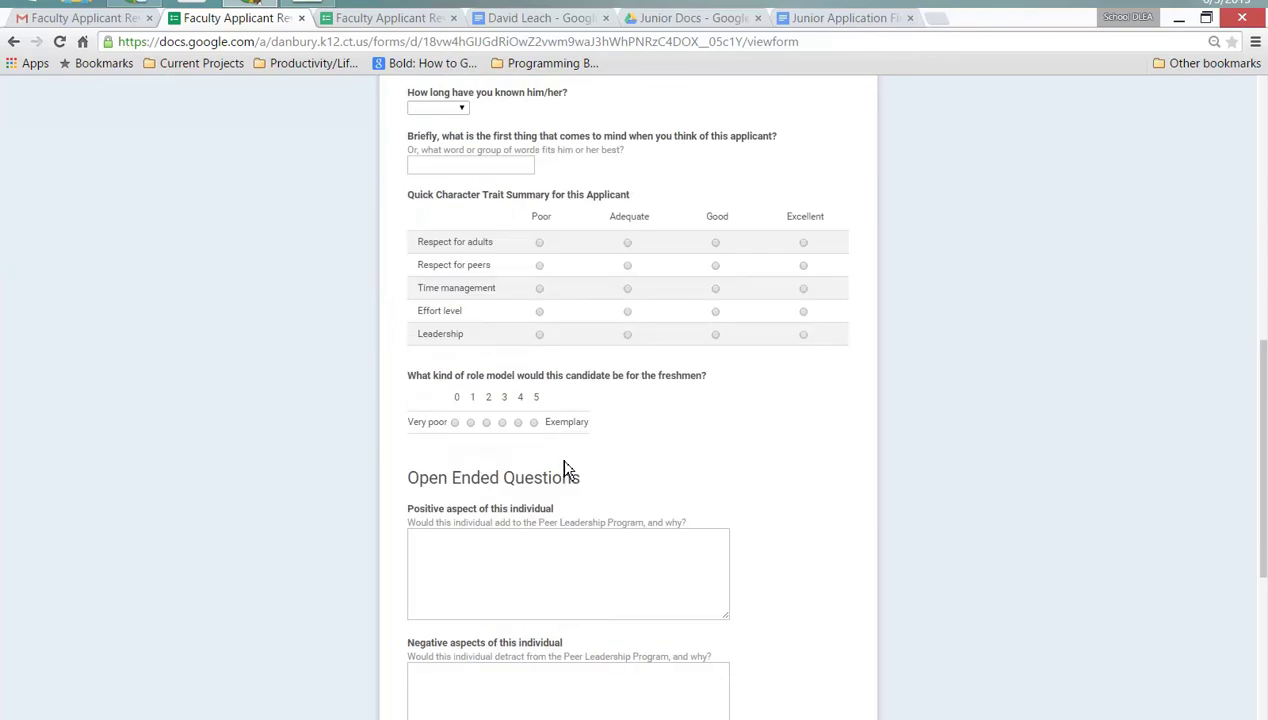
scroll(566, 520, "down", 2)
scroll(569, 593, "down", 3)
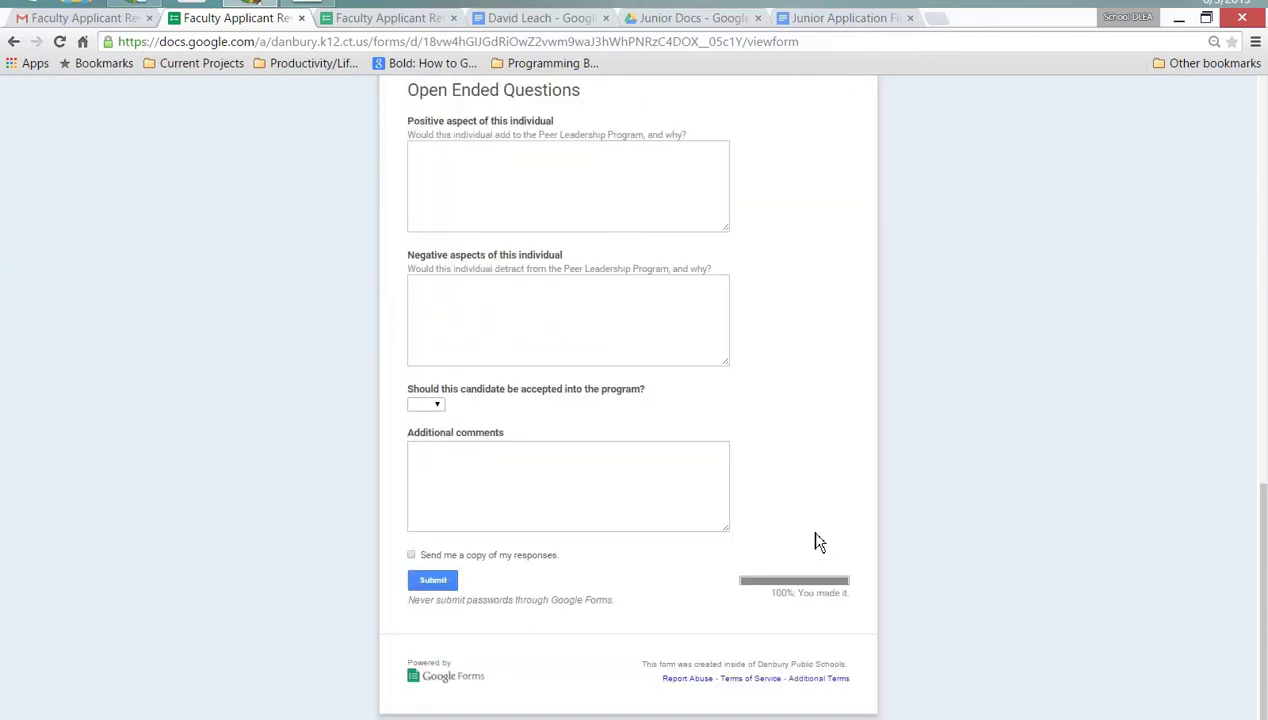
scroll(818, 541, "up", 2)
scroll(965, 455, "up", 2)
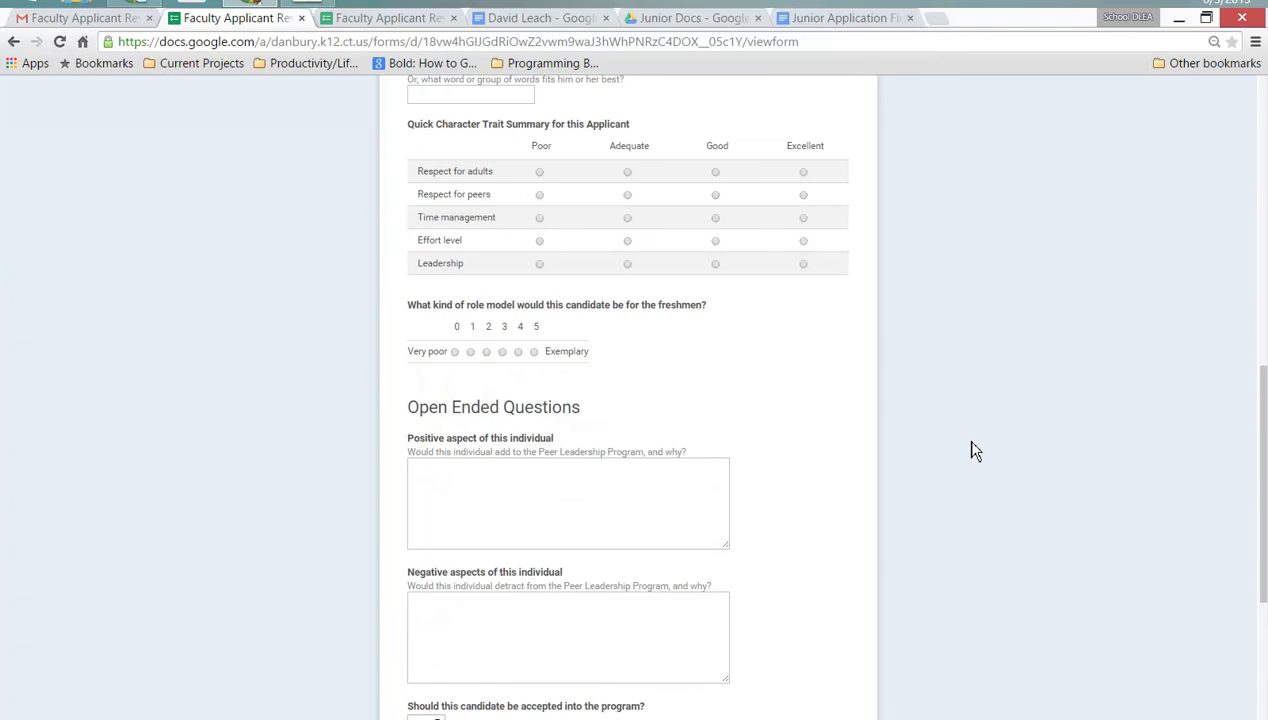
scroll(975, 450, "up", 4)
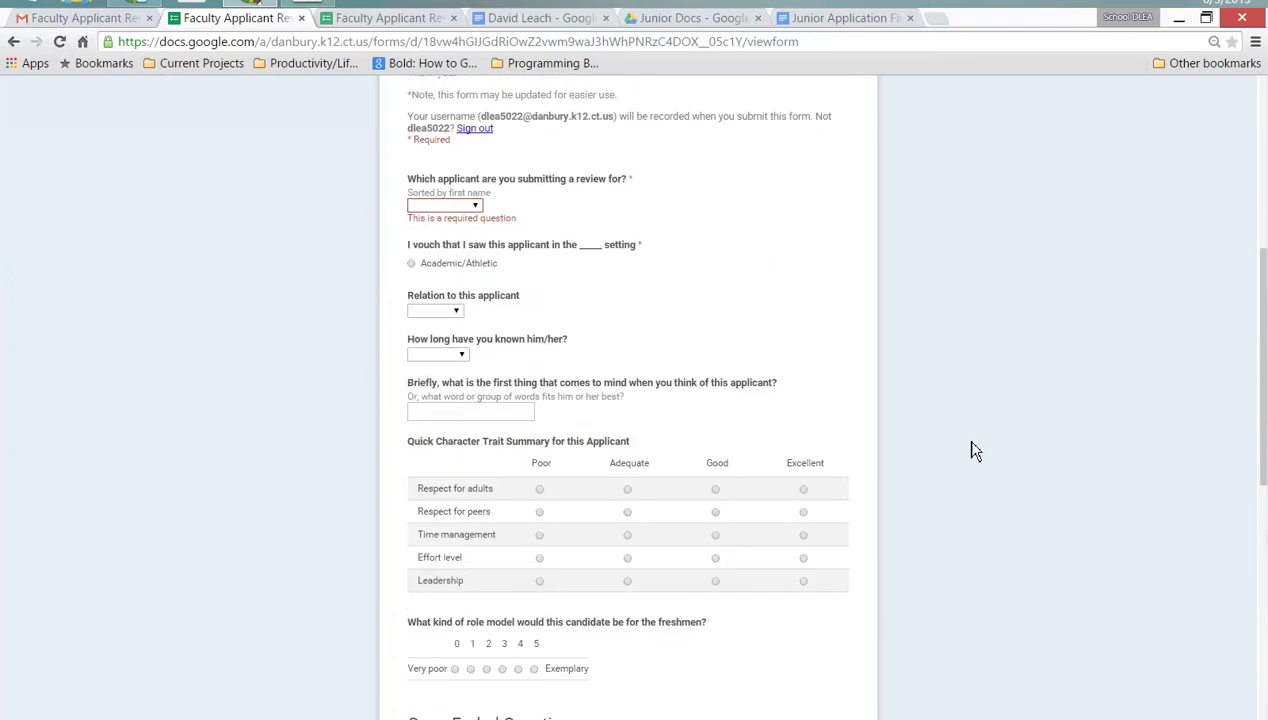
scroll(975, 450, "up", 6)
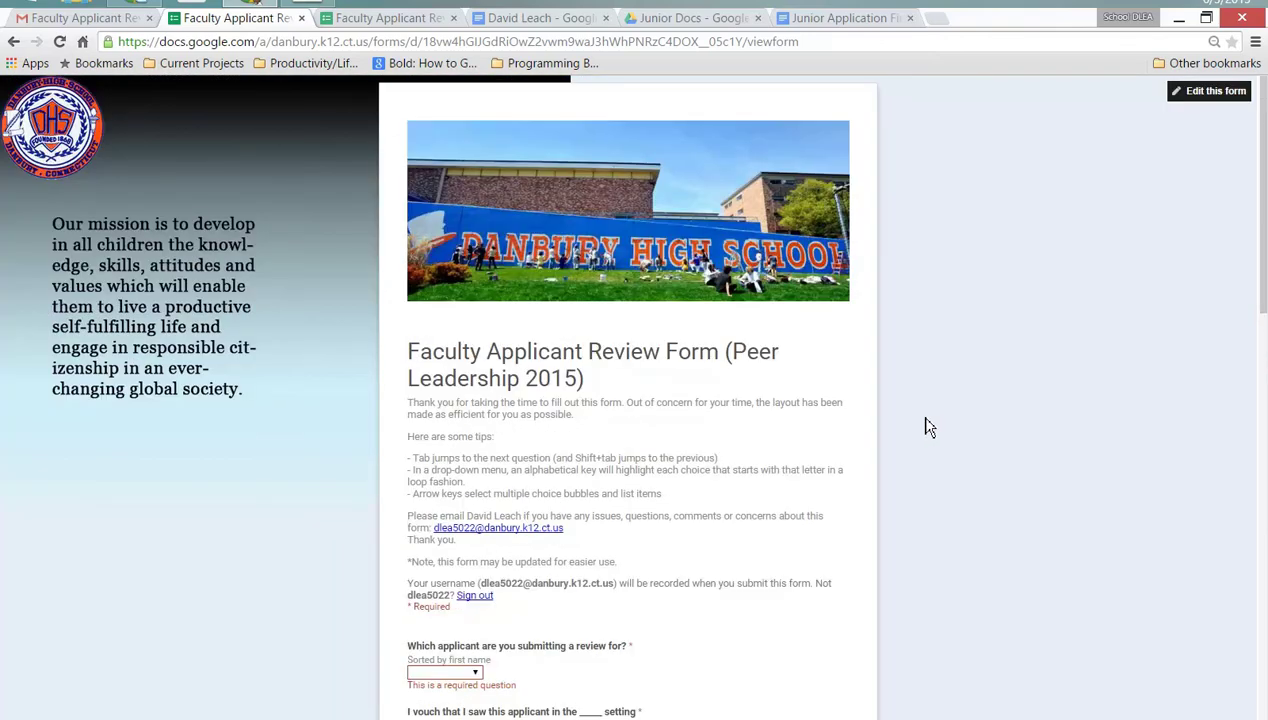
key("ctrl+Tab")
key("ctrl+Tab")
key("ctrl+Tab")
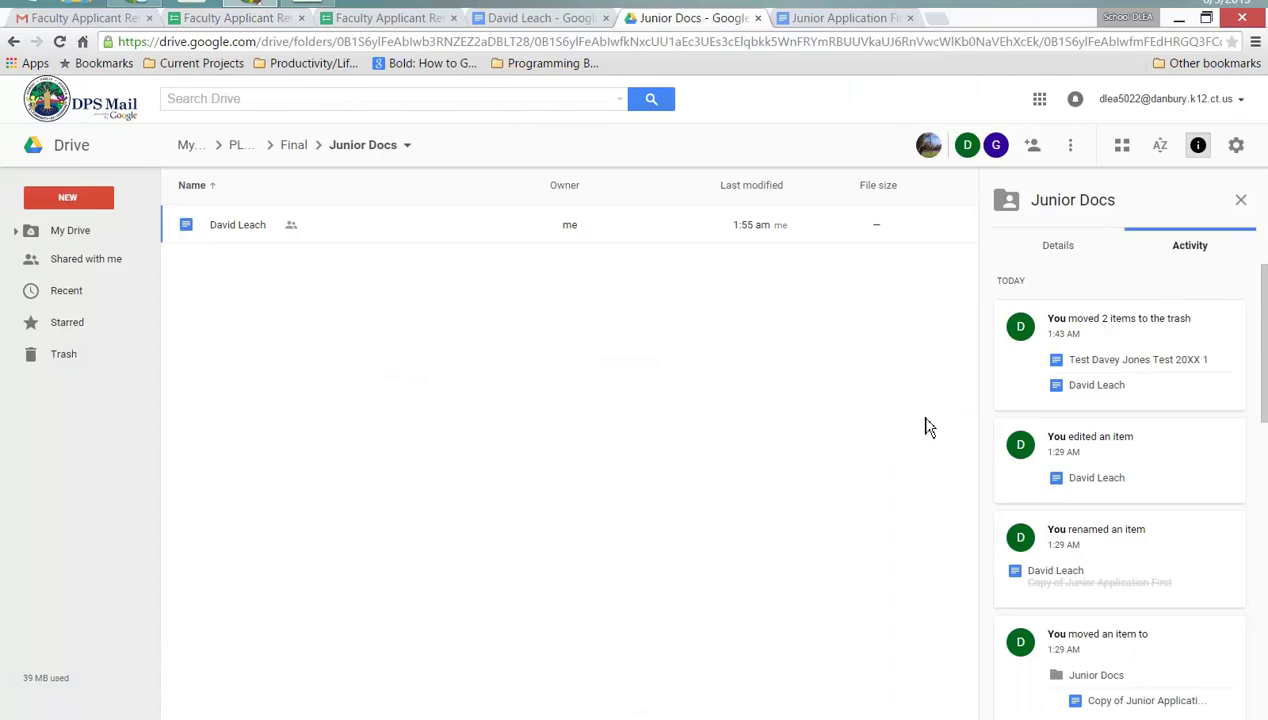
- Scroll to the appended review bullets at the end of the applicant's document
key("ctrl+shift+Tab")
scroll(840, 432, "down", 15)
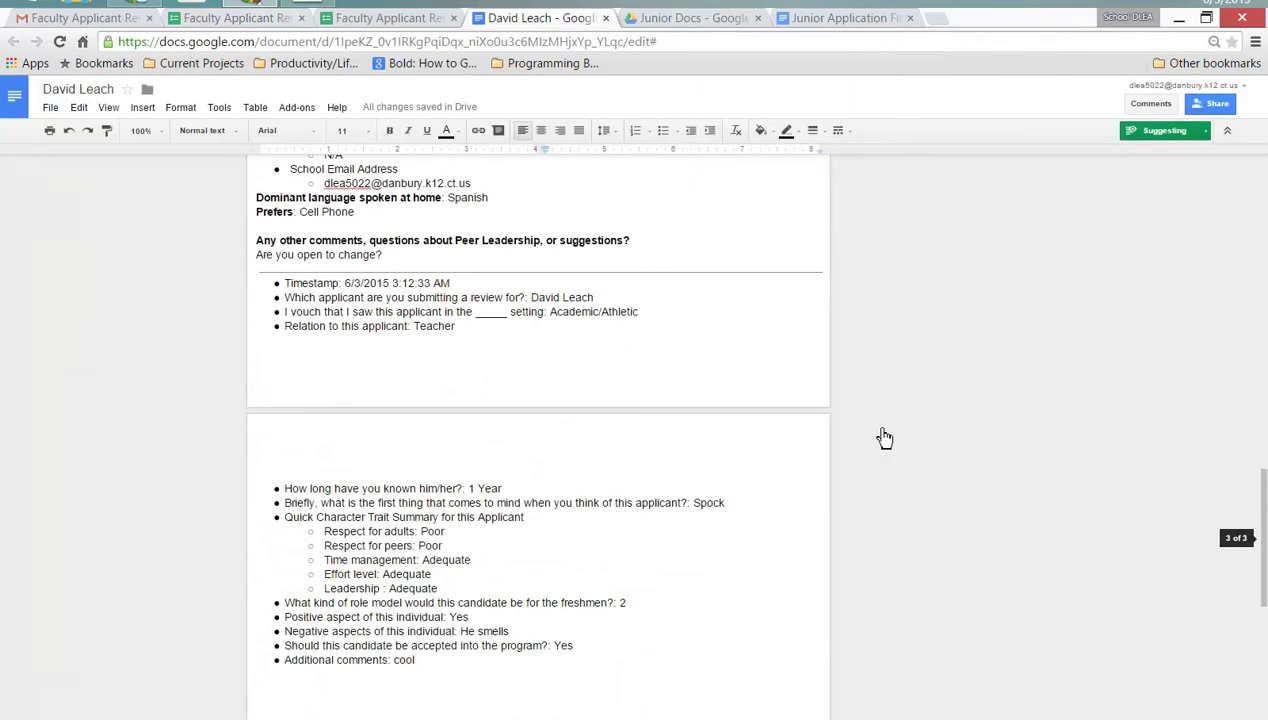
scroll(884, 438, "down", 1)
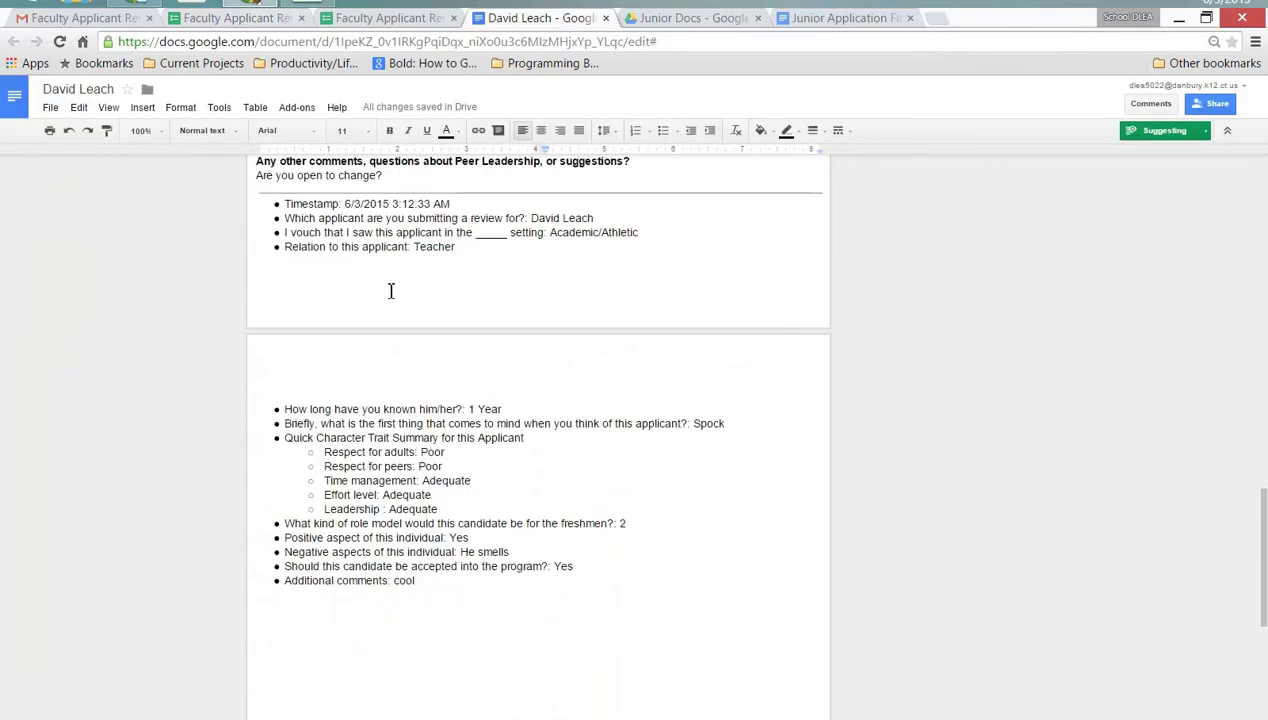
left_click(417, 254)
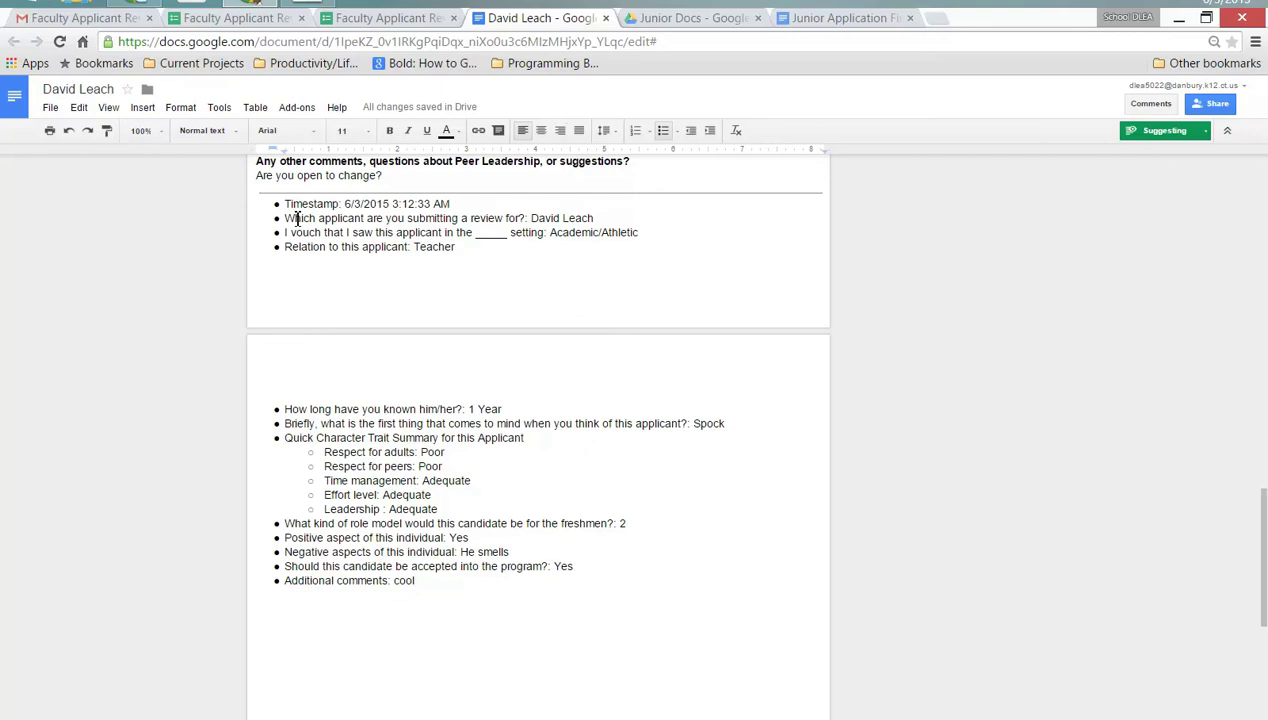
left_click(329, 192)
left_click_drag(436, 581, 296, 216)
left_click(344, 227)
- Keep the document in Suggesting mode and place the cursor at 'Poor' on Respect for peers
left_click(1152, 138)
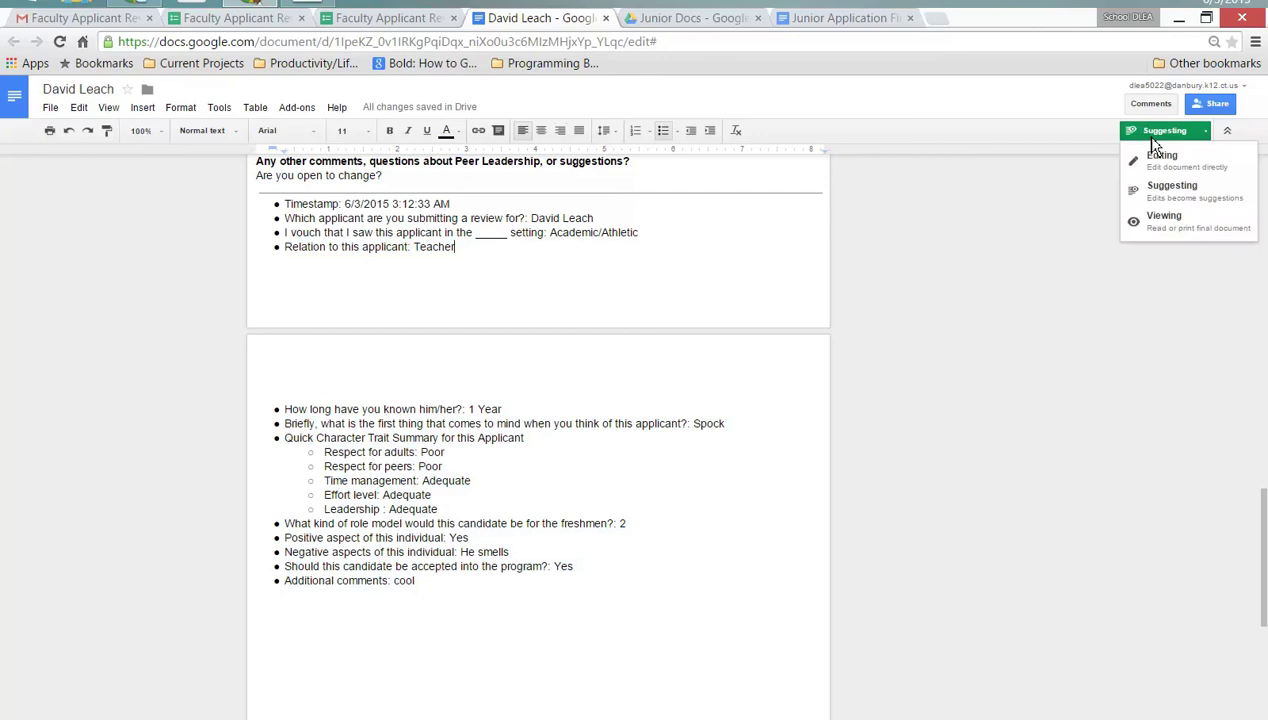
left_click(1198, 186)
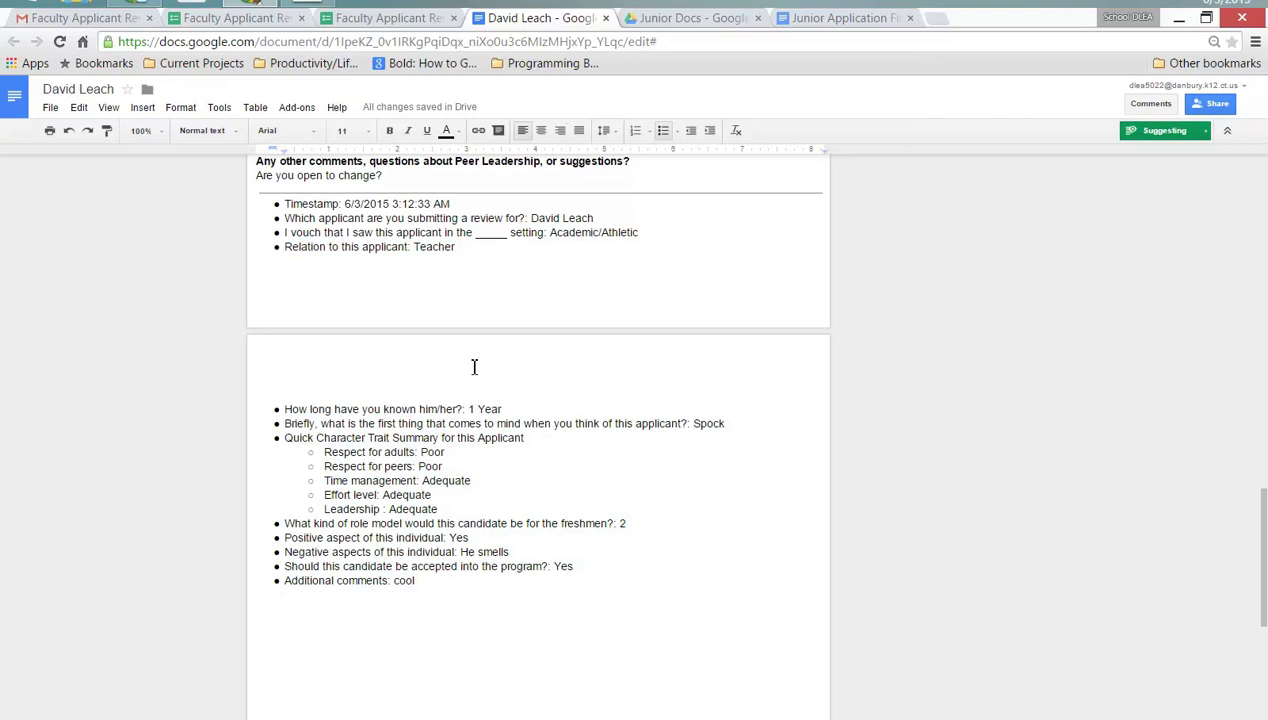
left_click(462, 468)
- Suggest the text 'this is interesting' after 'Poor' on the Respect for peers line
left_click(418, 467)
key("Return")
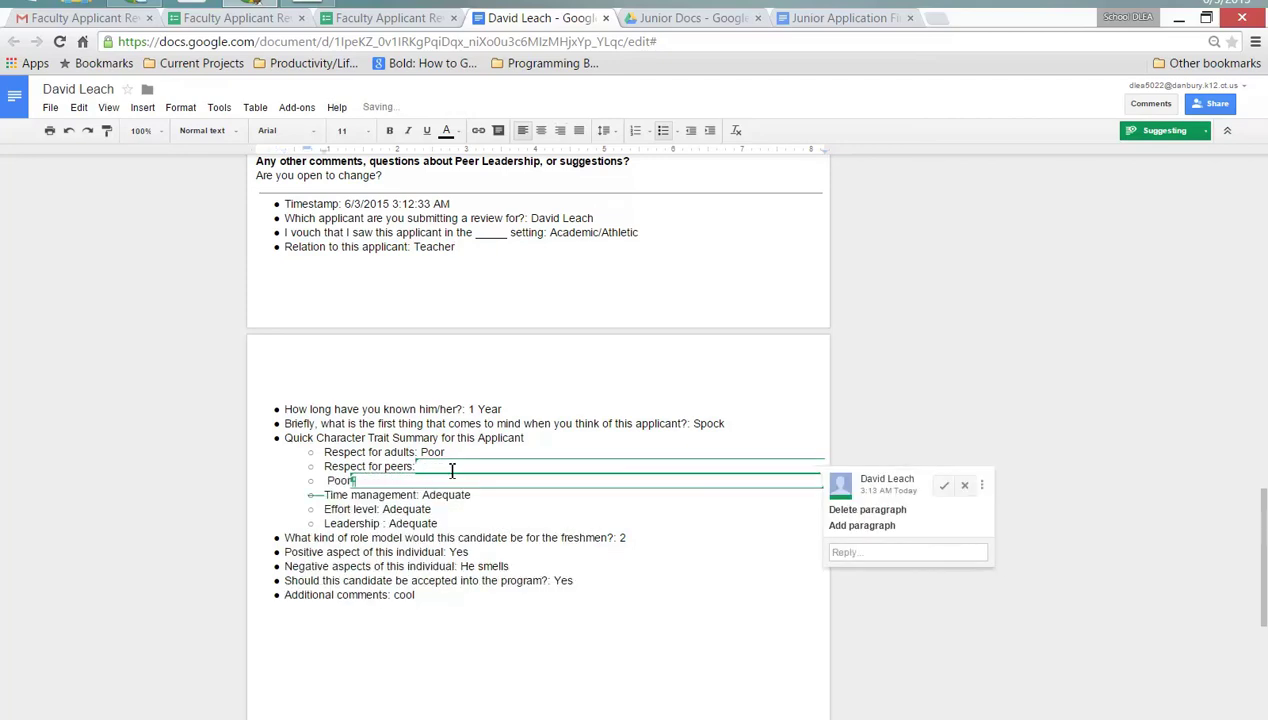
key("ctrl+z")
type("th")
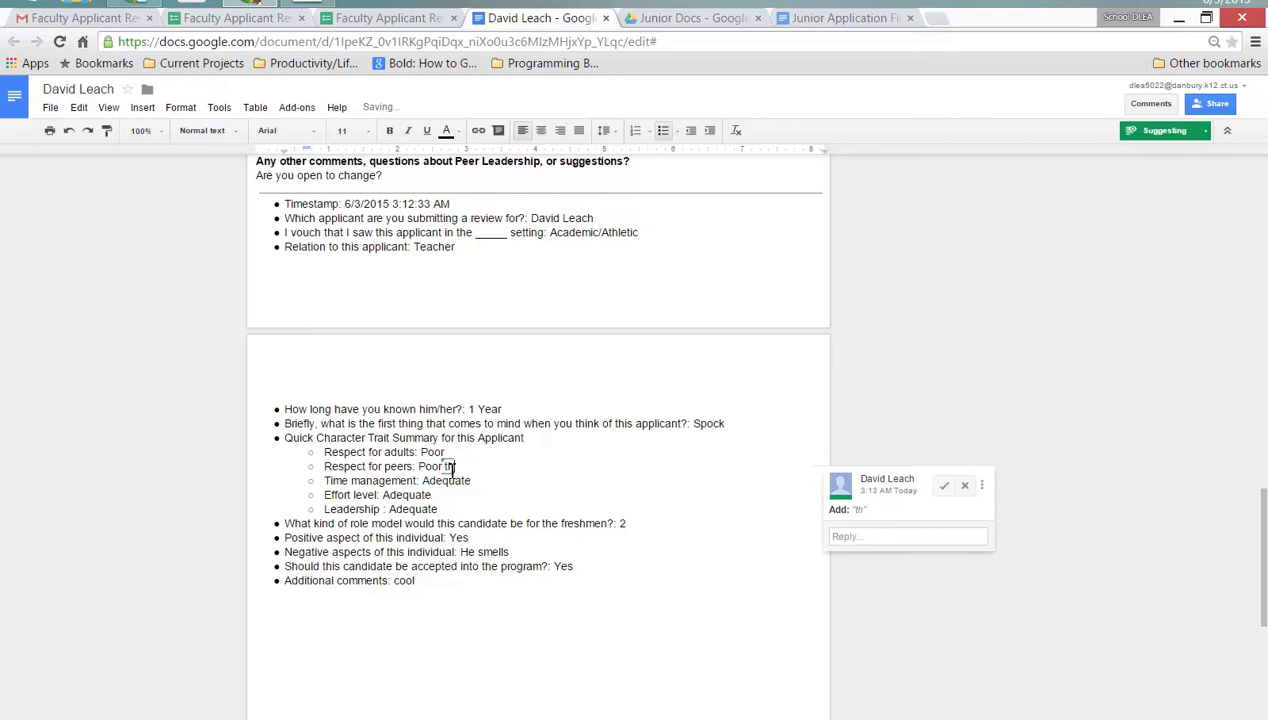
type("is is int")
type("eresting")
- Reply 'I disagree' to the suggestion in its comment card
left_click(864, 542)
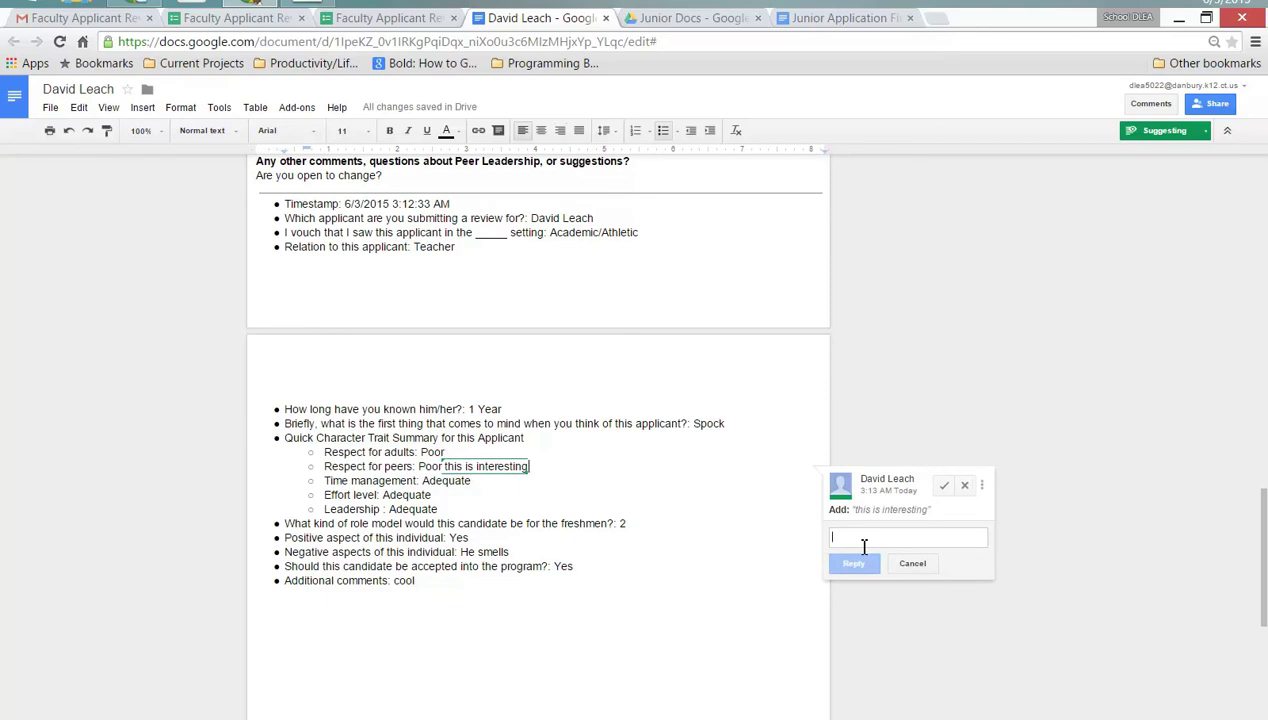
type("I disagree")
key("ctrl+Return")
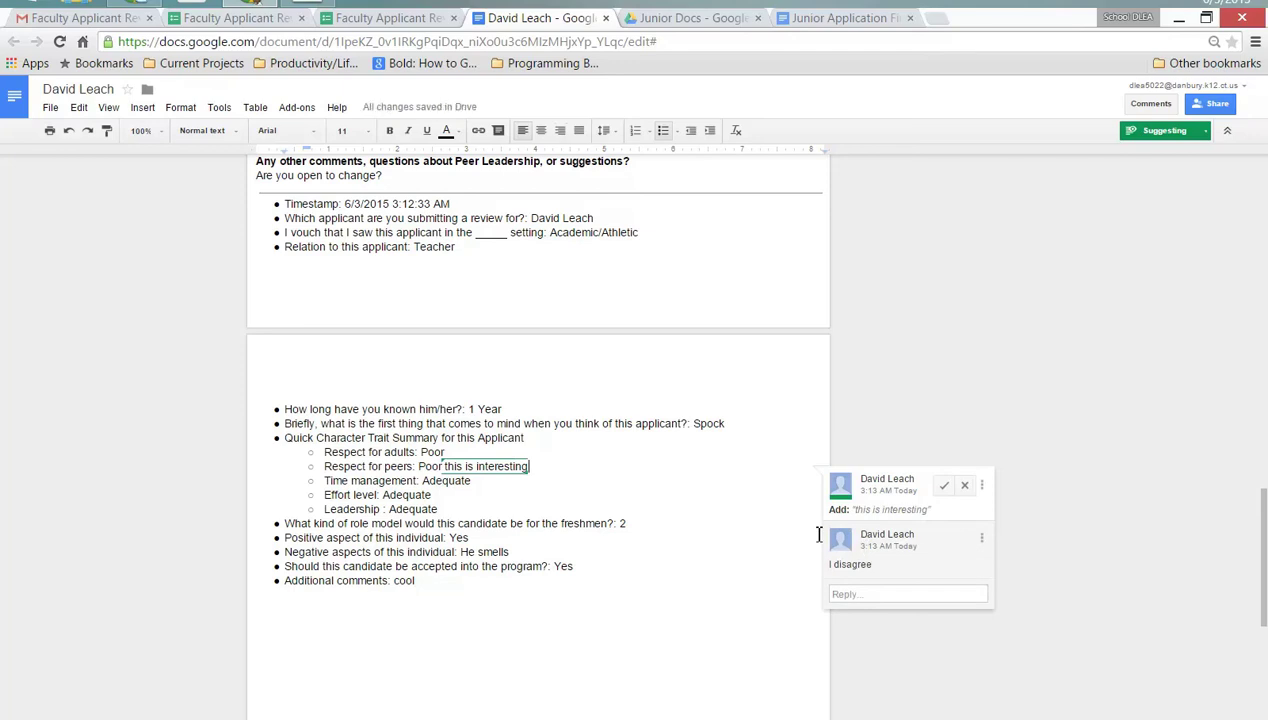
left_click(445, 500)
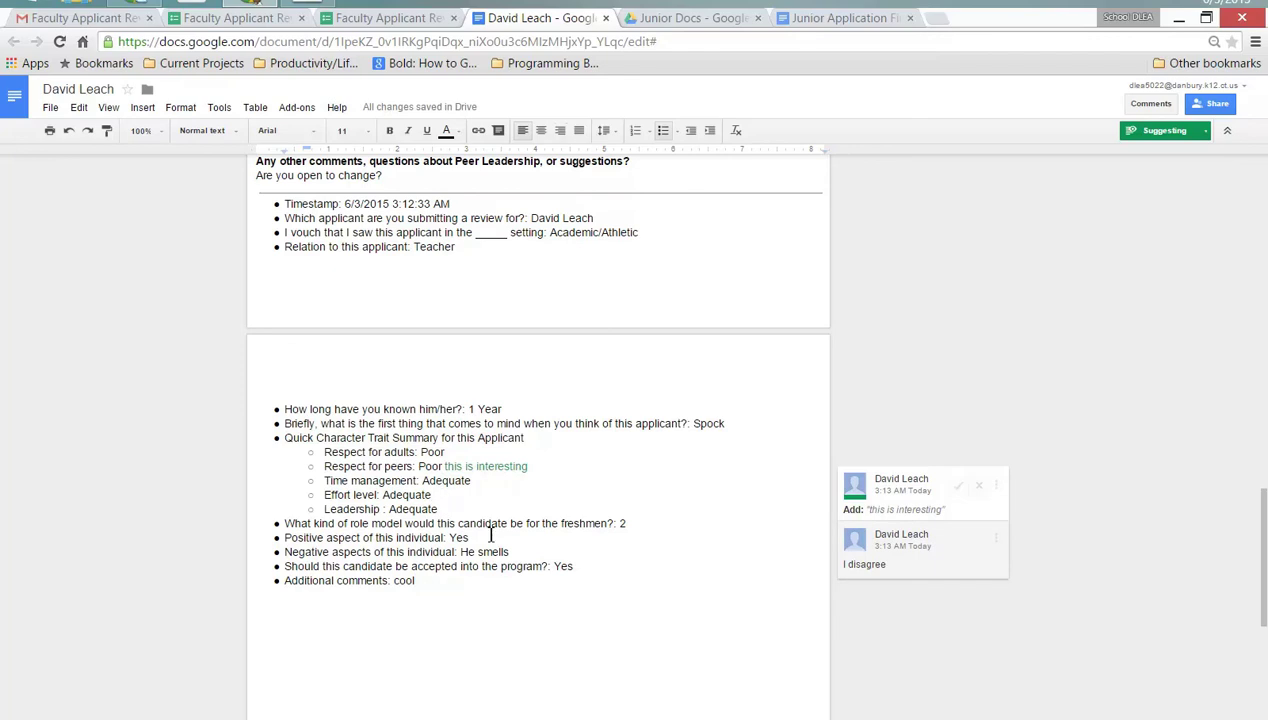
scroll(487, 530, "up", 3)
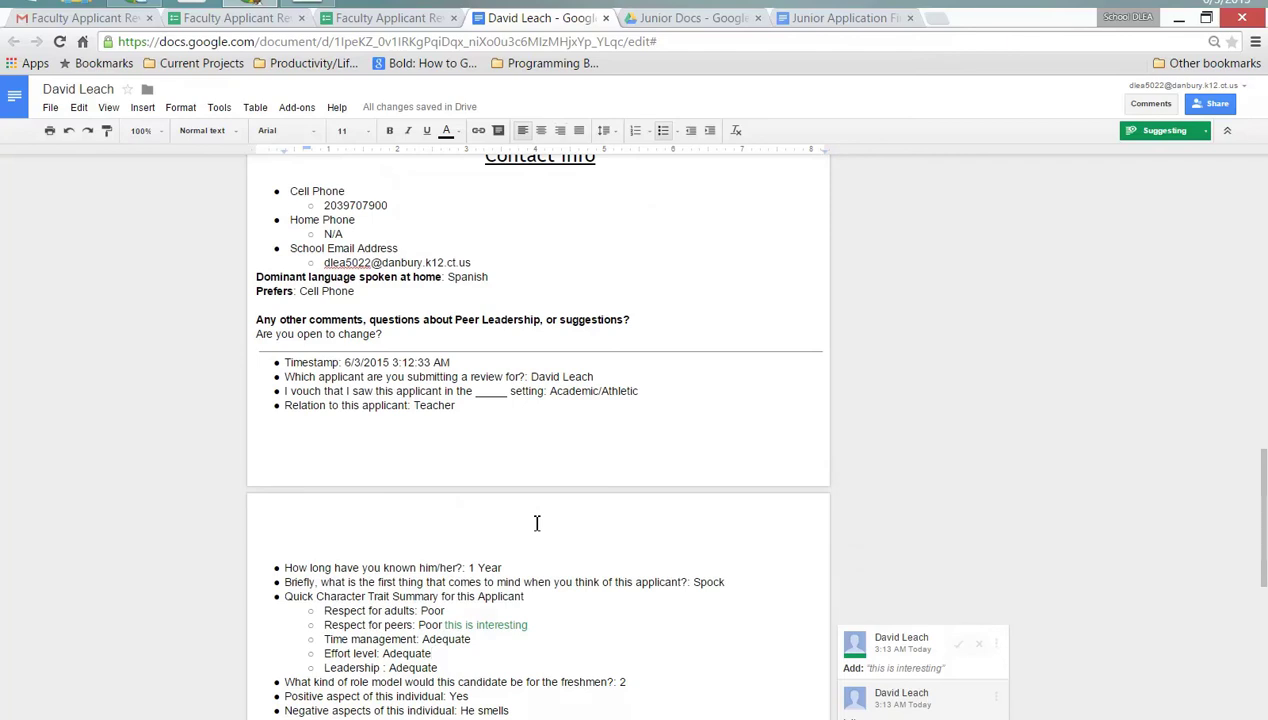
- Open the Peer Leadership Application 20XX (Responses) sheet and scroll across columns, checking L2 and L3
left_click(412, 18)
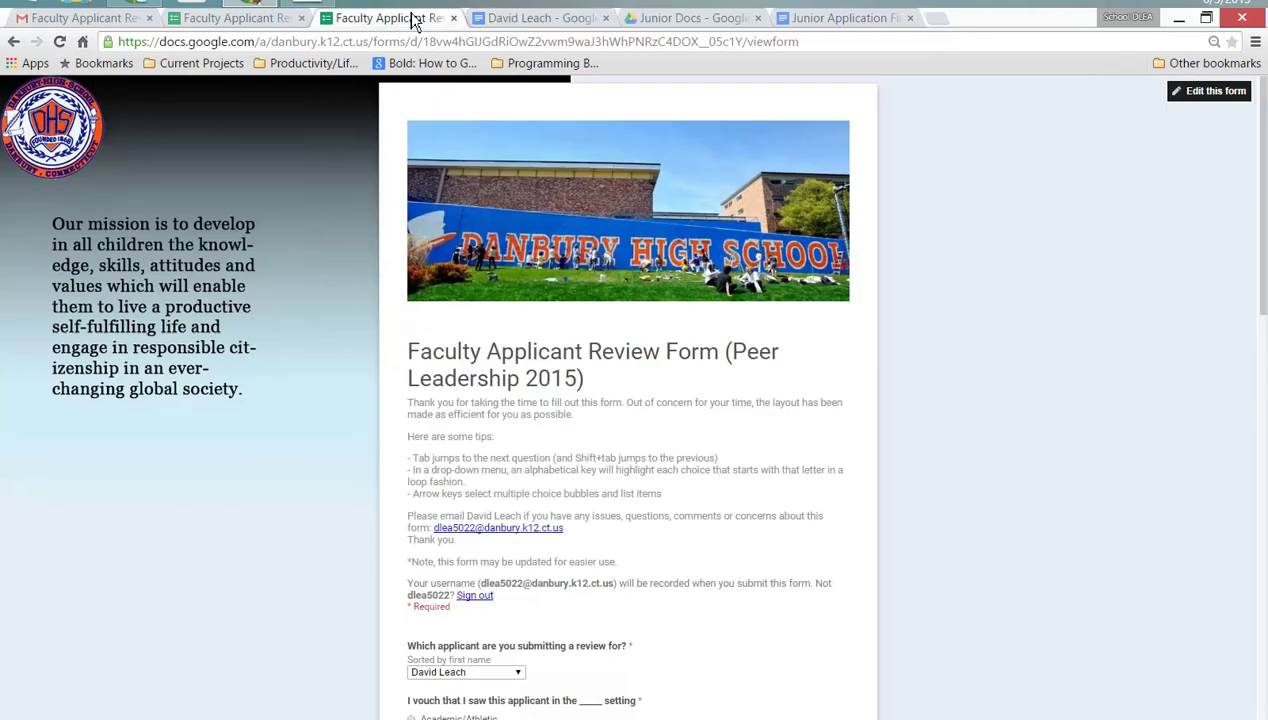
left_click(190, 20)
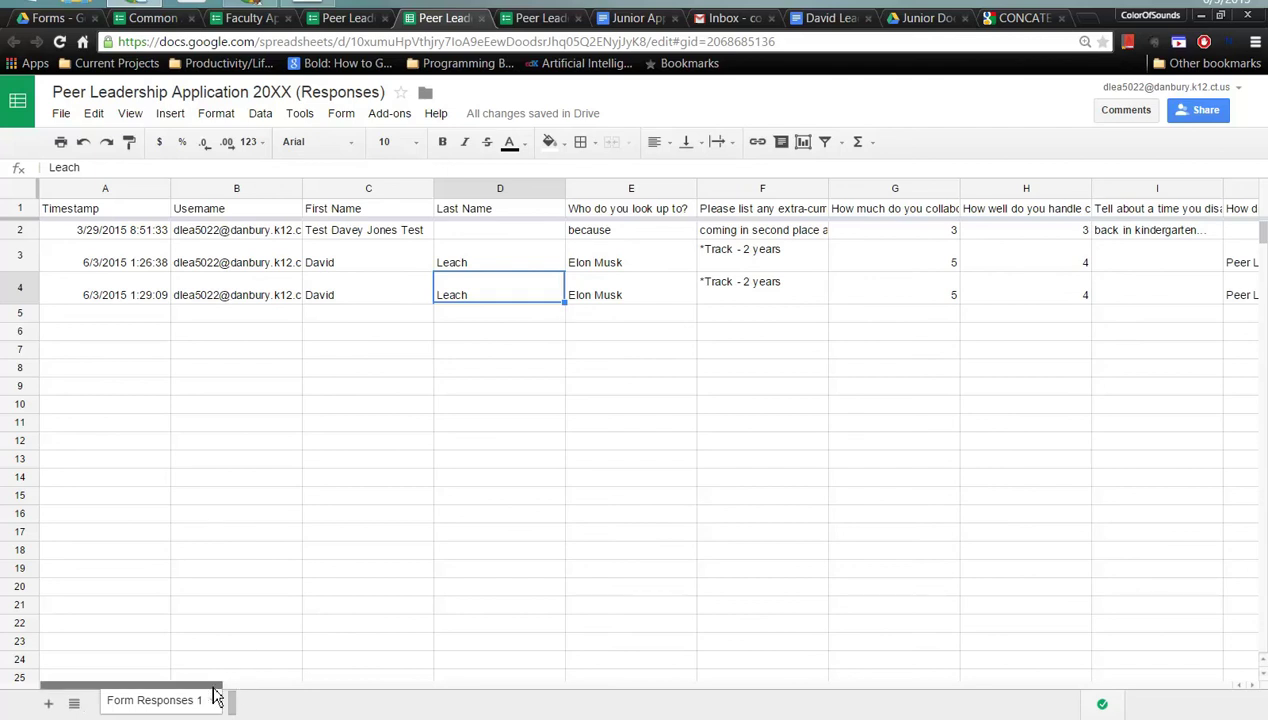
left_click_drag(213, 688, 433, 690)
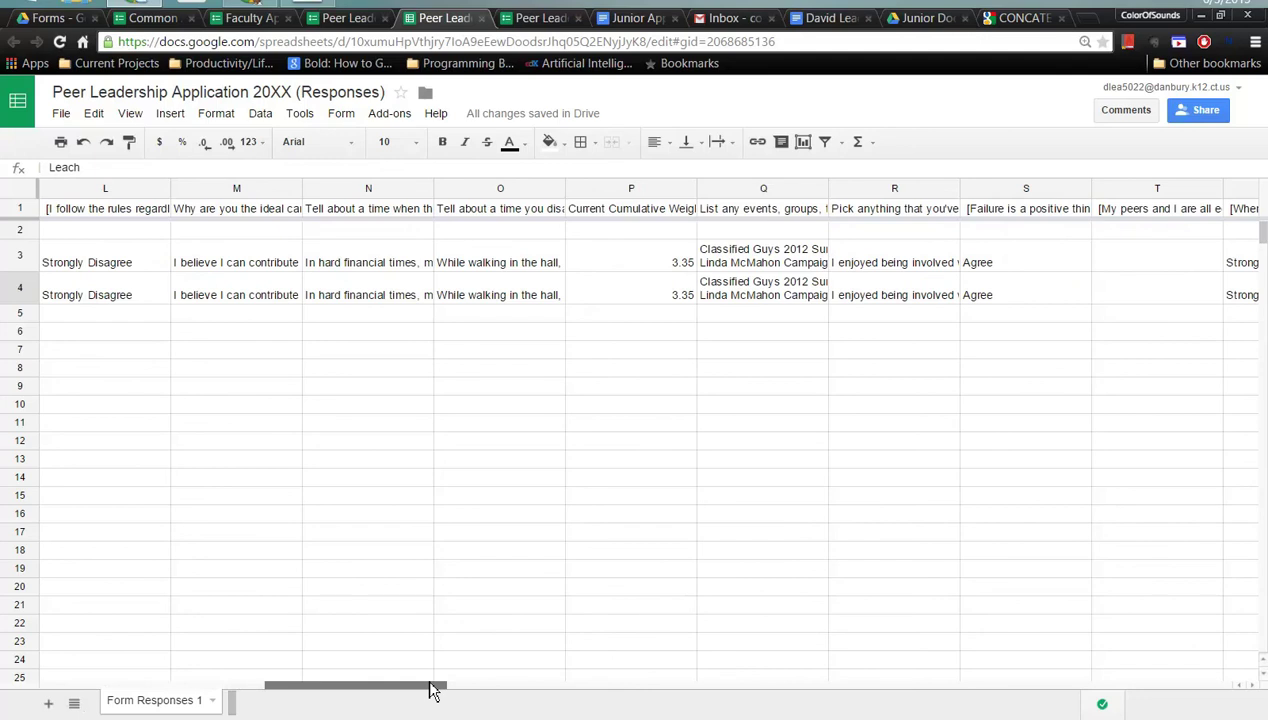
left_click_drag(433, 690, 357, 637)
left_click(585, 232)
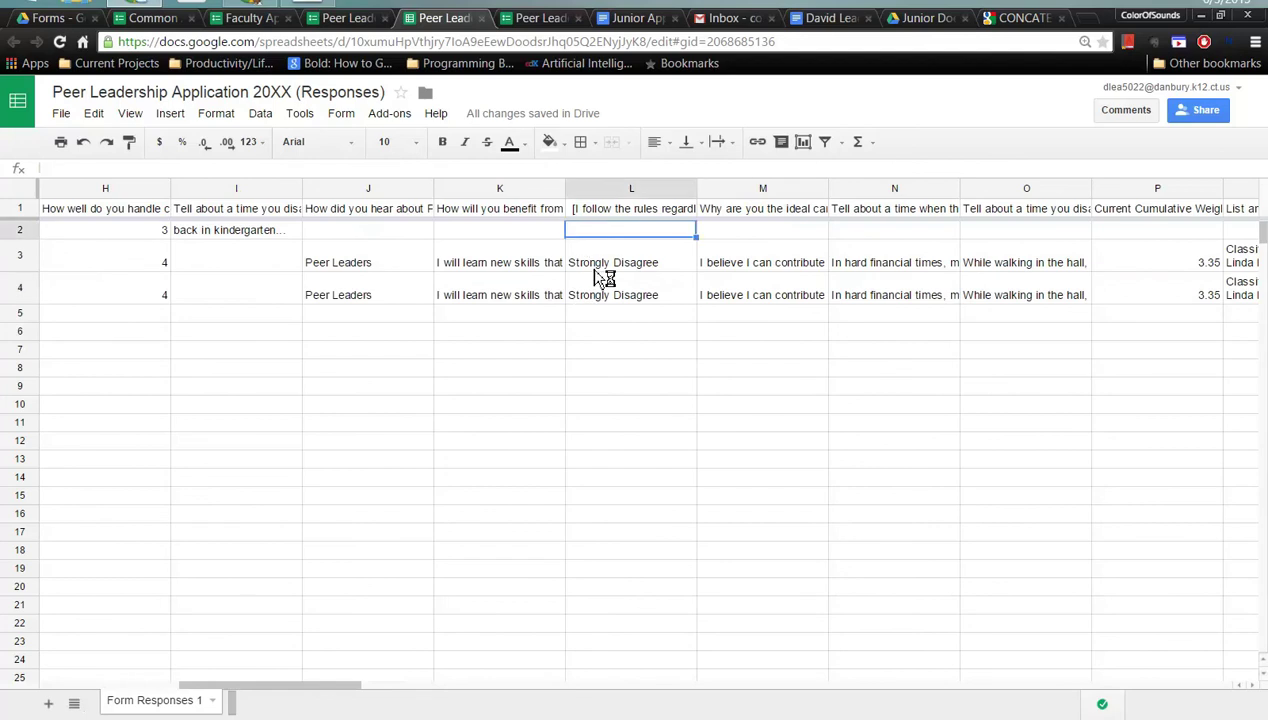
left_click(596, 268)
left_click_drag(325, 685, 105, 670)
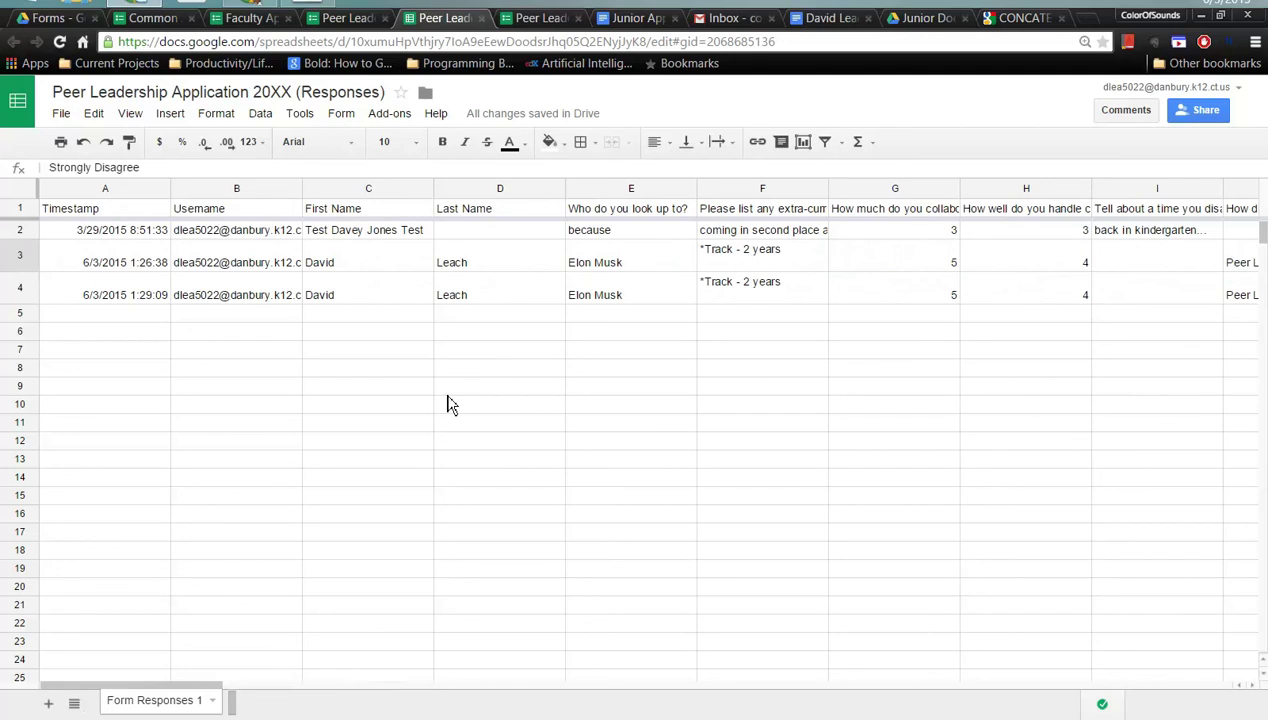
- Switch to the Junior Application First template document
left_click(630, 20)
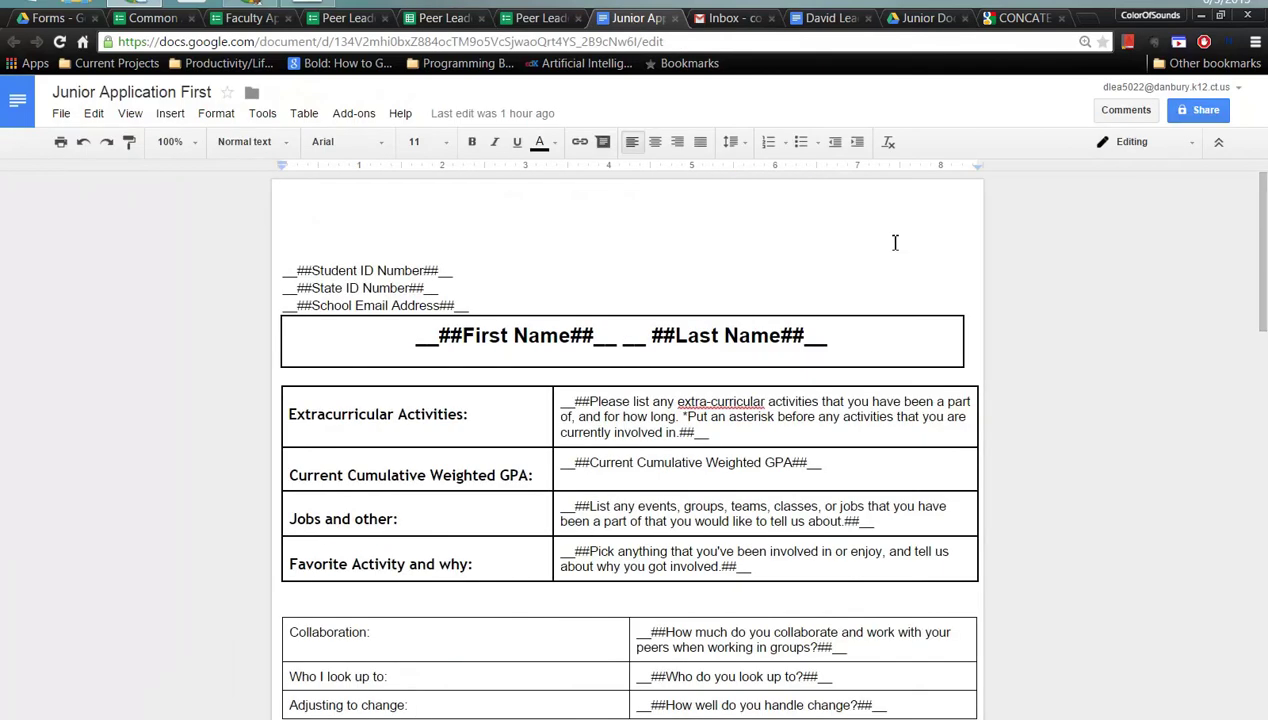